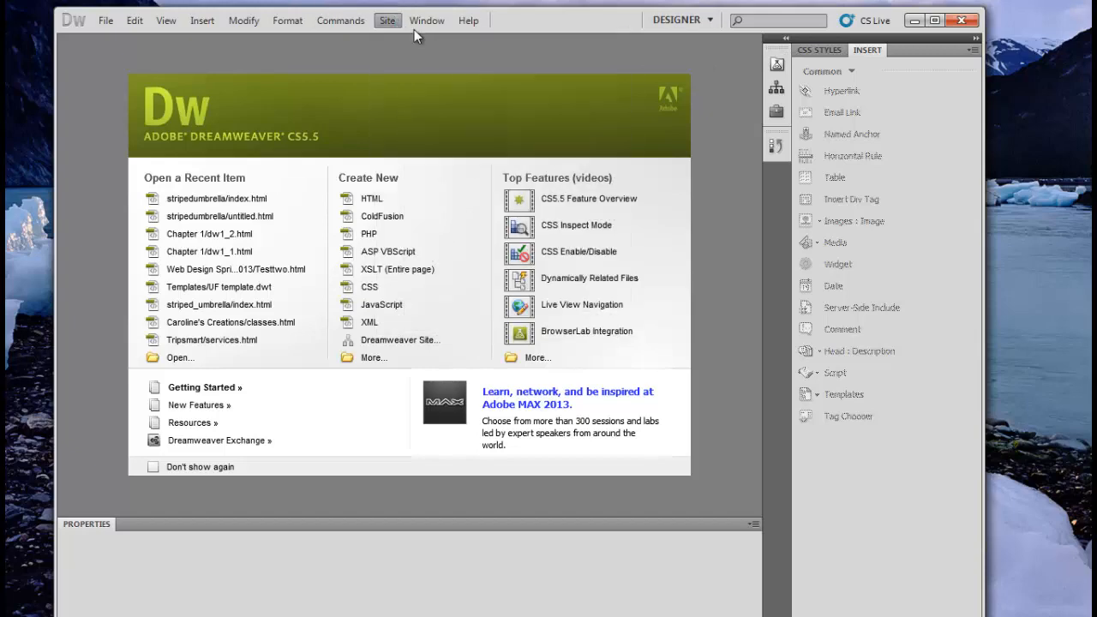
Step: Confirm Striped Umbrella as the current site in Manage Sites and close the list
click(387, 20)
click(411, 56)
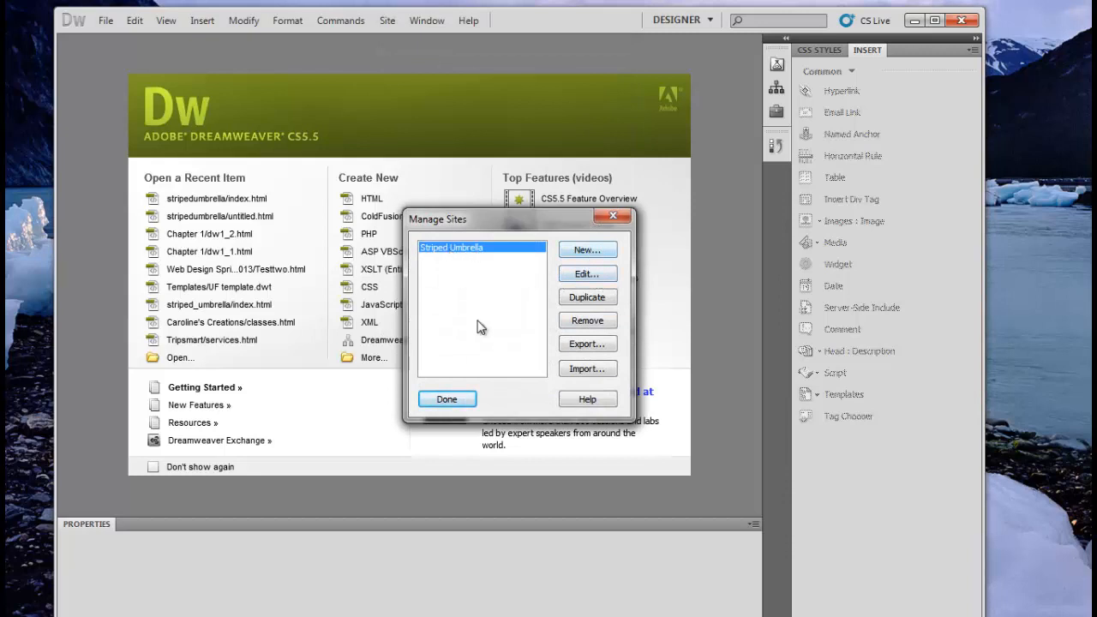
click(465, 400)
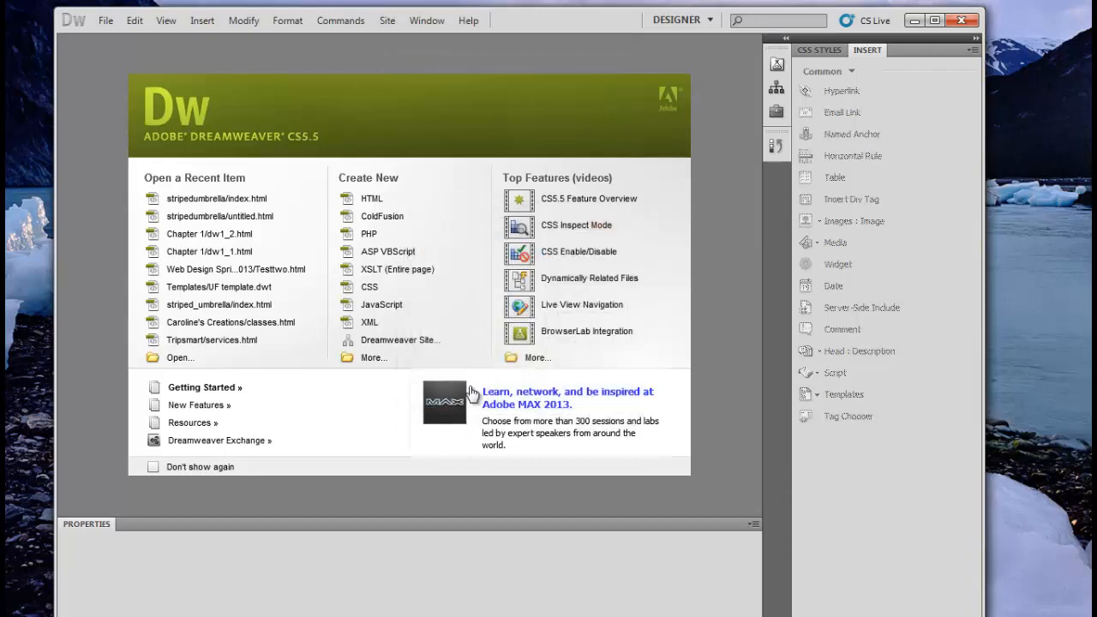
Step: Expand the Files panel and open index.html from the site files
click(819, 49)
click(786, 39)
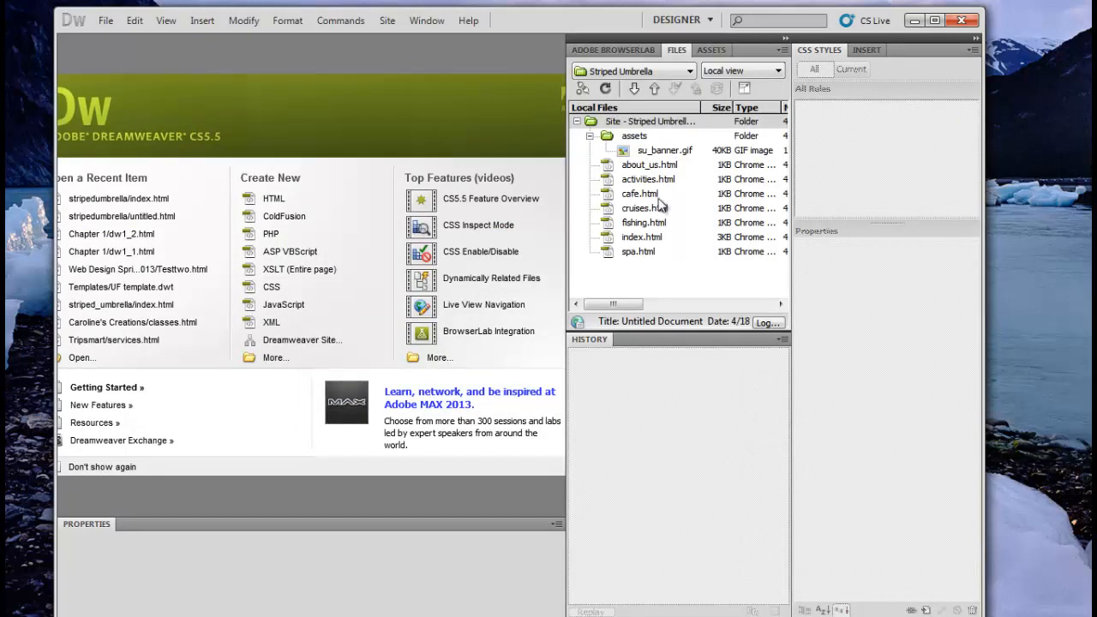
click(648, 240)
double_click(647, 240)
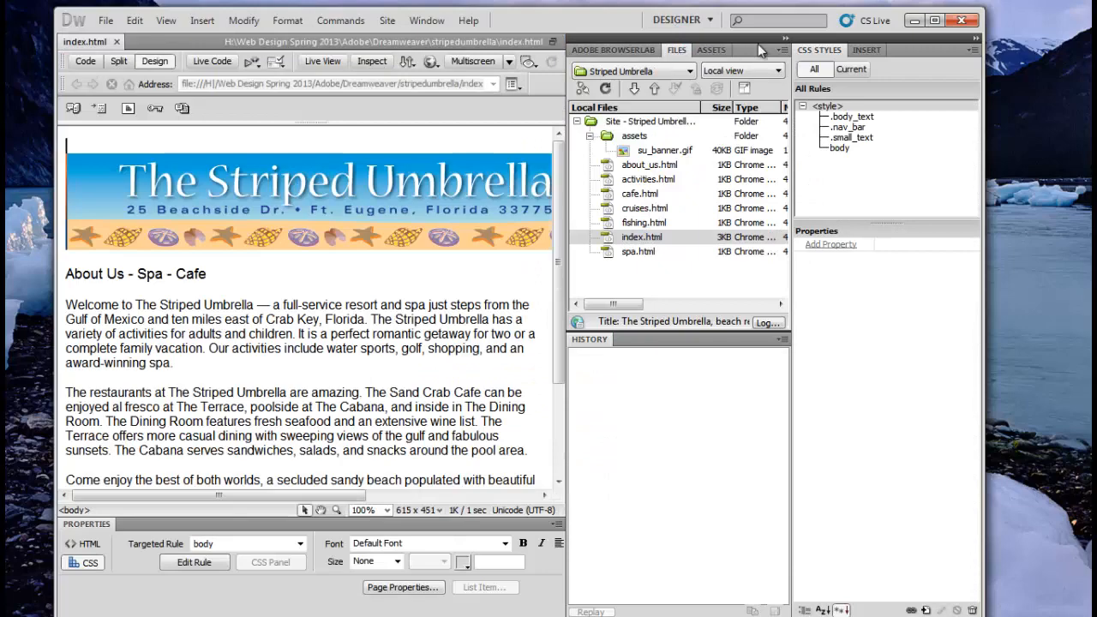
Step: Collapse the file panels, review Page Properties without changes, and click into the body text
click(785, 39)
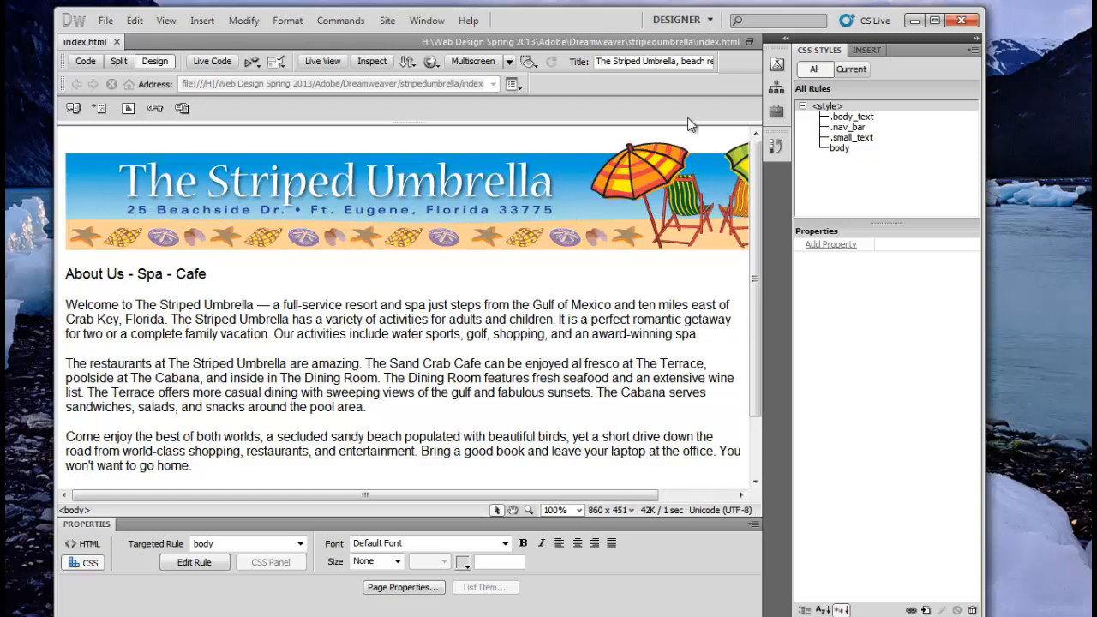
scroll(468, 290, down, 2)
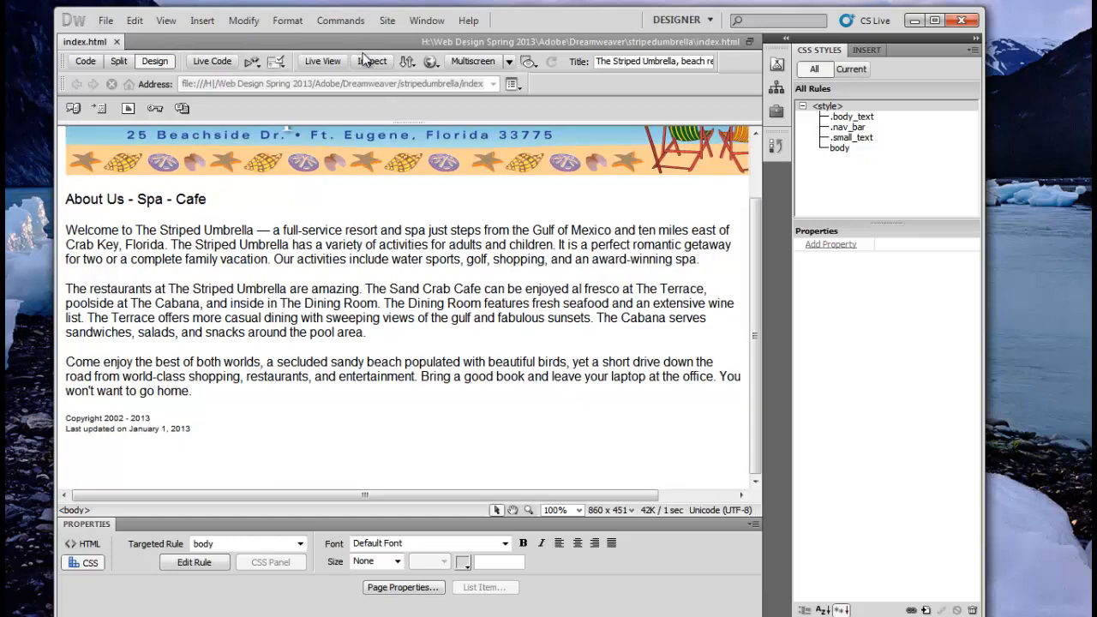
click(252, 23)
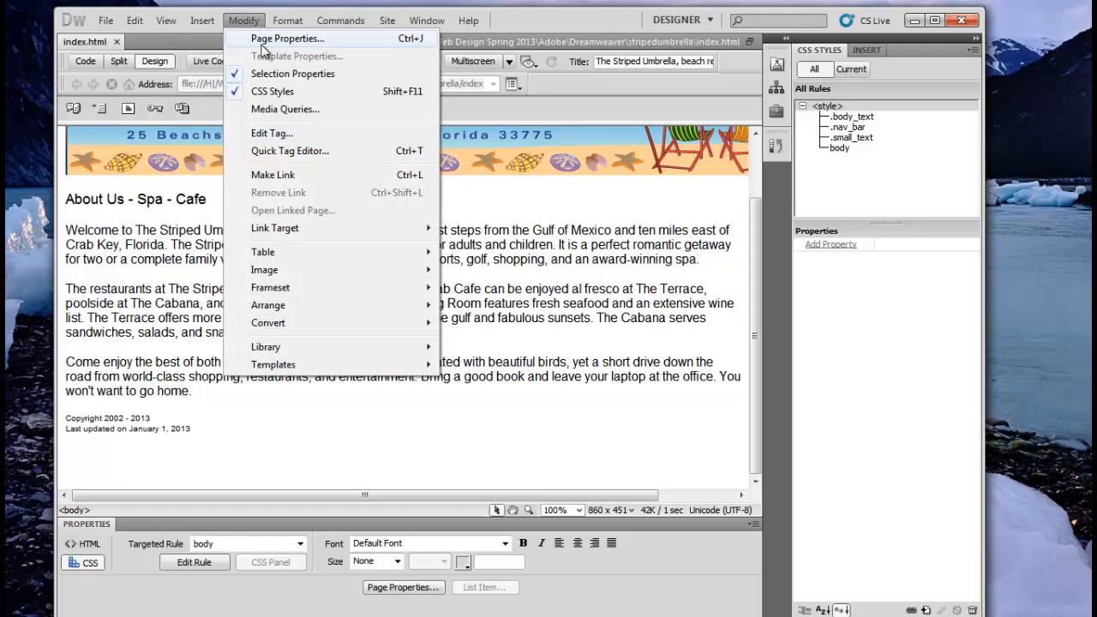
key(Escape)
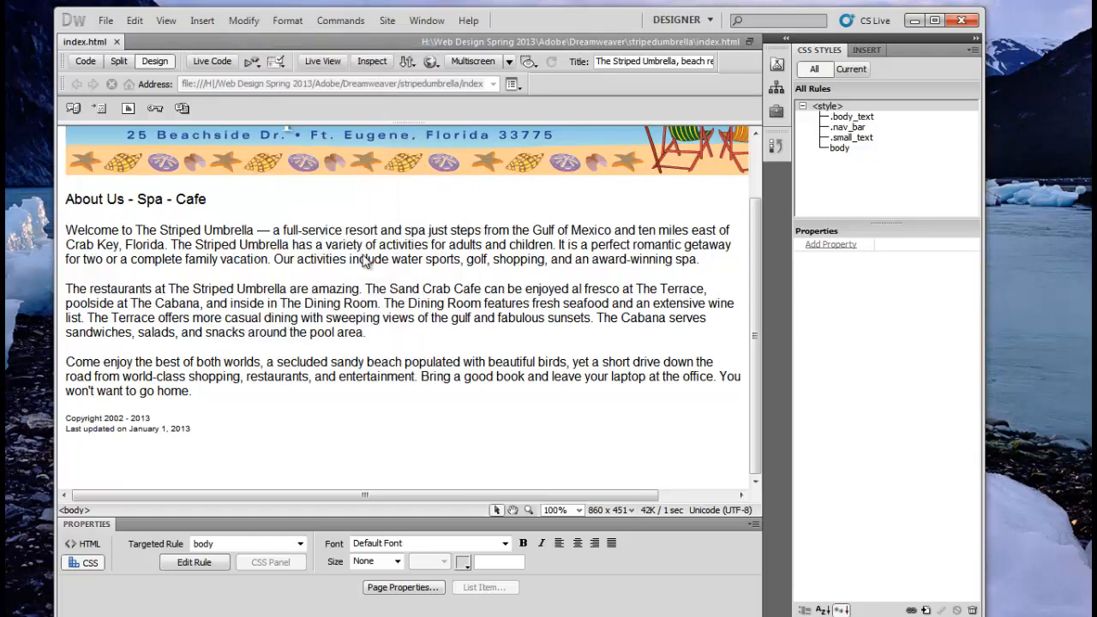
key(ctrl+j)
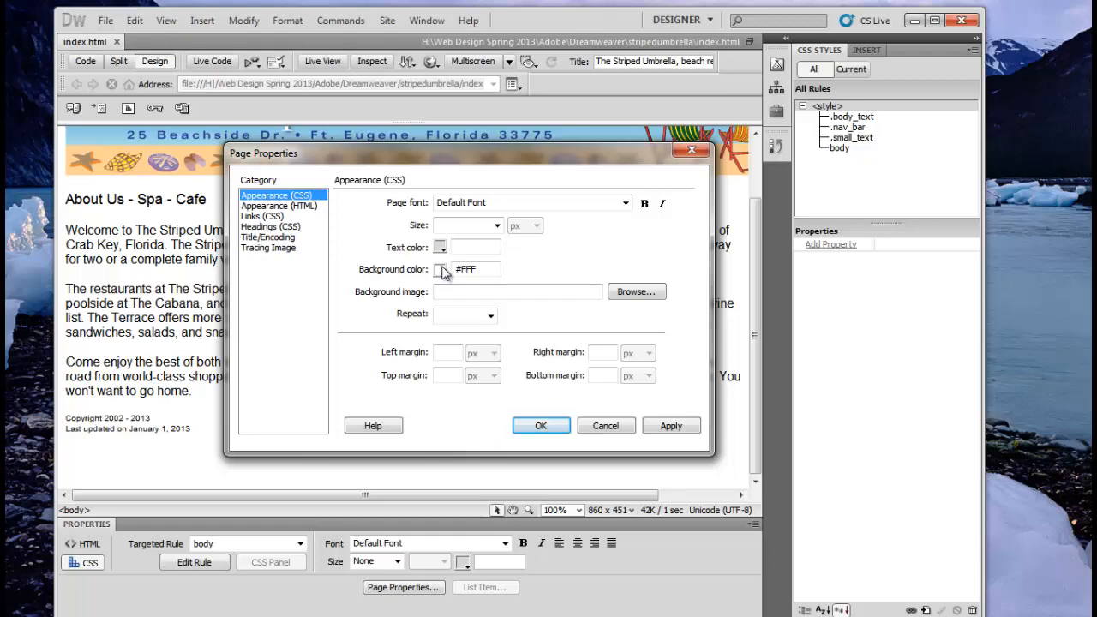
click(605, 426)
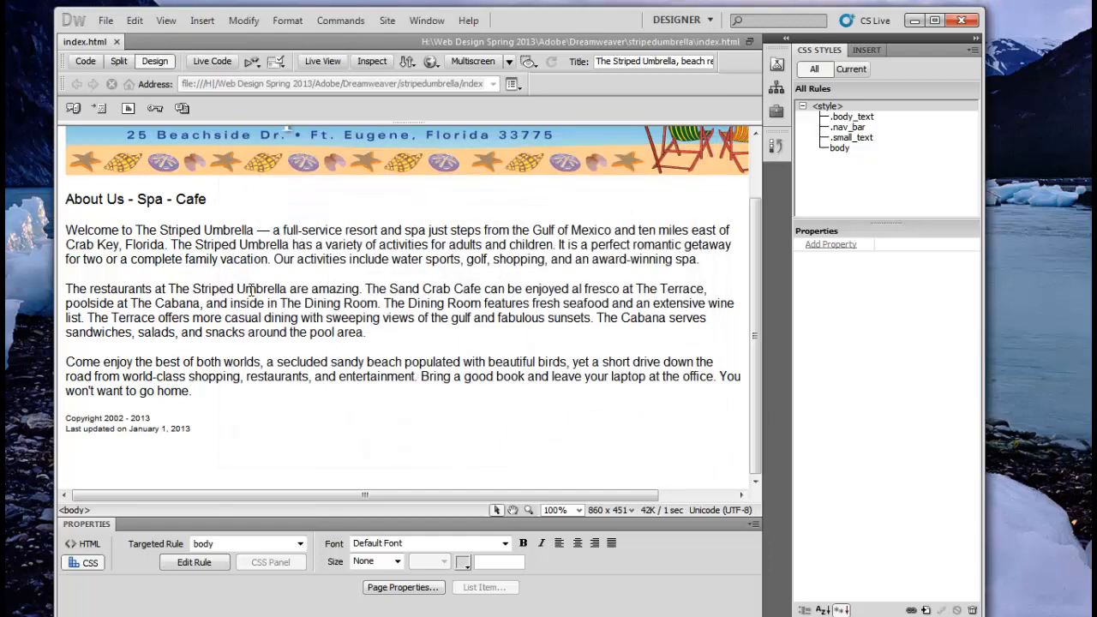
click(217, 241)
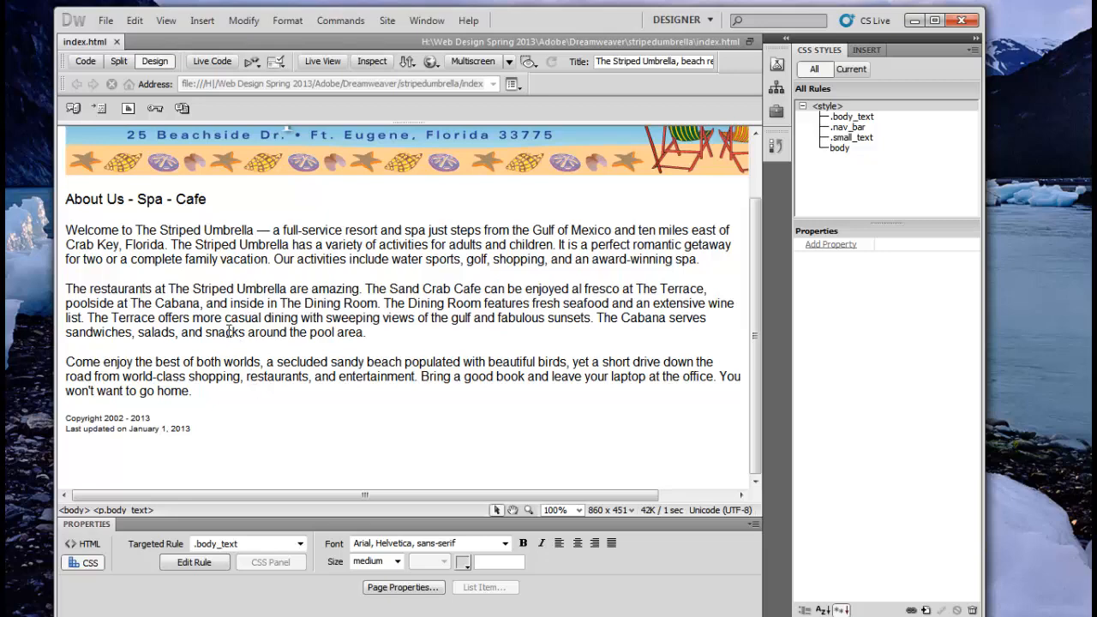
Step: Add a new paragraph 'The Striped Umbrella' after 'home.' at the end of the last paragraph
drag(515, 495, 349, 496)
click(203, 391)
key(Return)
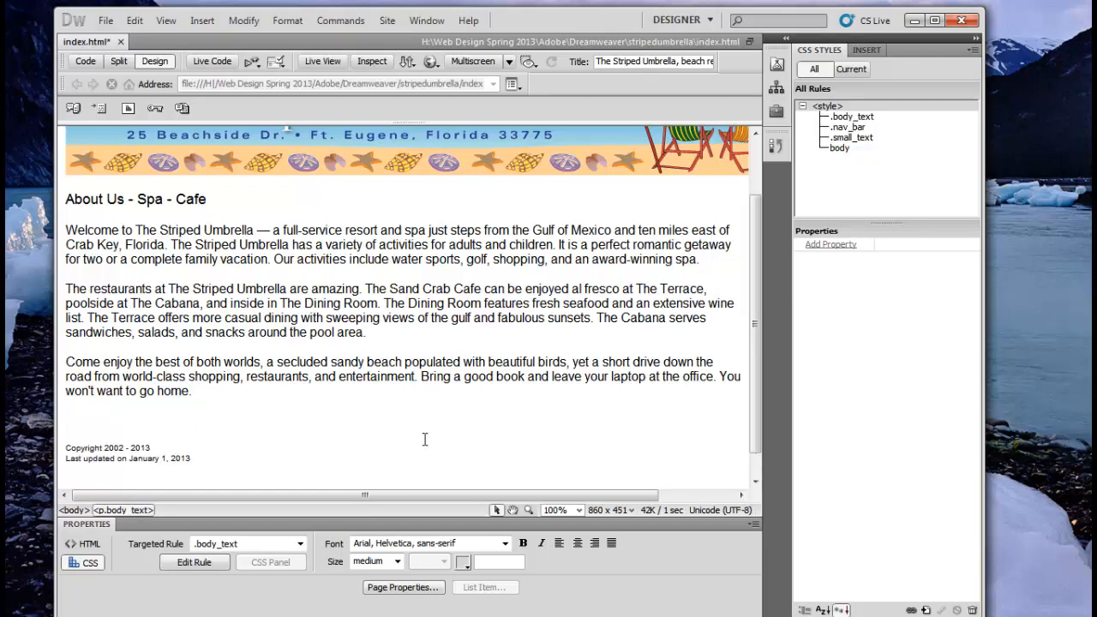
text(The Strip)
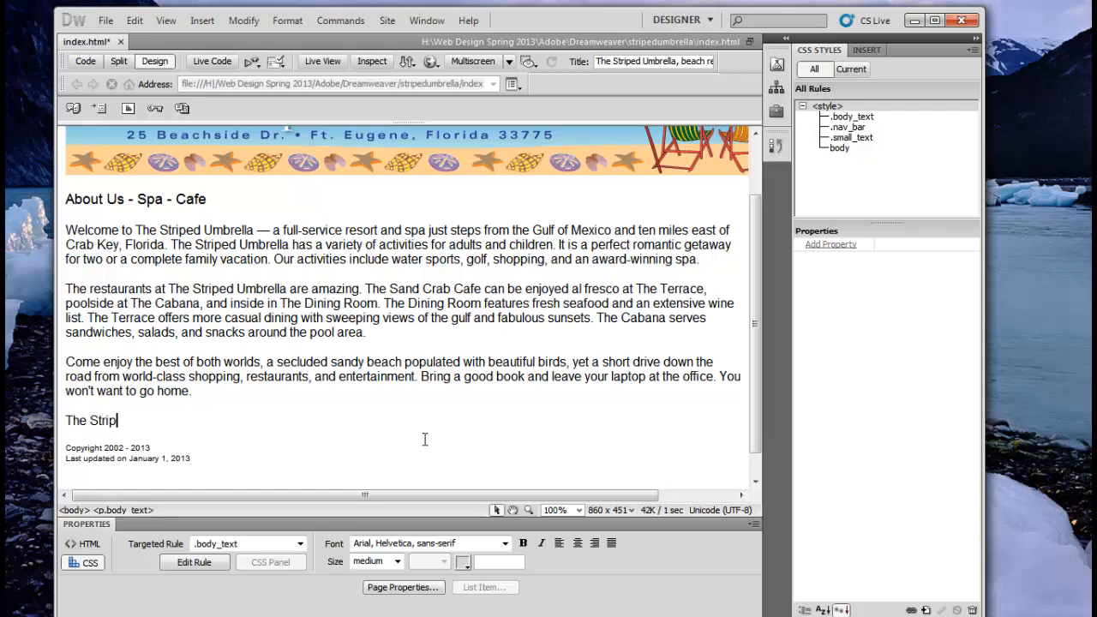
text(ed Umbrella)
Step: Add the resort's street address on a new line below The Striped Umbrella
key(shift+Return)
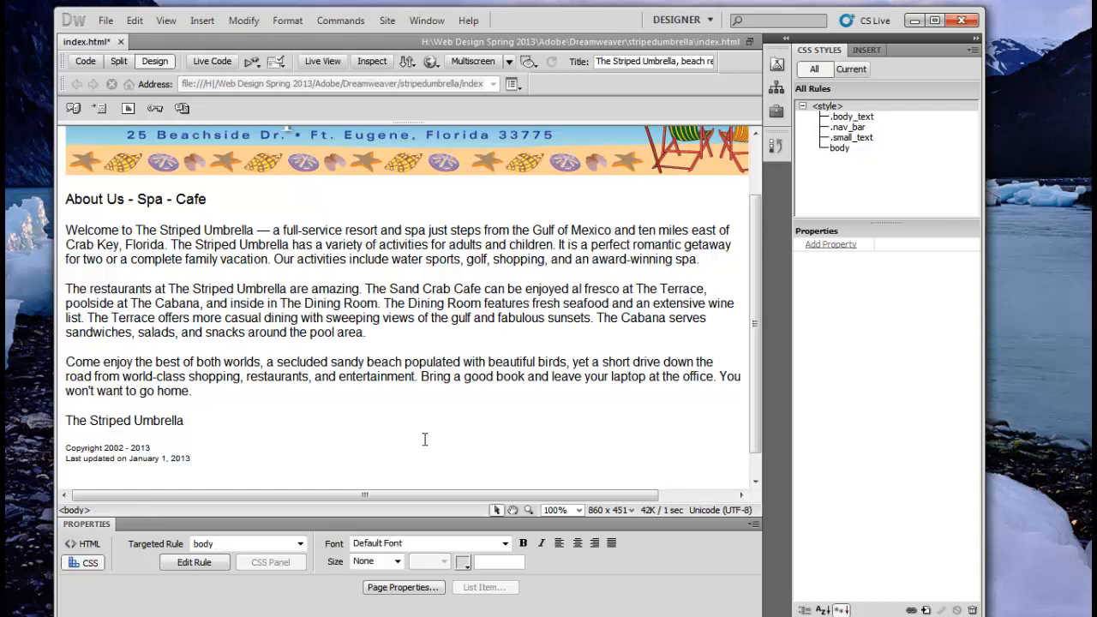
key(Return)
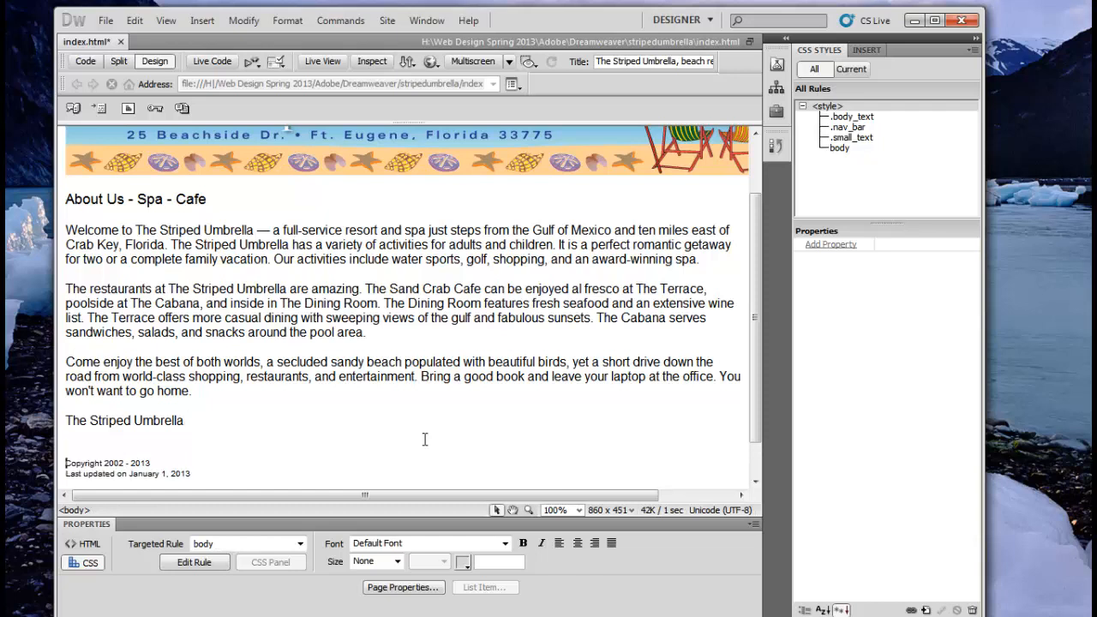
key(Left)
key(Left)
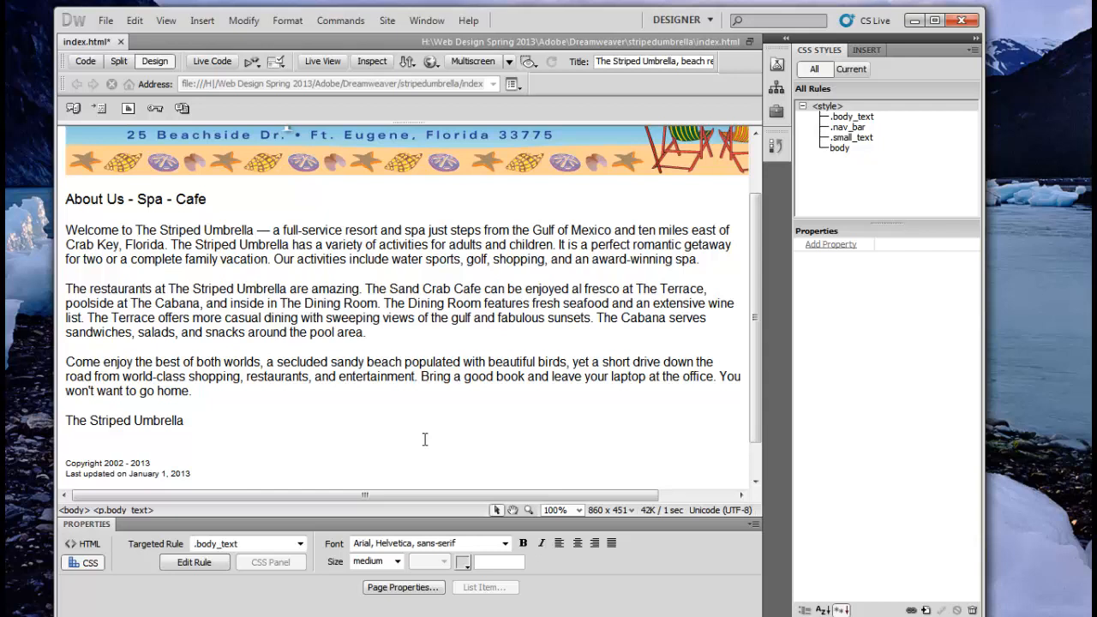
key(Delete)
key(Delete)
key(Return)
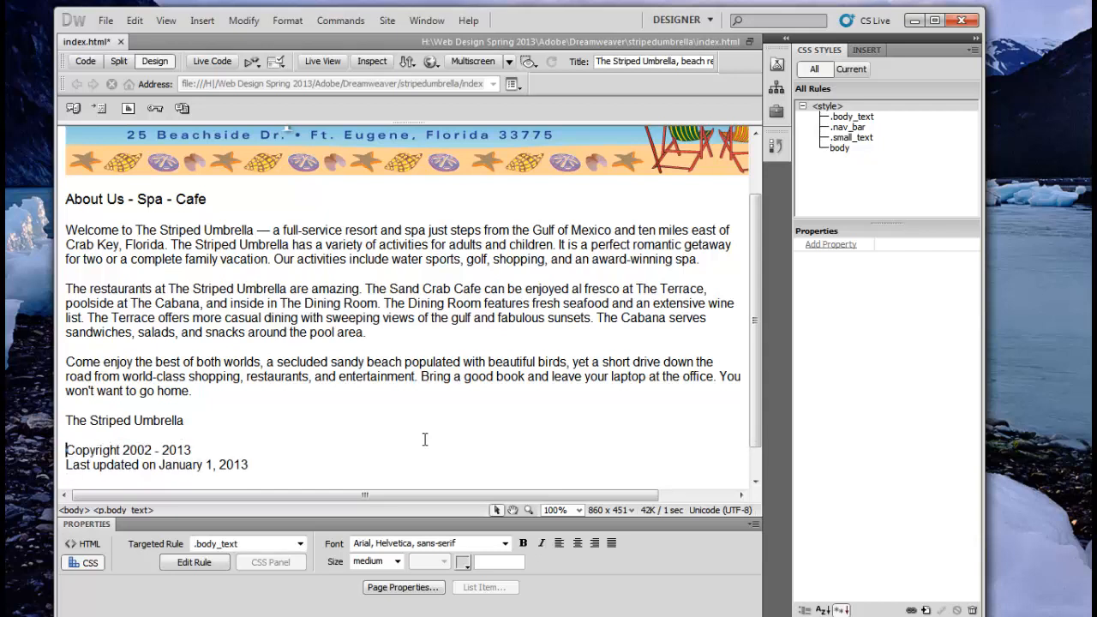
key(Left)
key(shift+Return)
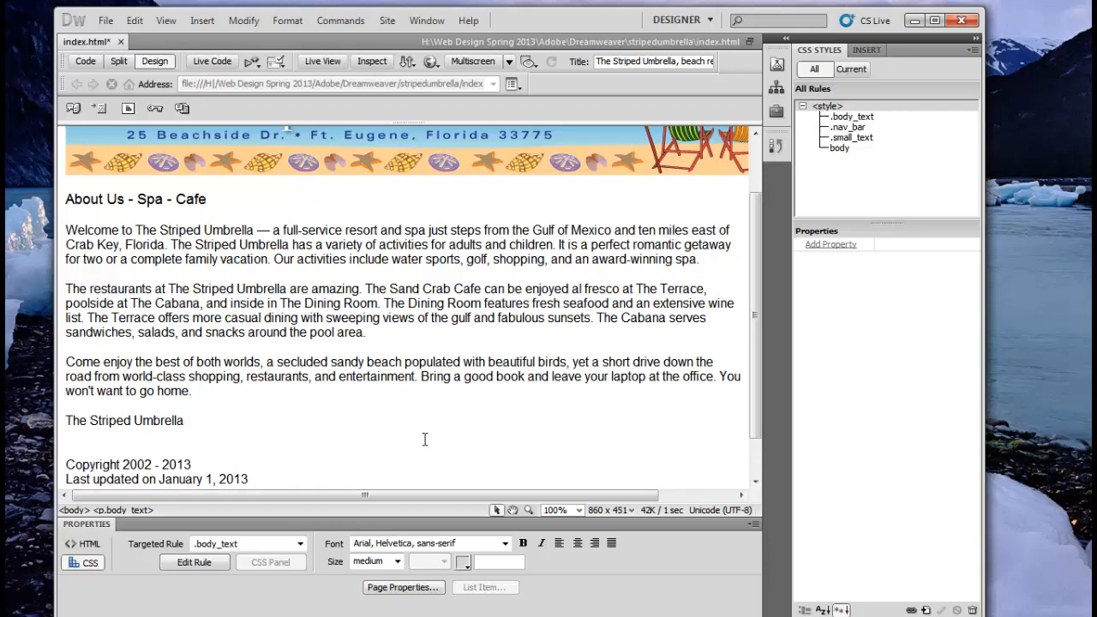
text(25 Beachside Drive)
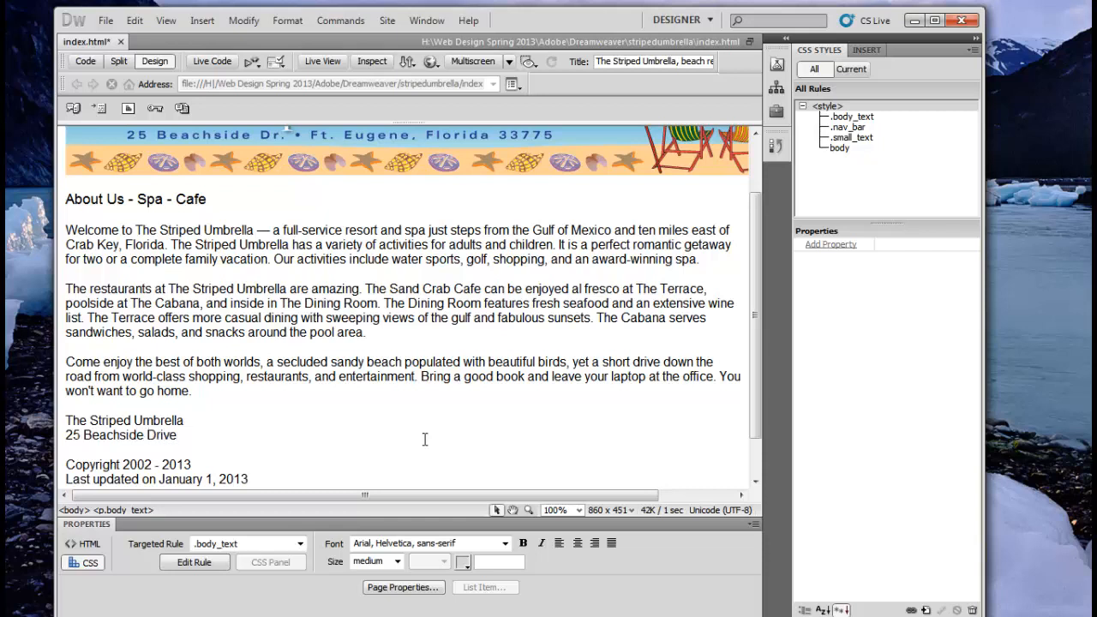
Step: Add the city, state and ZIP line, then the resort's phone number, each on its own line
key(shift+Return)
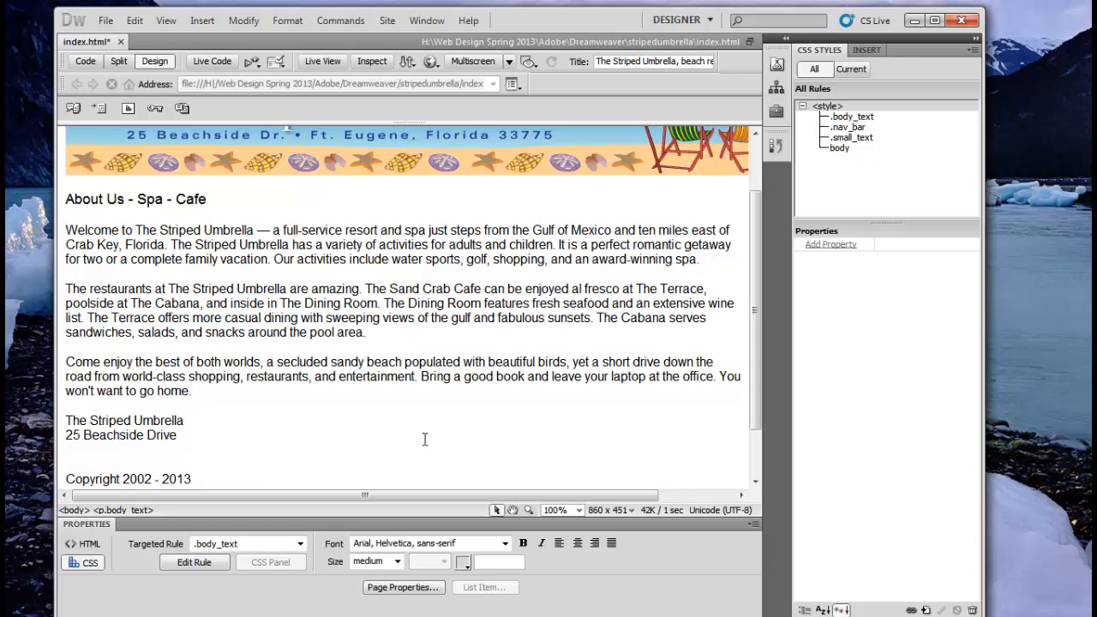
text(Fl)
text(t. )
text(U)
key(BackSpace)
text(Eugene, Florida)
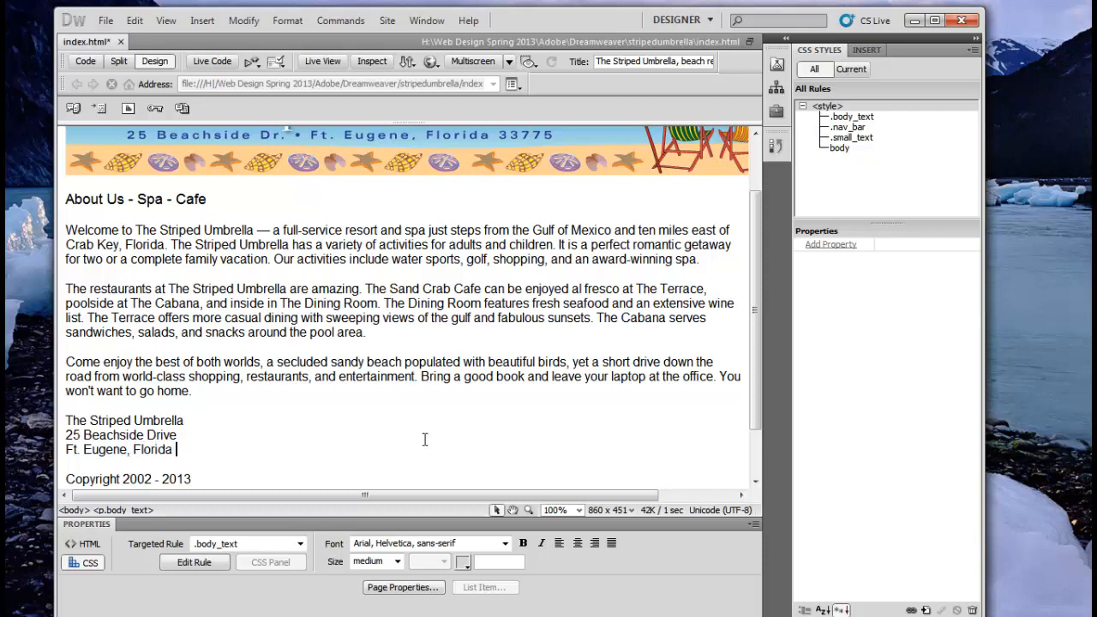
text( 33775)
key(shift+Return)
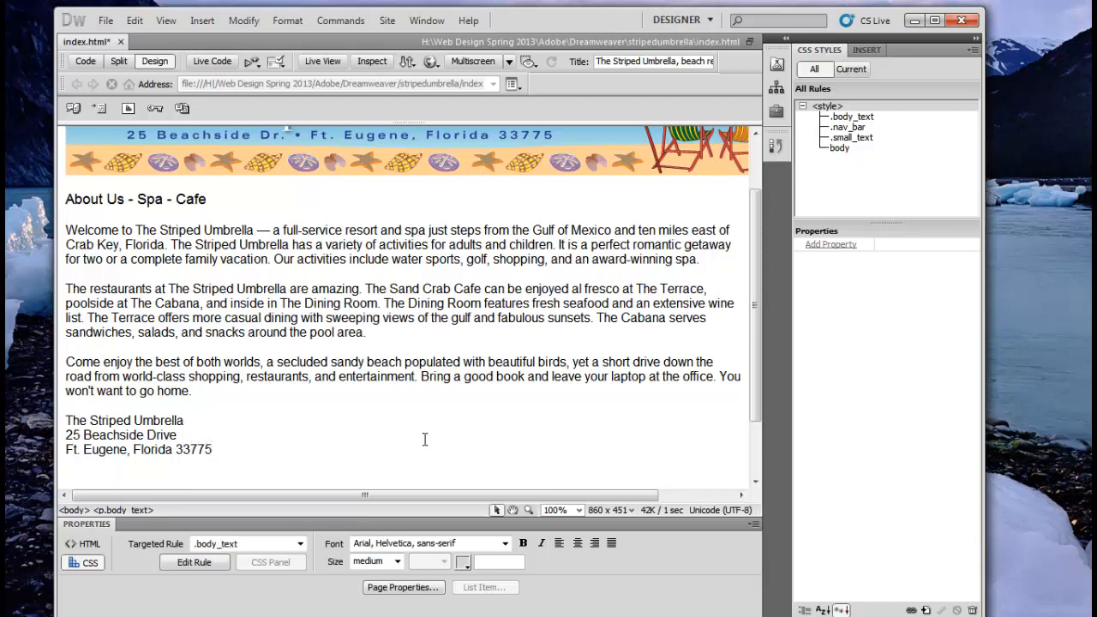
text(555-594-9458)
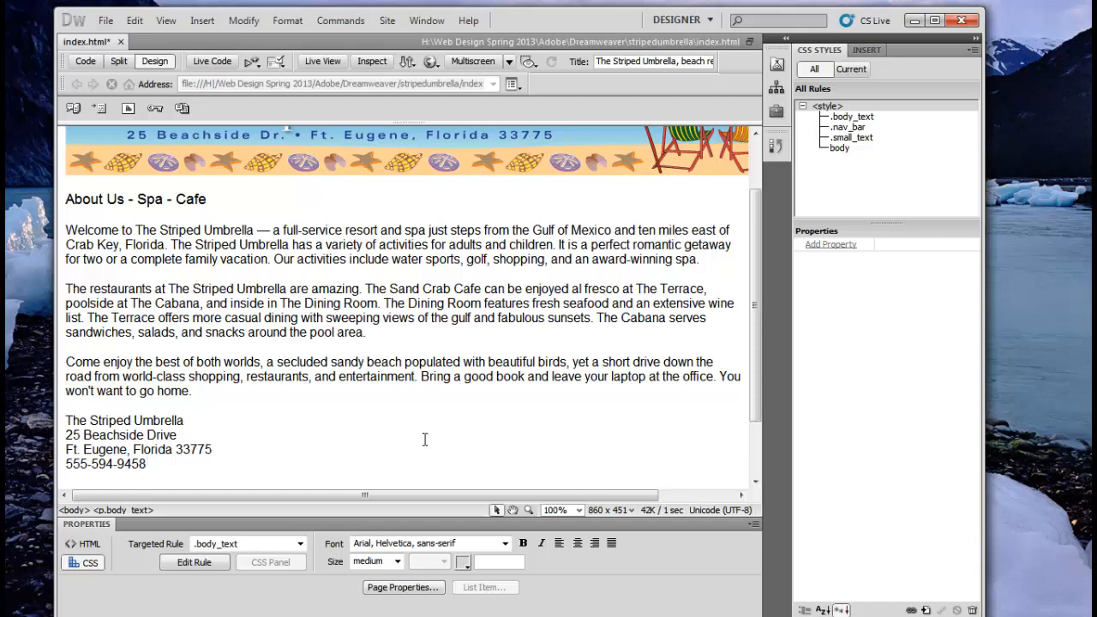
Step: Show index.html in Split view with the address block's code beside the design
scroll(403, 414, down, 2)
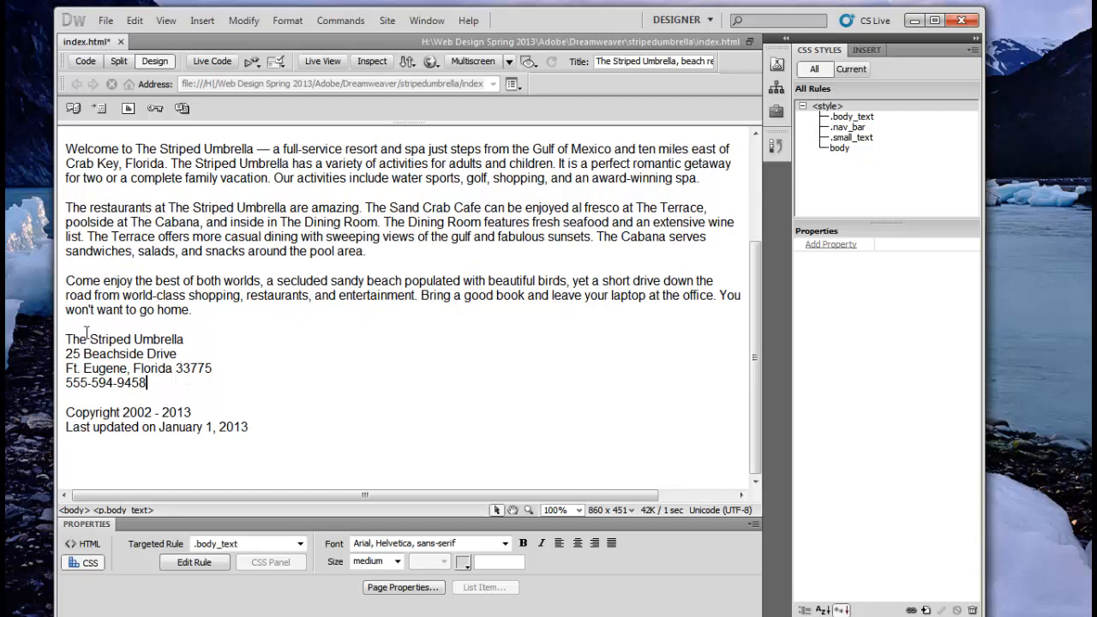
click(119, 61)
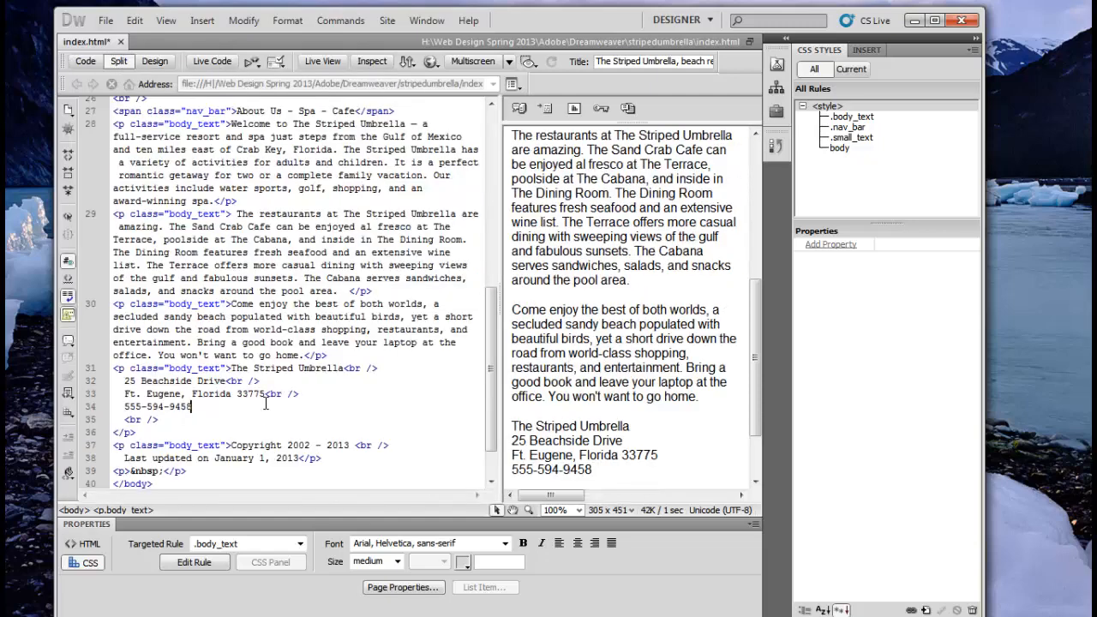
drag(755, 360, 756, 384)
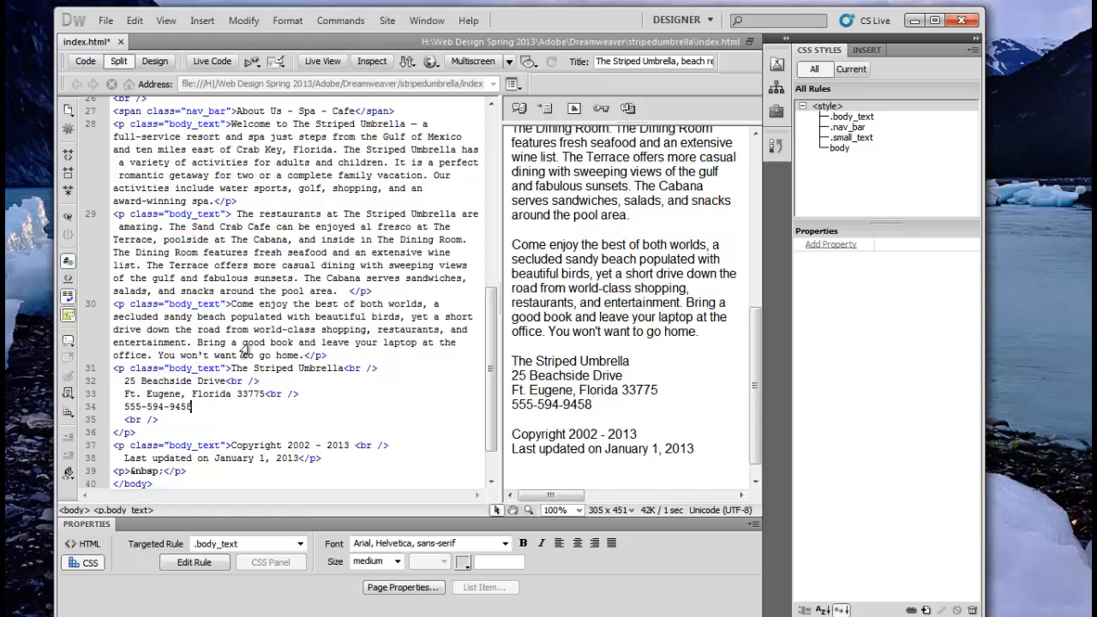
Step: Compare Design and Split views while selecting text in the Terrace sentence
click(153, 62)
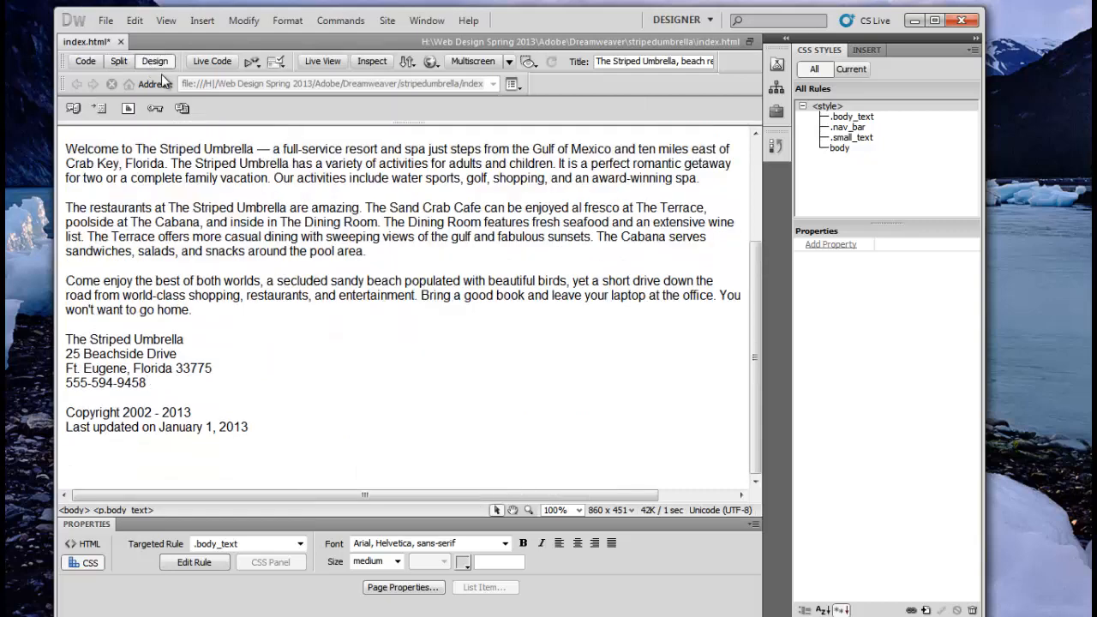
scroll(157, 192, up, 2)
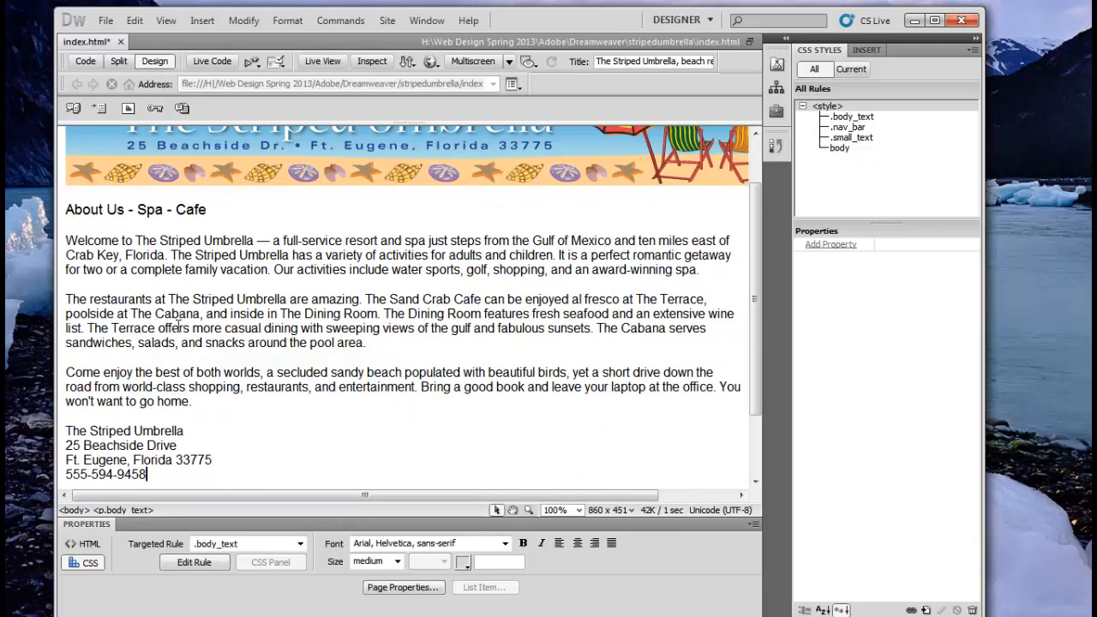
drag(179, 329, 148, 329)
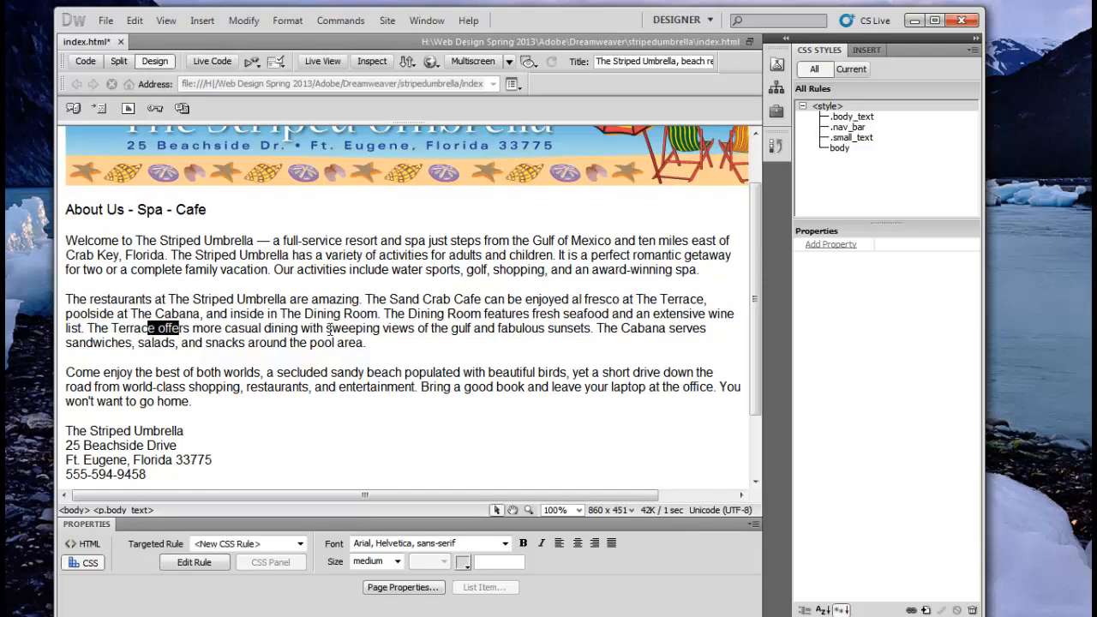
click(119, 62)
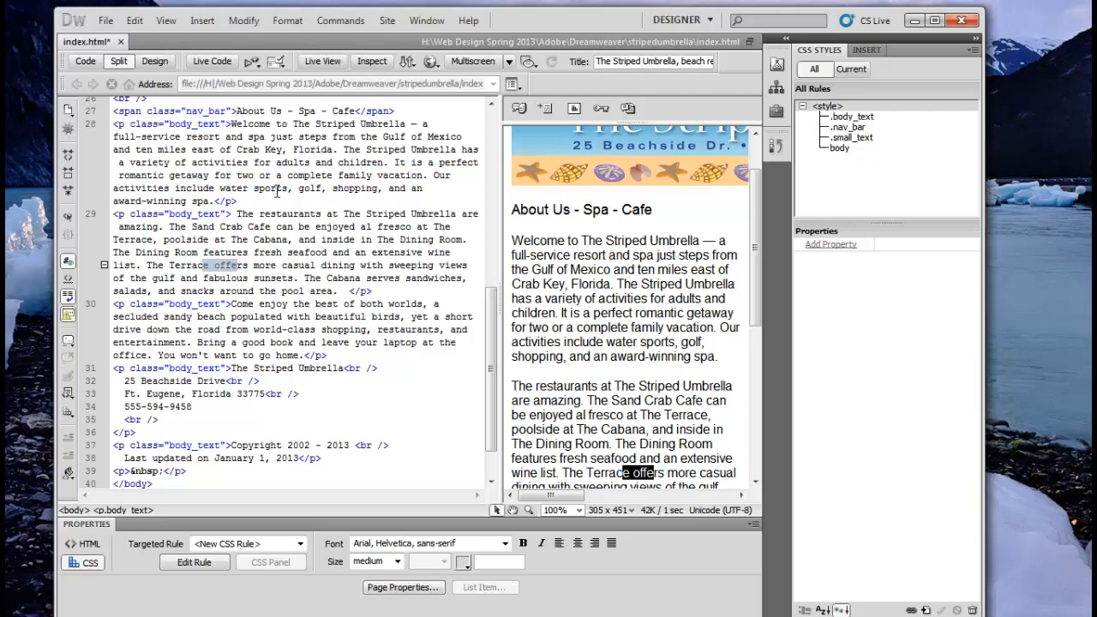
click(155, 61)
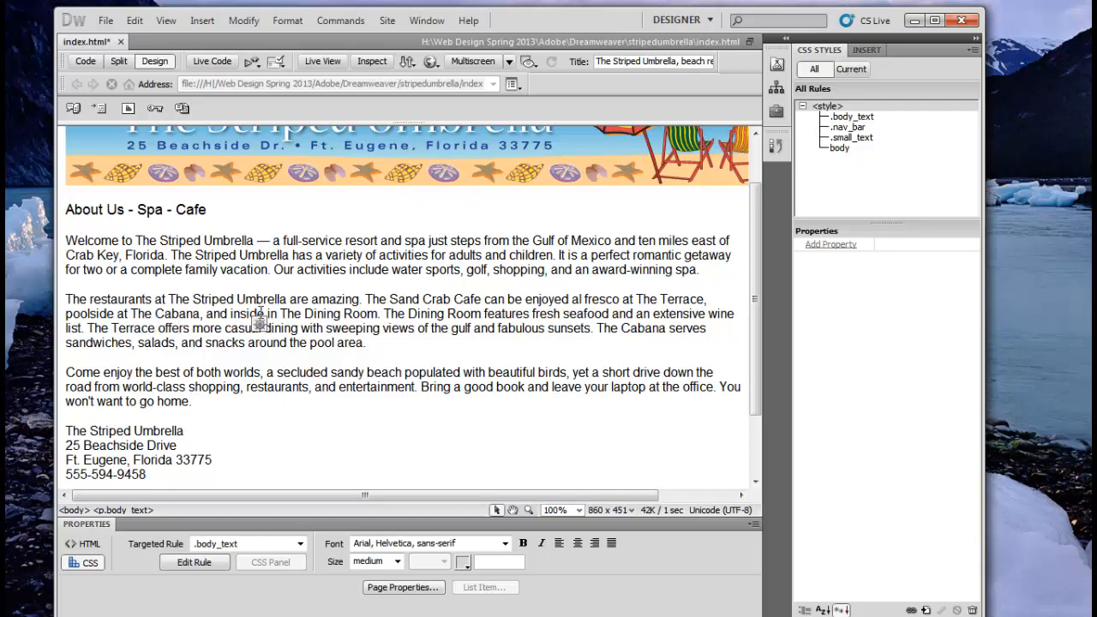
Step: Select the four address lines and apply Italic from the CSS Property inspector
scroll(252, 417, down, 3)
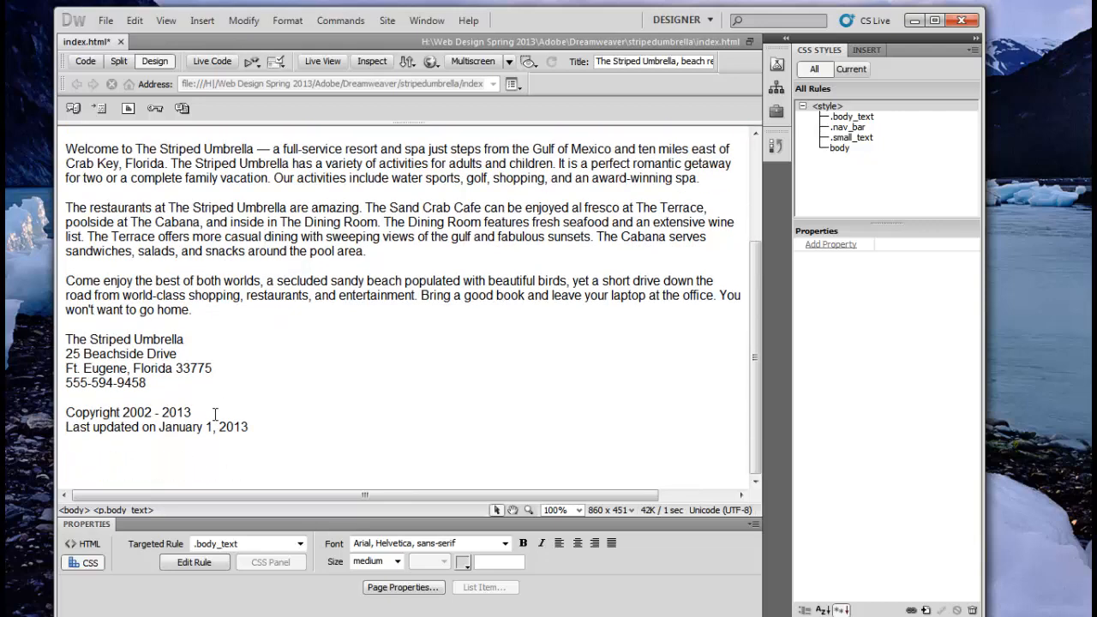
drag(64, 340, 151, 382)
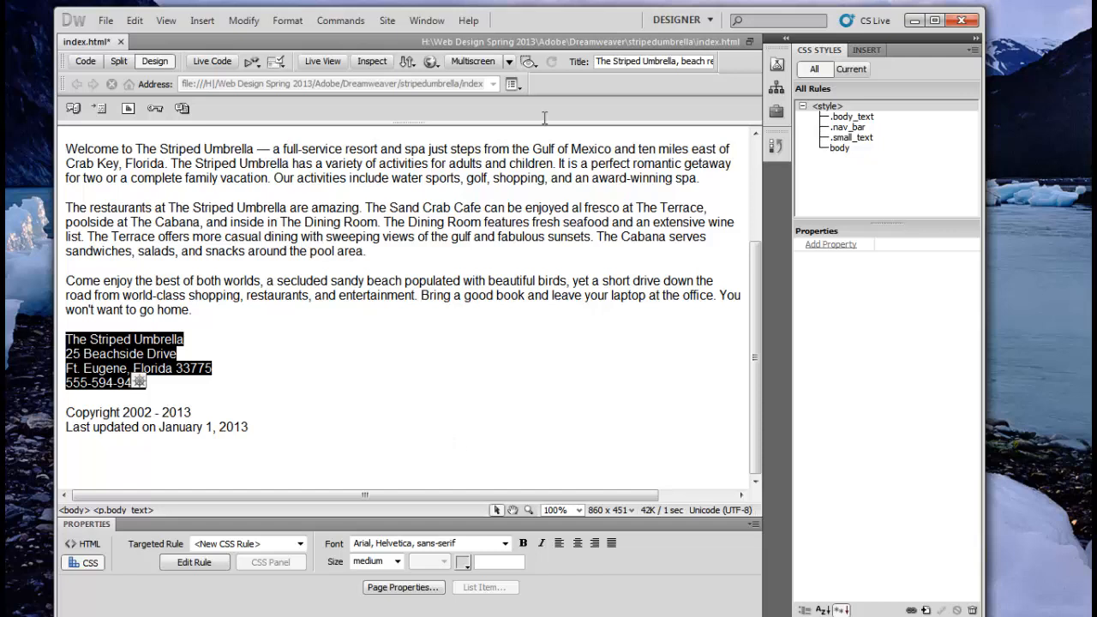
click(541, 543)
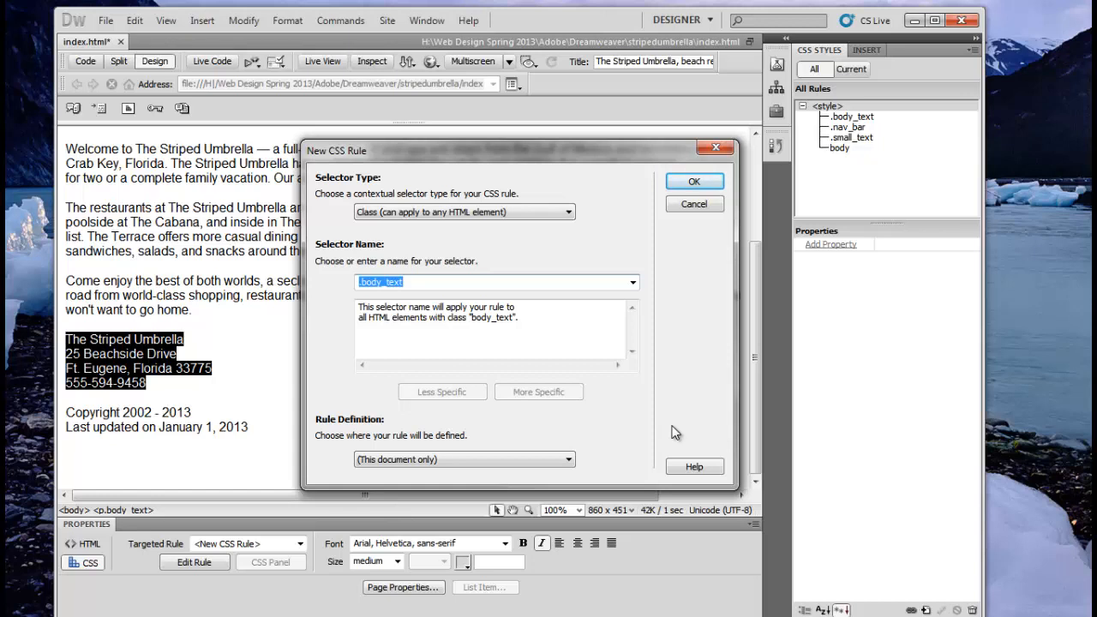
Step: Cancel the .body_text rule and italicize the address lines via the HTML Property inspector
click(694, 204)
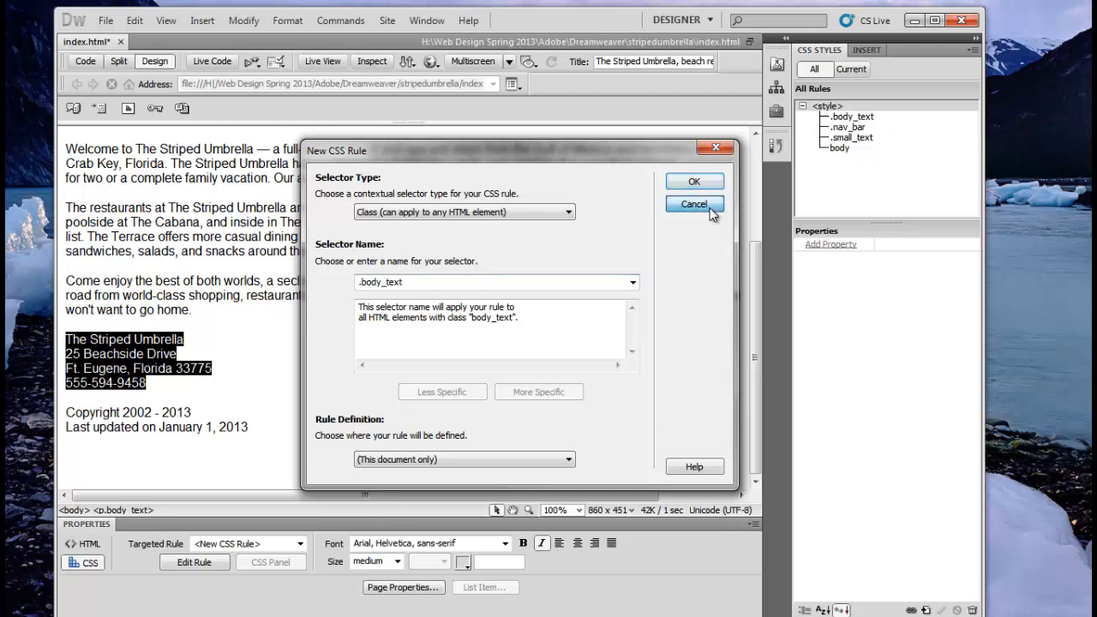
click(81, 544)
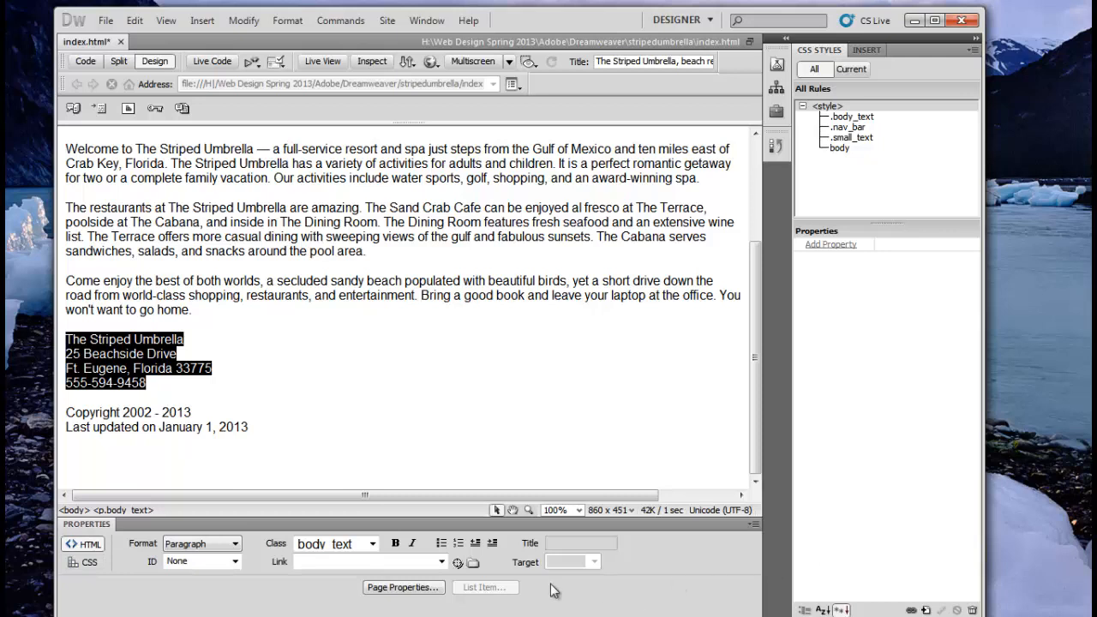
click(412, 544)
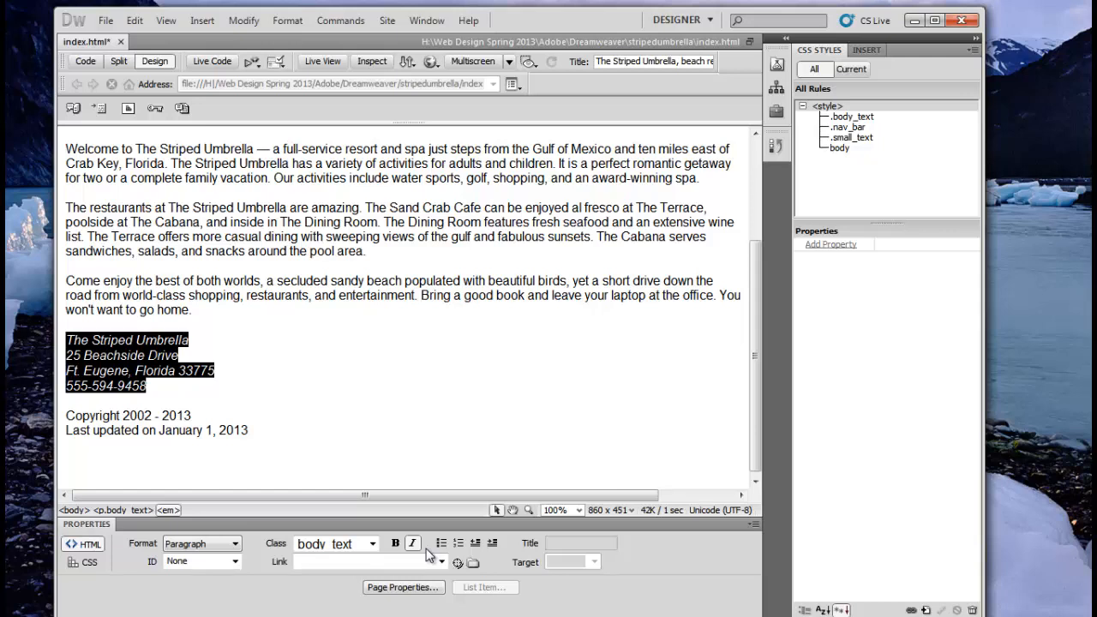
Step: Inspect the em tag around the address lines in Split view, then return to Design view
click(114, 62)
click(255, 368)
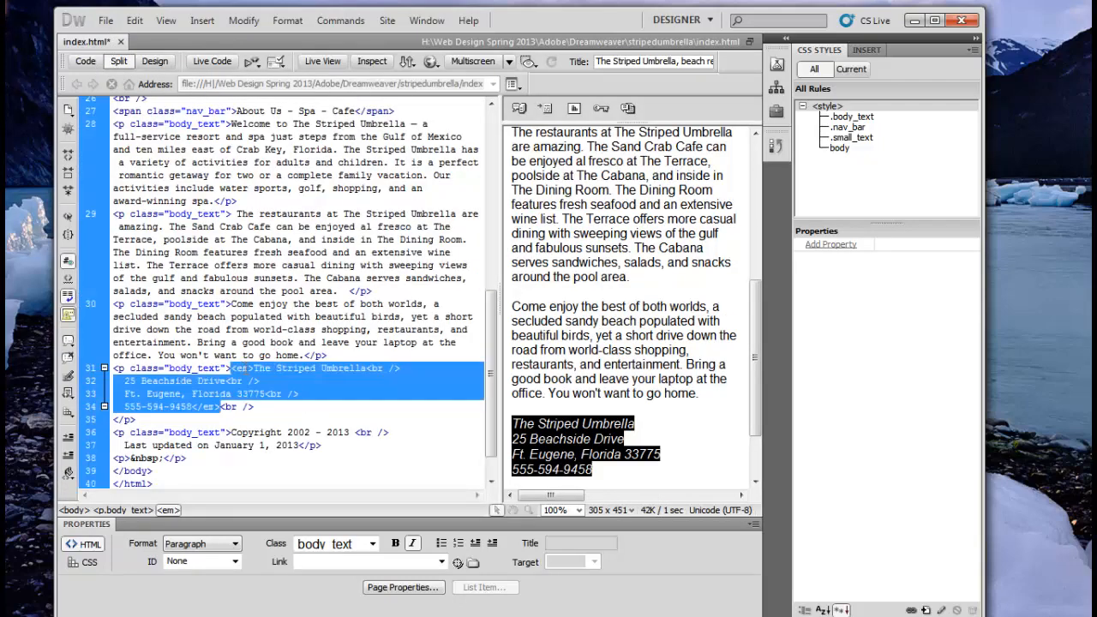
drag(254, 369, 231, 370)
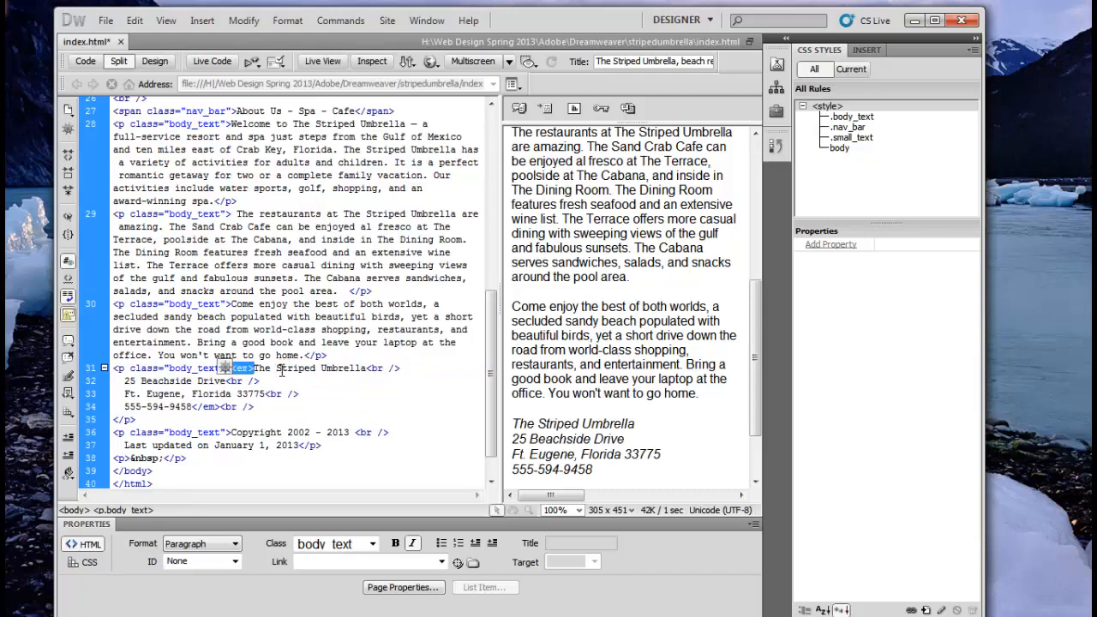
click(150, 62)
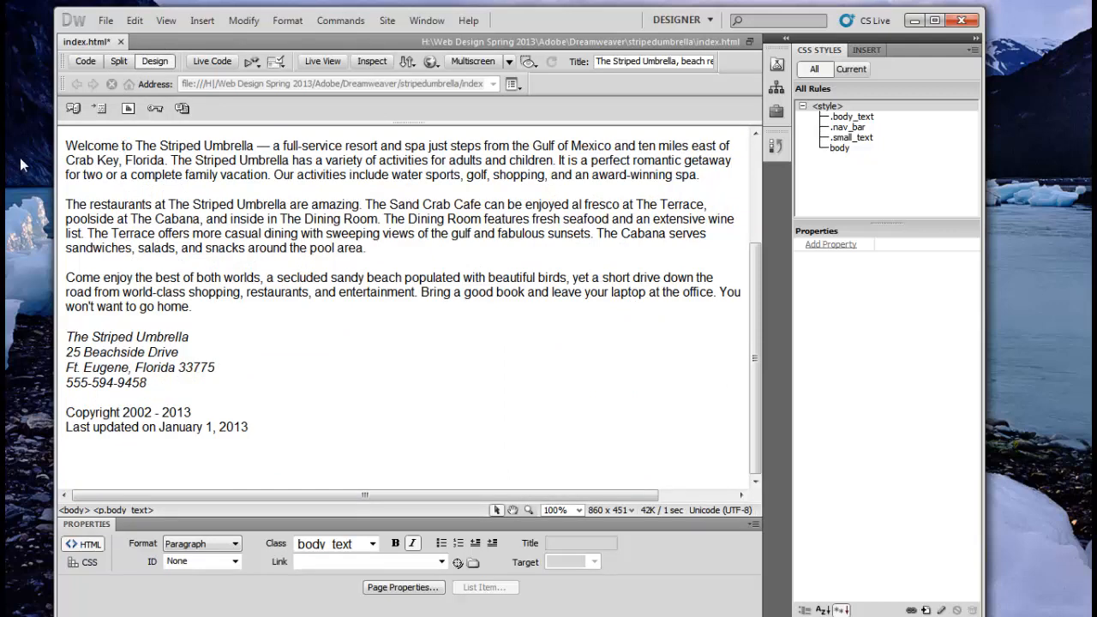
Step: Show index.html as HTML source in Code view
scroll(149, 178, up, 3)
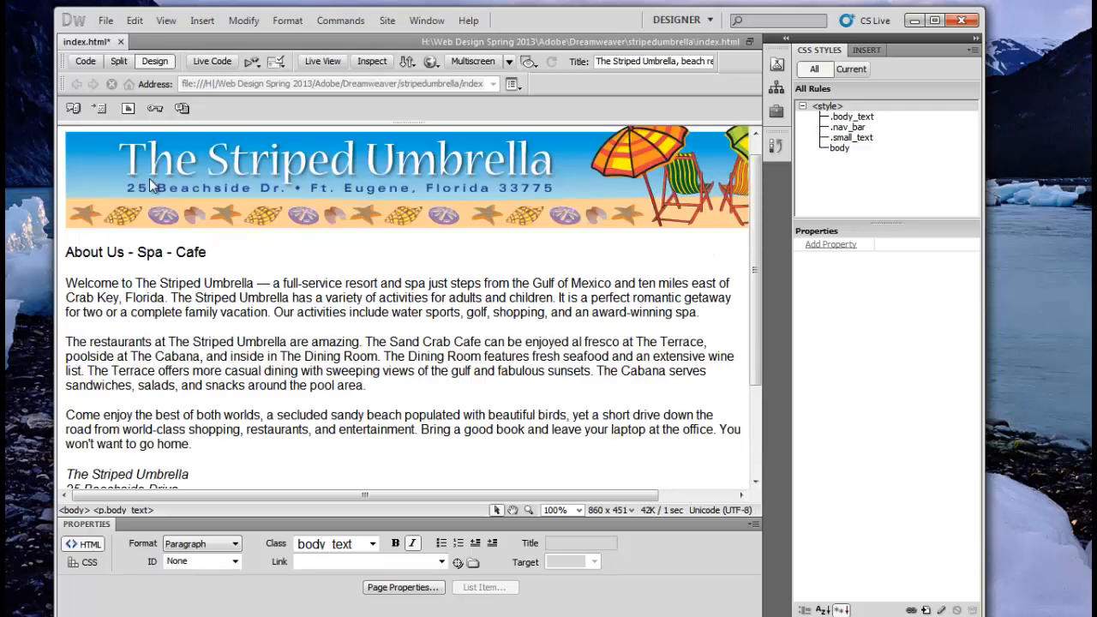
scroll(120, 185, up, 1)
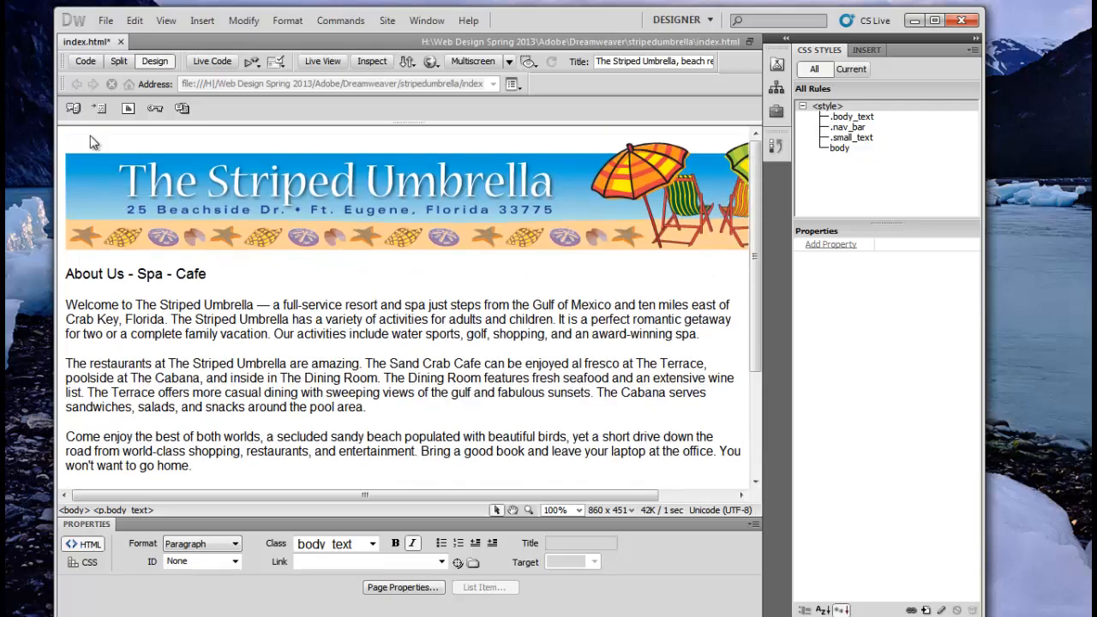
click(86, 62)
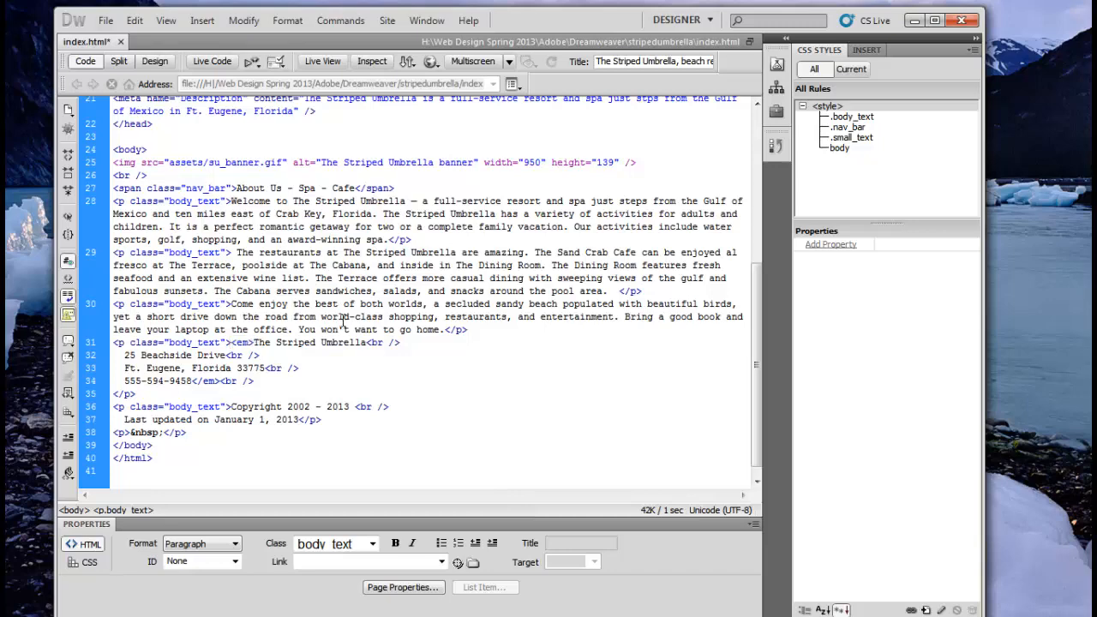
Step: Select the XHTML 1.0 Transitional doctype text at the top of the code, then return to Design view
scroll(343, 319, up, 8)
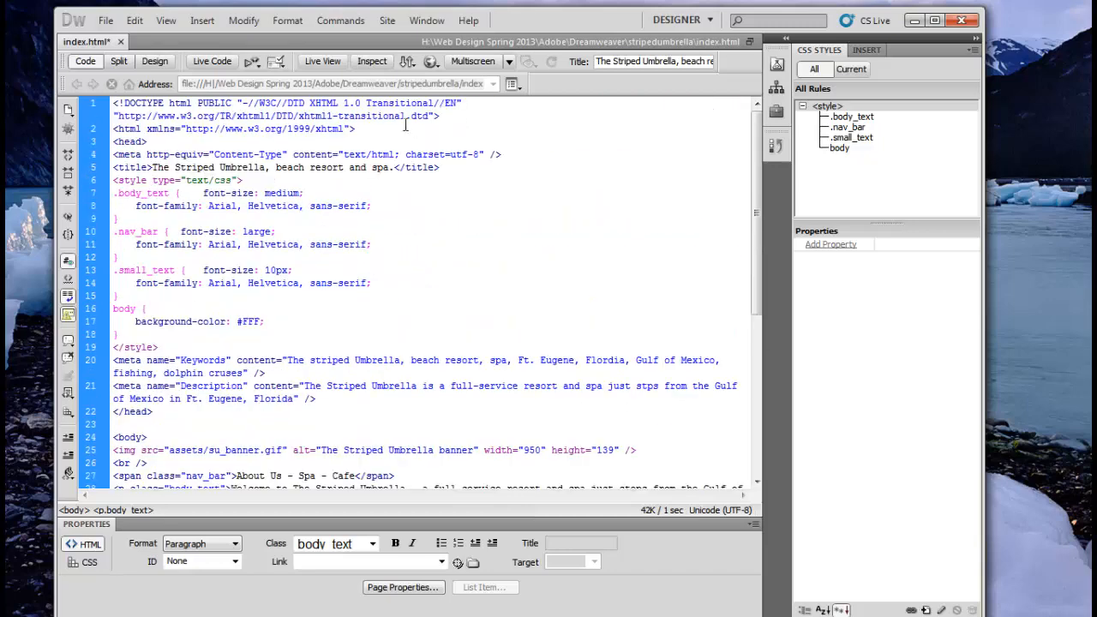
mouse_move(255, 102)
mouse_down()
mouse_move(431, 103)
mouse_move(260, 108)
mouse_up()
click(433, 103)
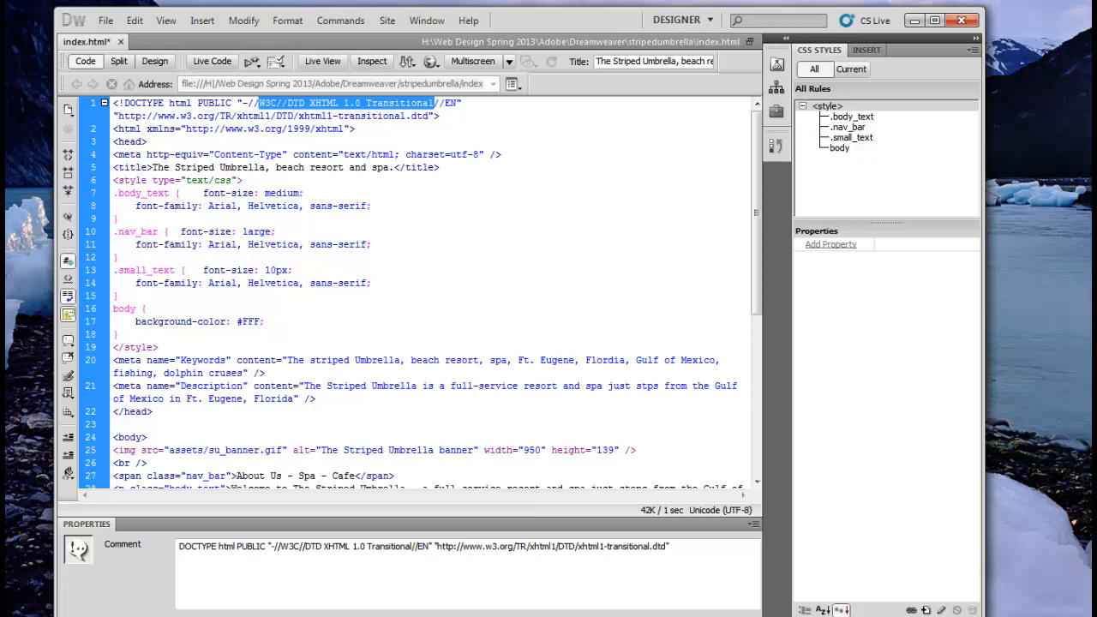
click(157, 62)
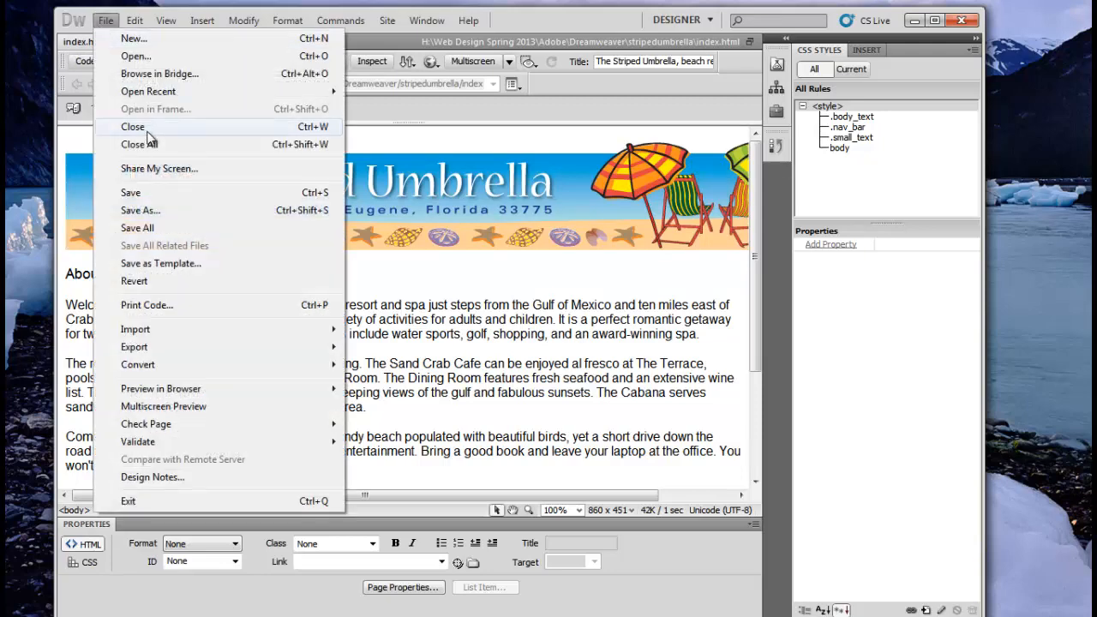
Step: Save index.html and bring up the Open dialog listing the stripedumbrella site files
click(131, 193)
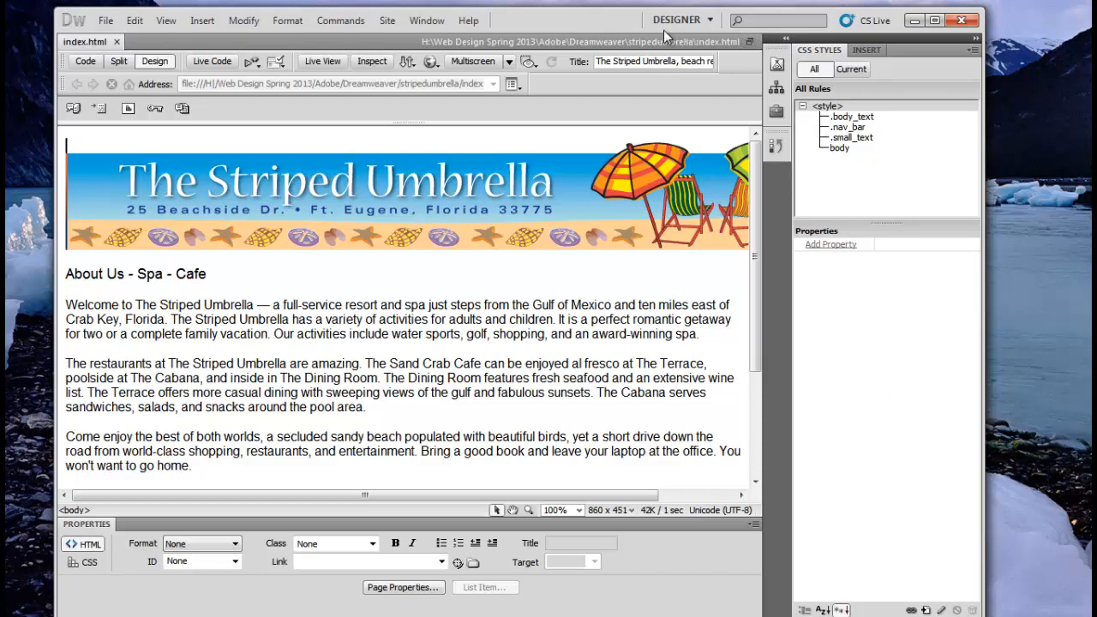
click(105, 20)
click(134, 56)
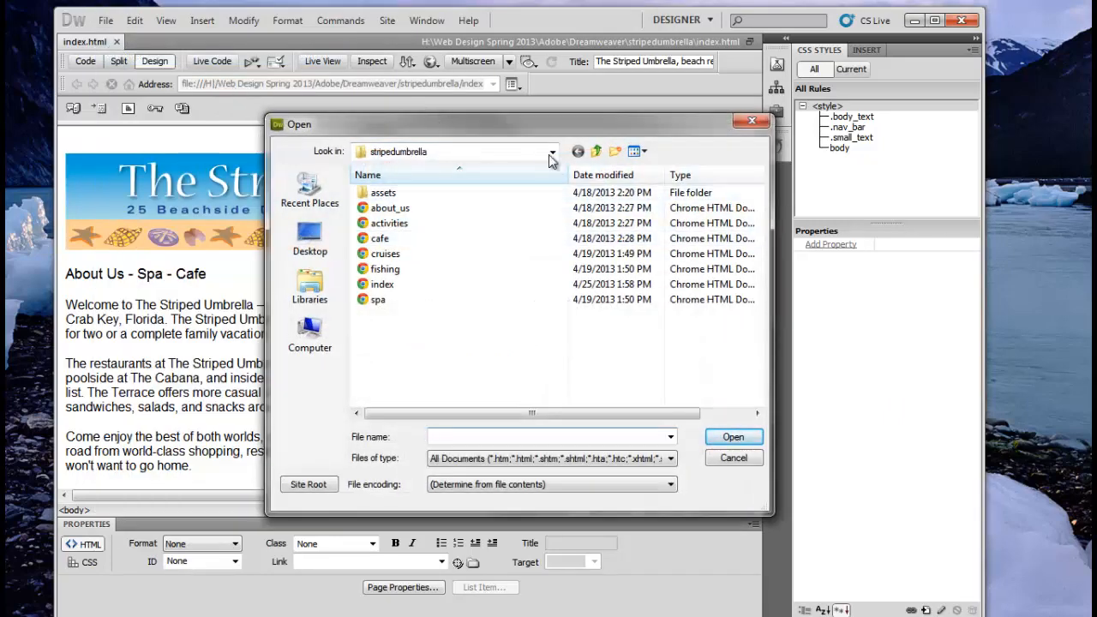
Step: Open dw2_1.html from the Chapter 2 folder and start saving it under a new name
click(598, 151)
click(599, 150)
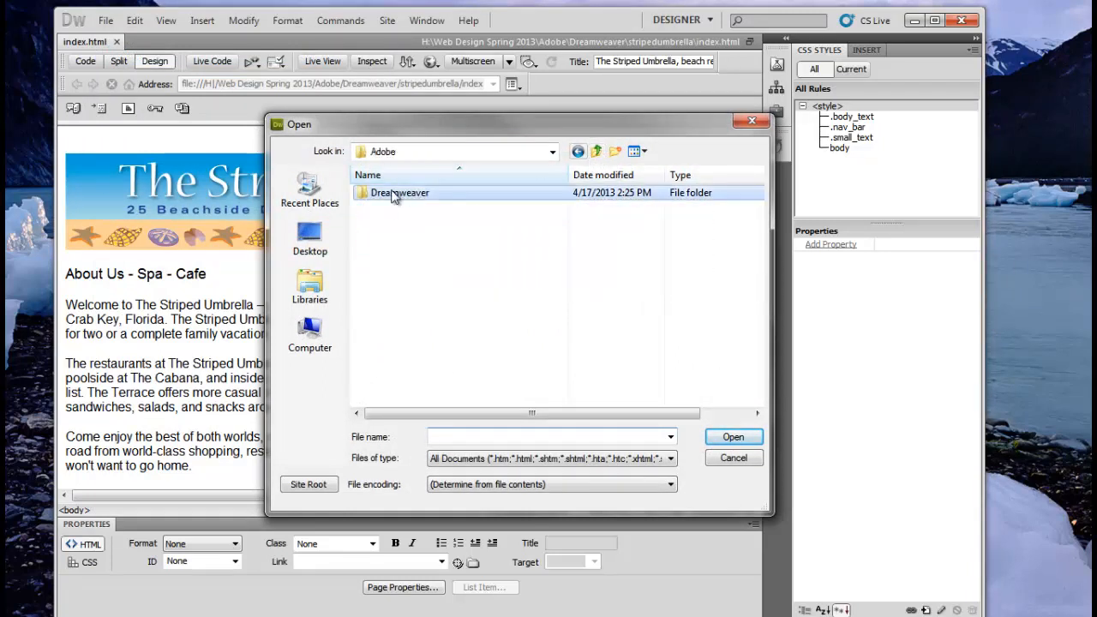
double_click(393, 194)
double_click(393, 209)
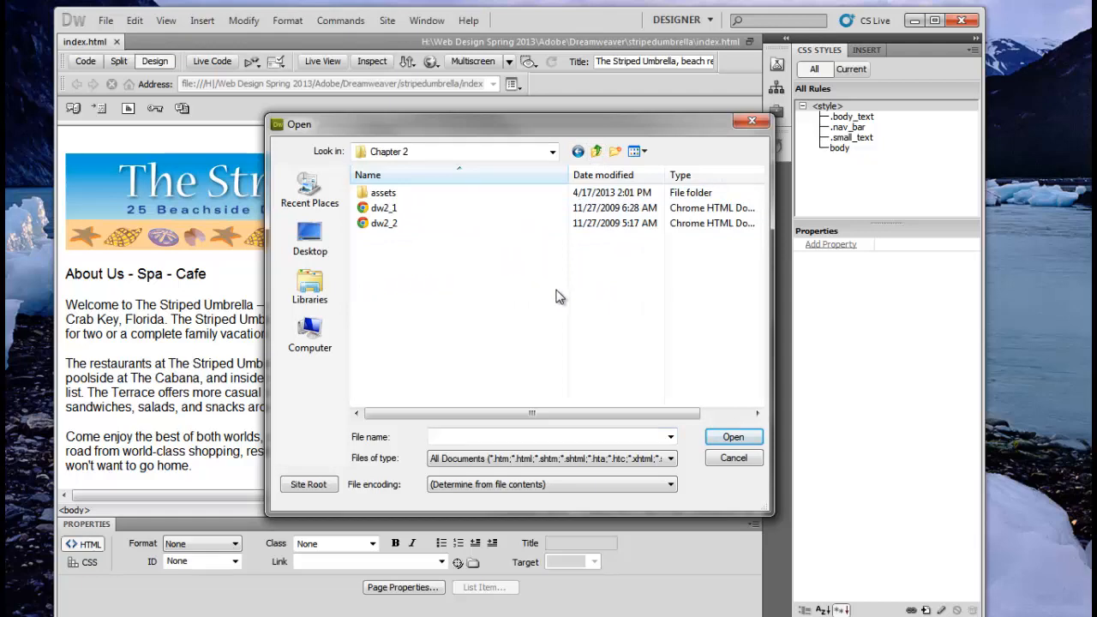
double_click(393, 210)
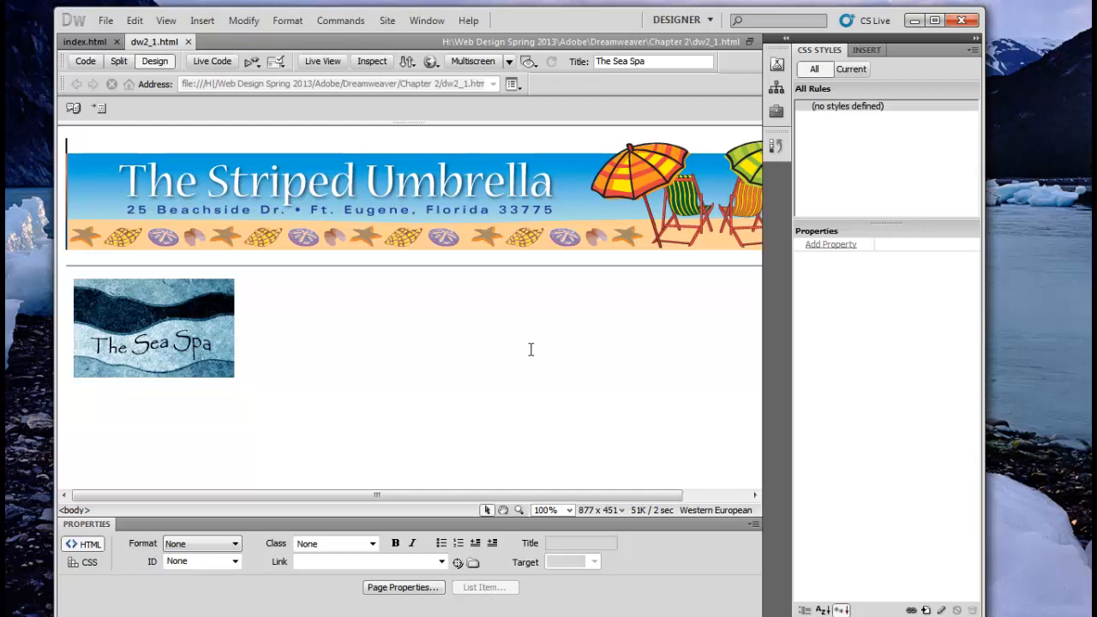
click(107, 20)
click(144, 212)
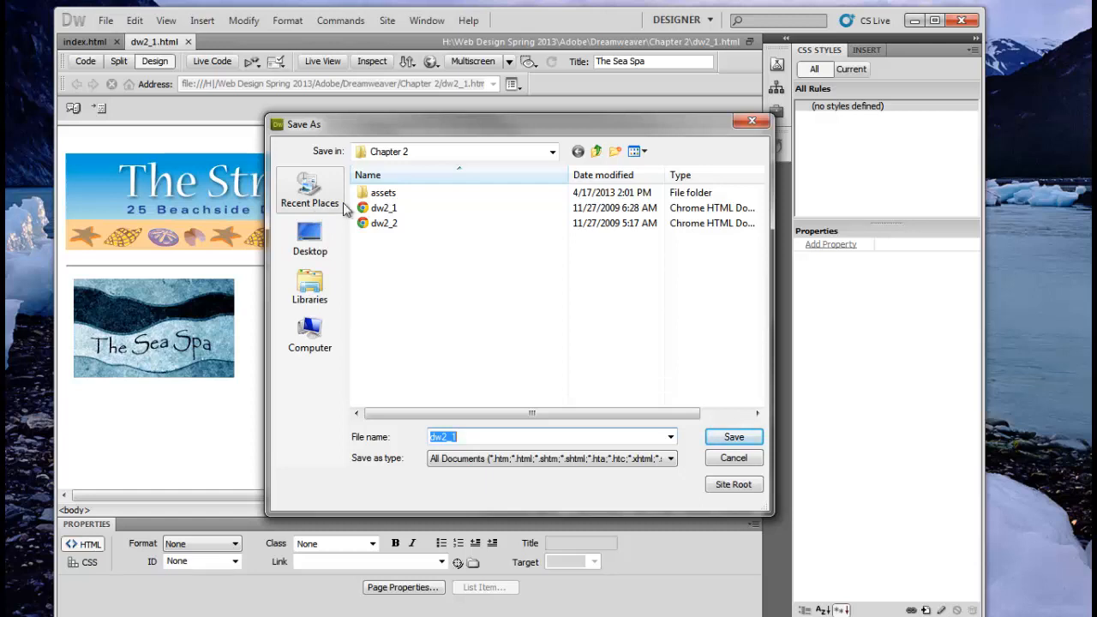
Step: Save the page as spa.html in the stripedumbrella folder, overwriting the old file without updating links
click(553, 152)
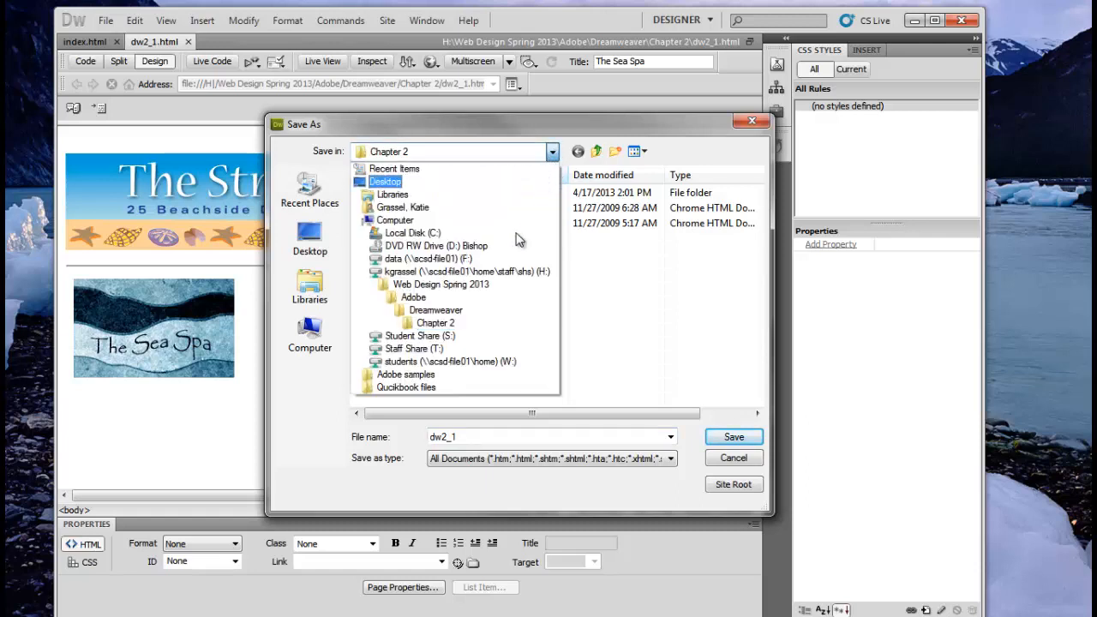
click(476, 310)
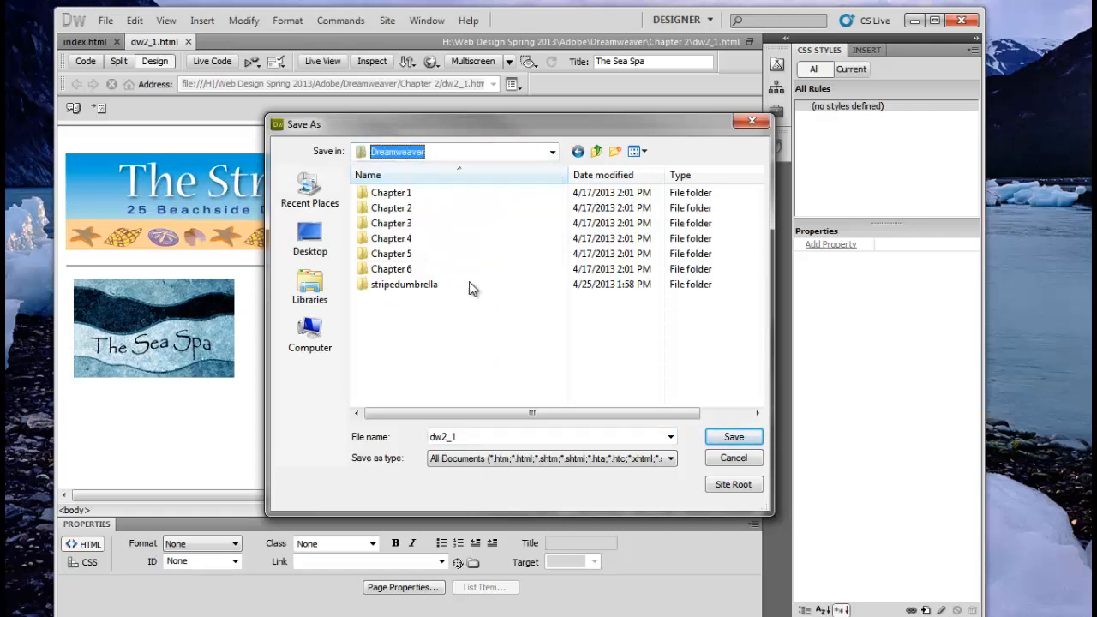
click(407, 287)
double_click(408, 287)
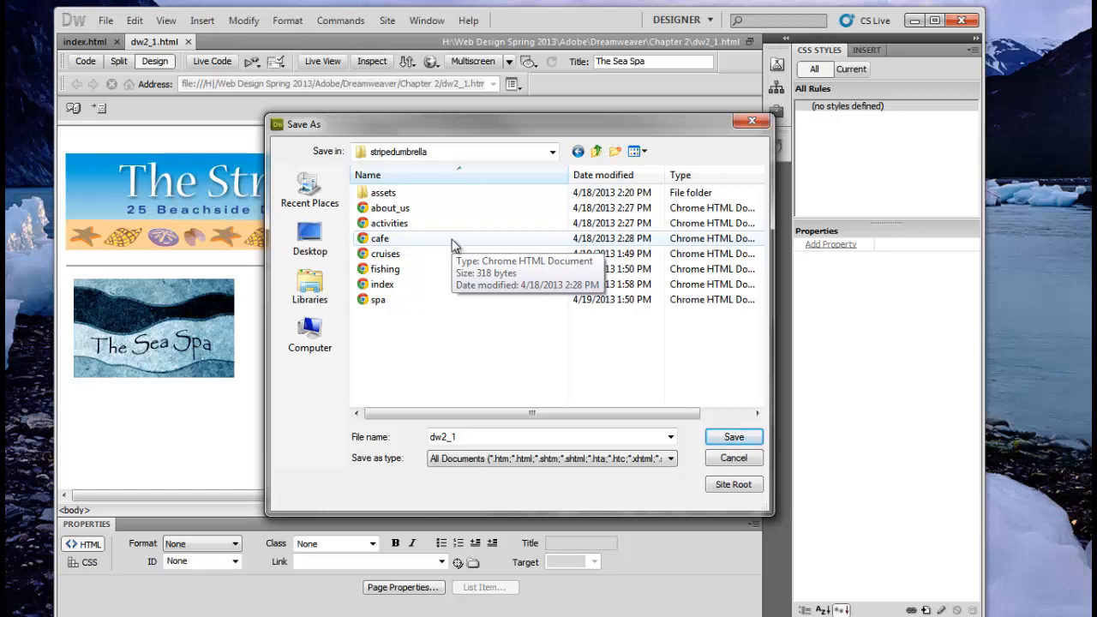
click(378, 300)
click(732, 437)
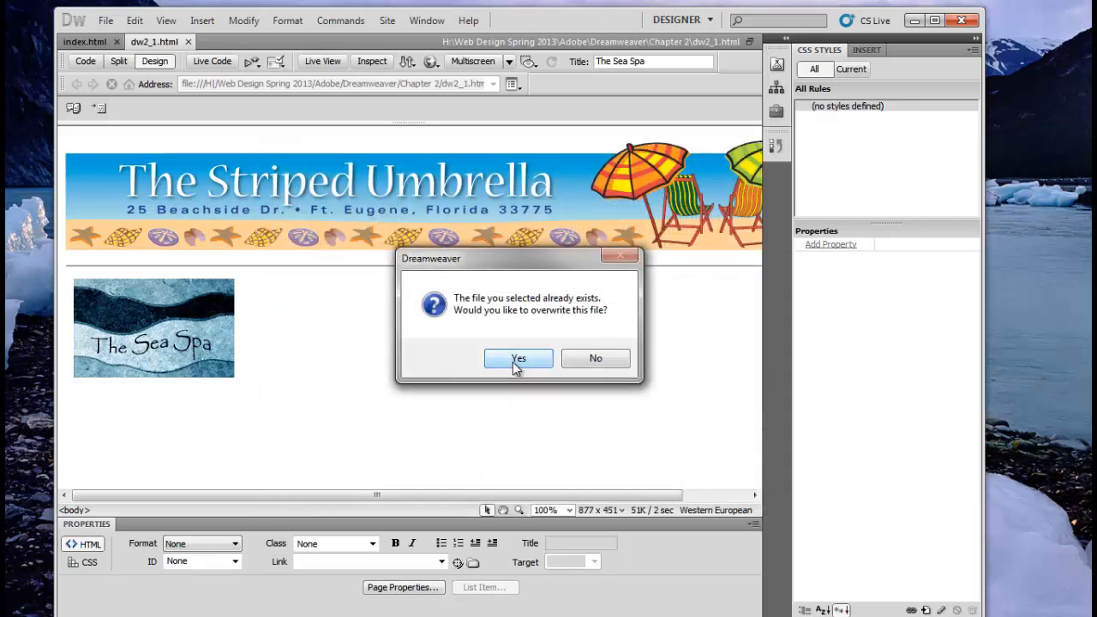
click(517, 359)
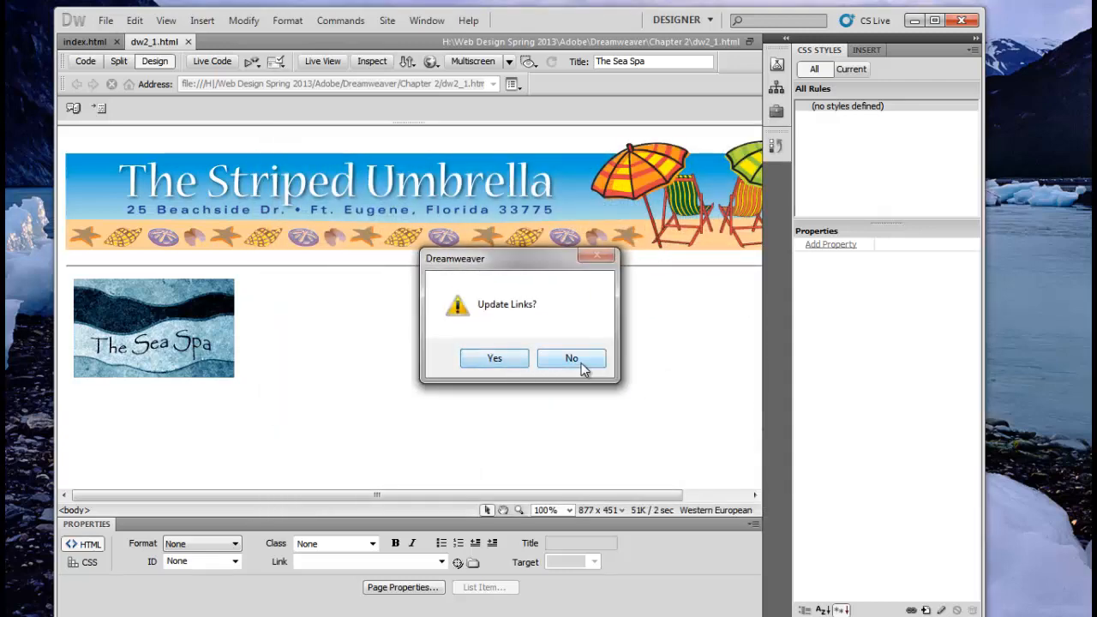
click(583, 364)
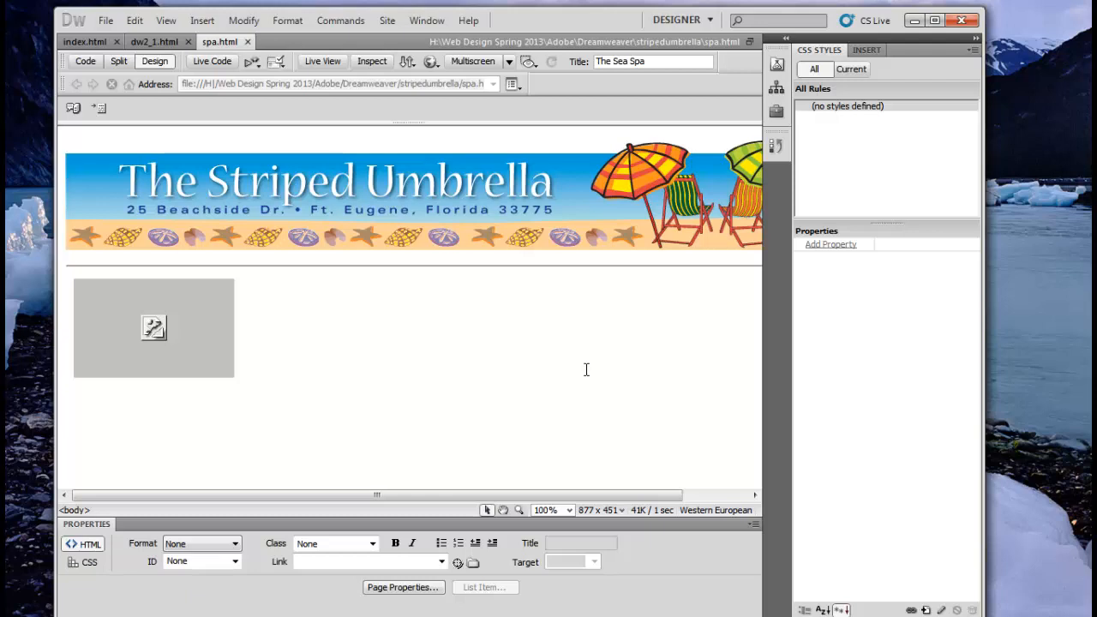
Step: Point the missing image's source to sea_spa_logo in the Chapter 2 assets folder
click(174, 339)
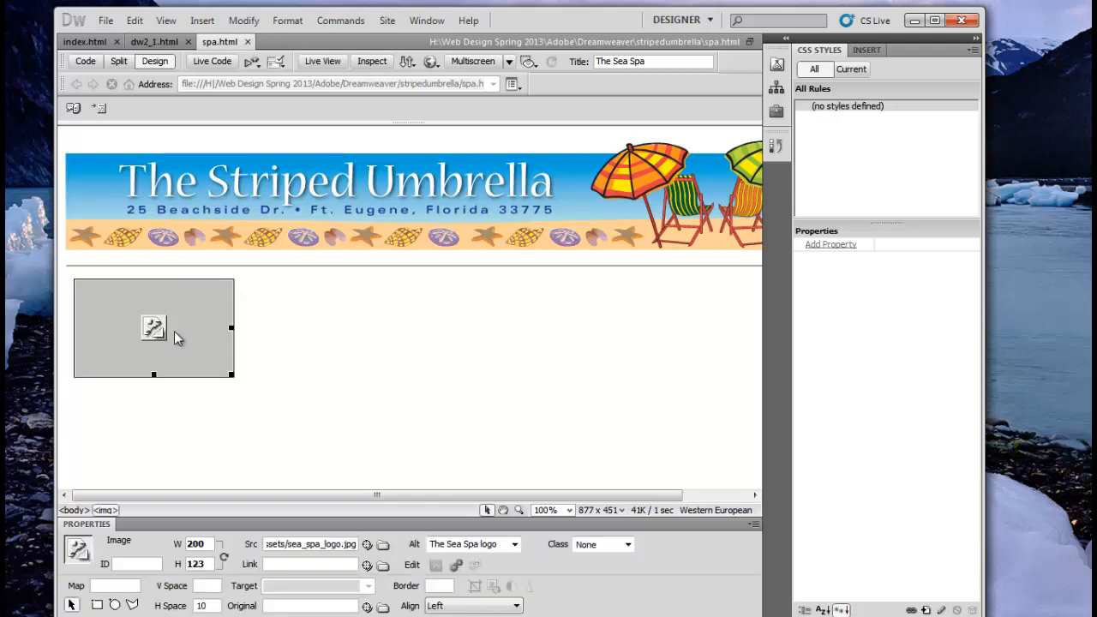
click(383, 545)
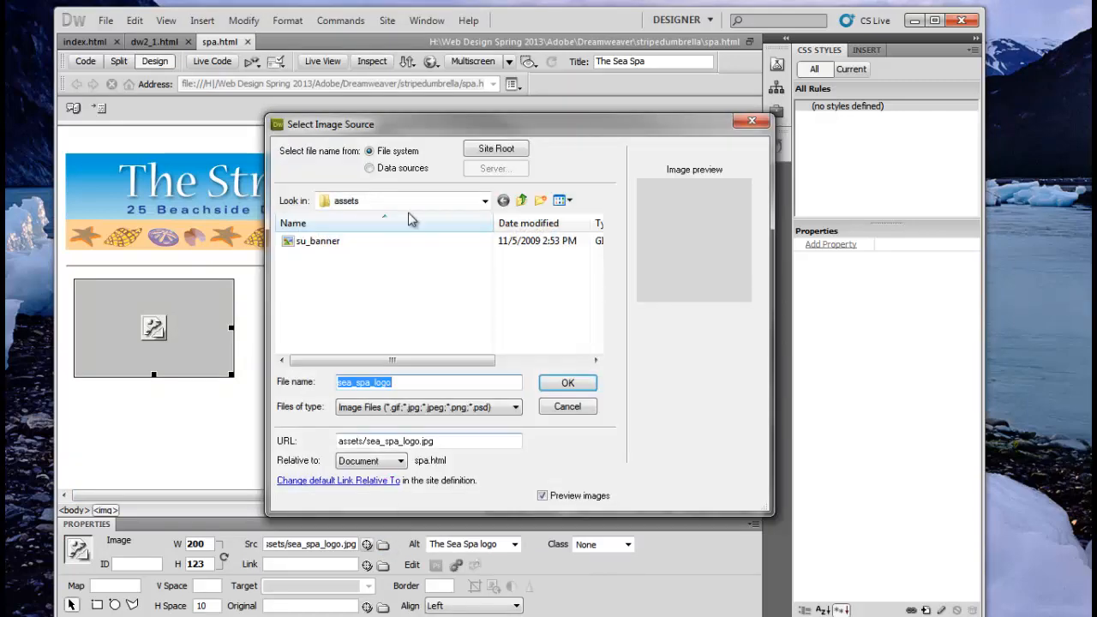
click(301, 243)
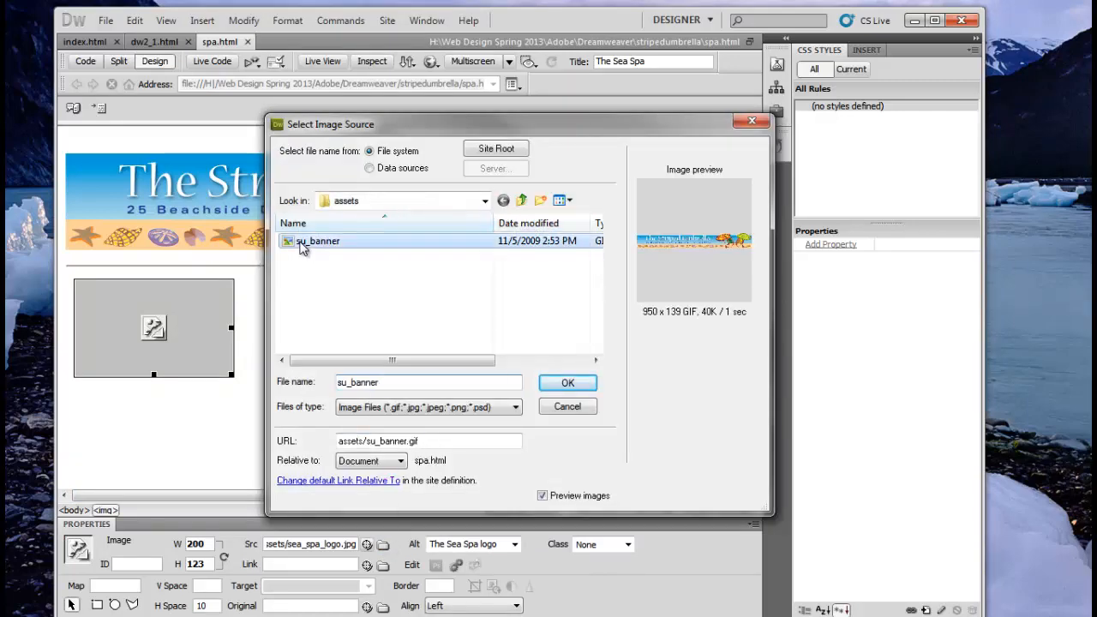
click(522, 201)
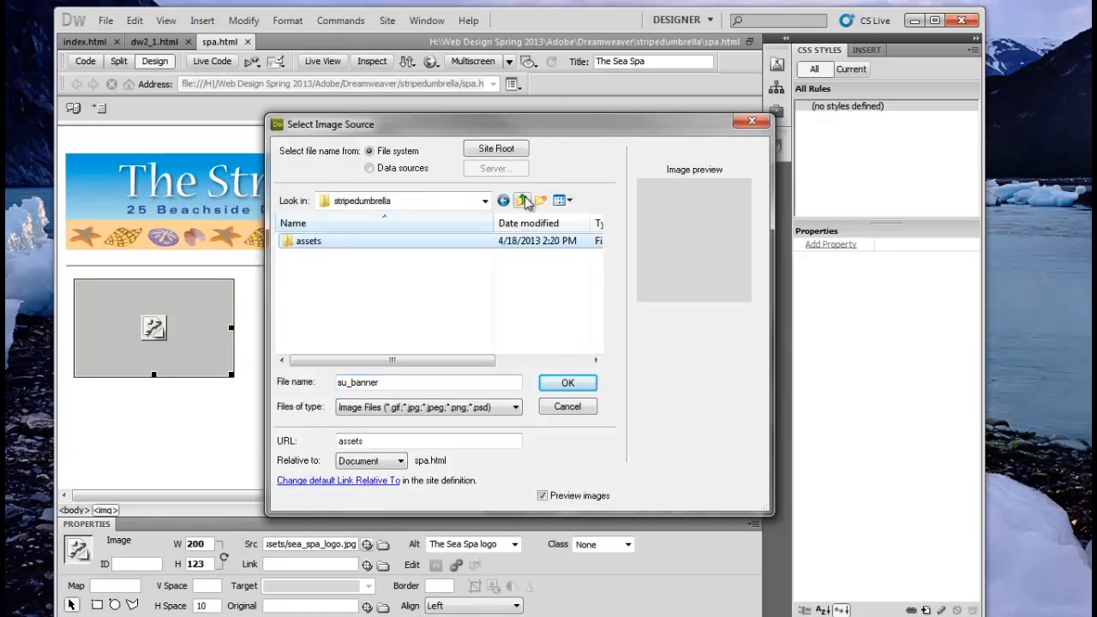
click(522, 200)
double_click(319, 254)
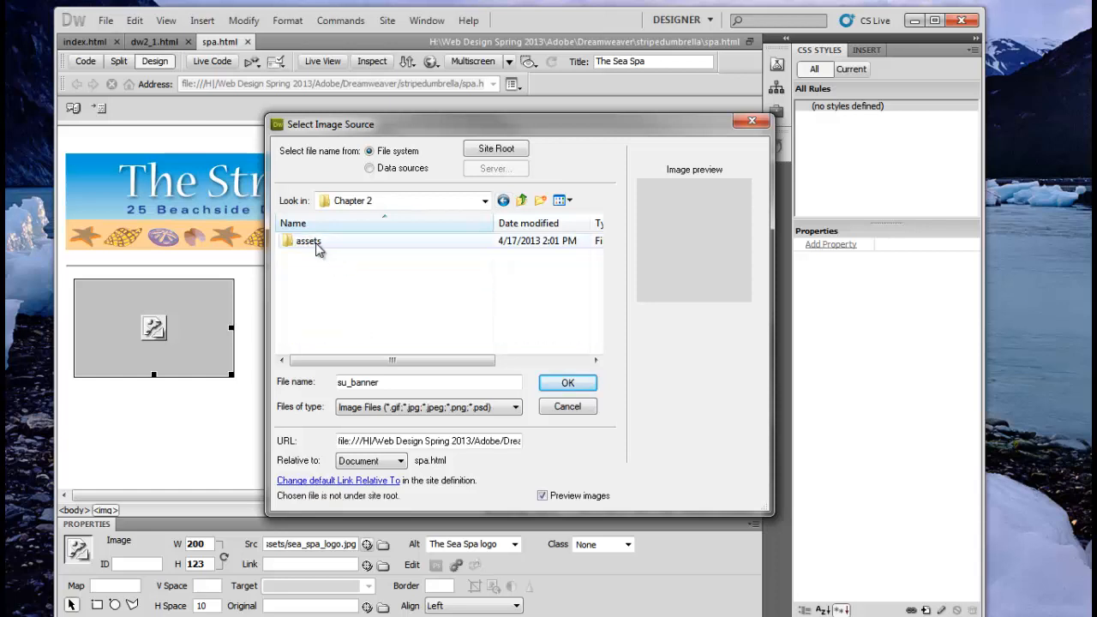
double_click(310, 243)
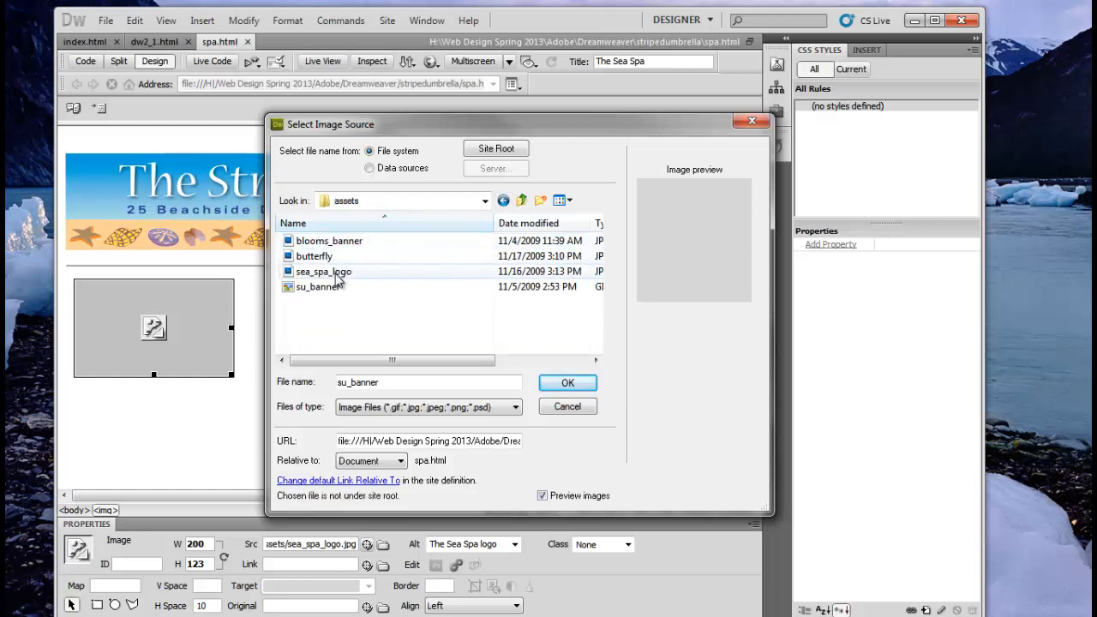
click(336, 275)
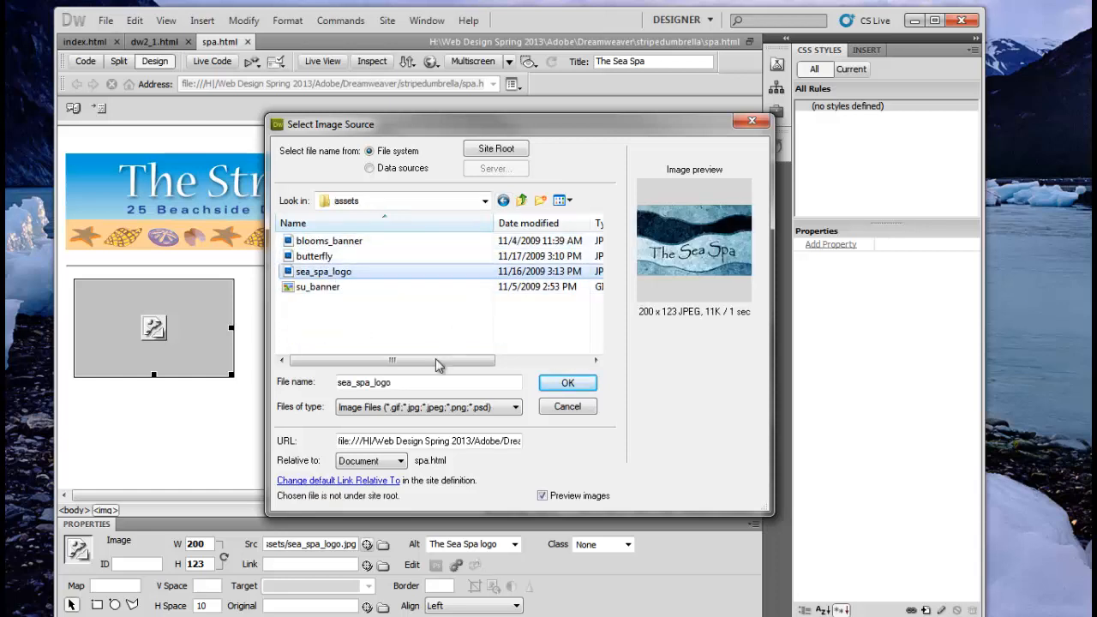
click(565, 385)
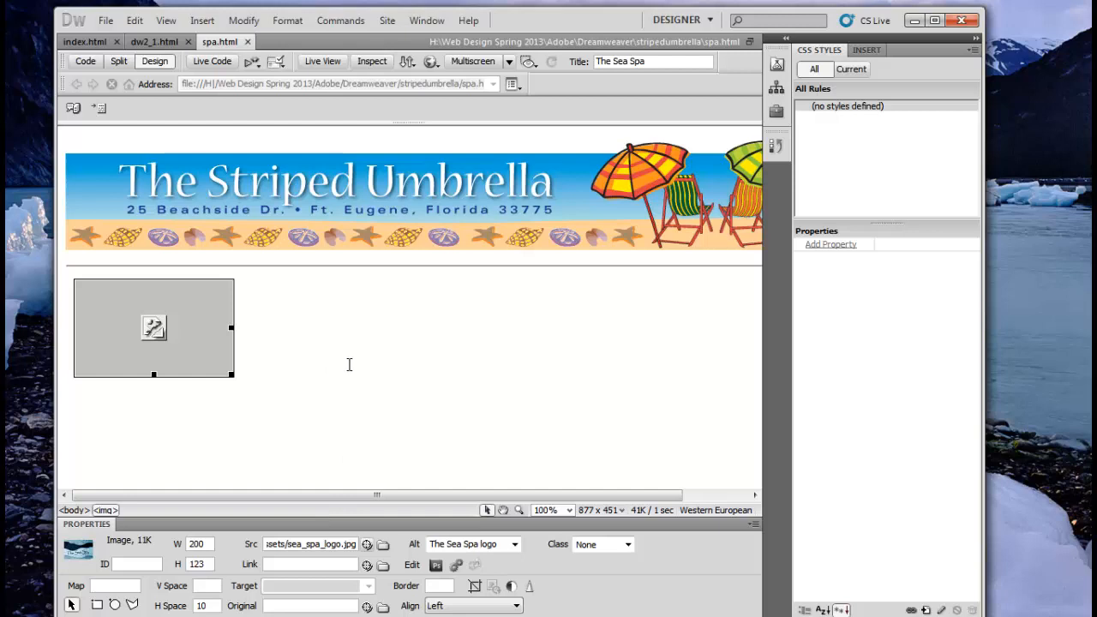
click(355, 366)
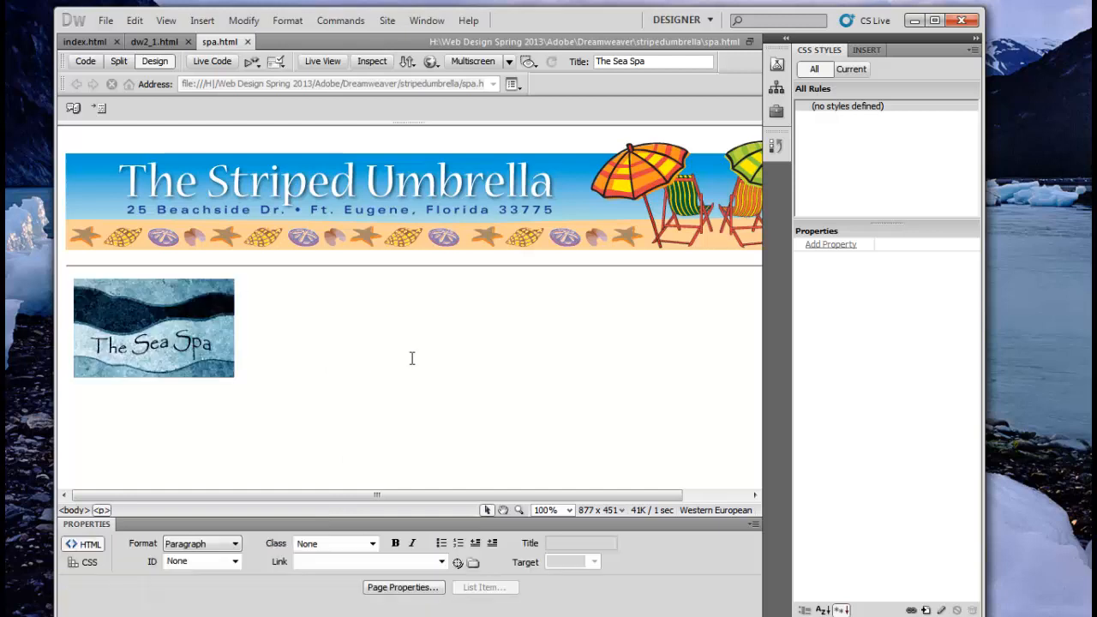
click(786, 41)
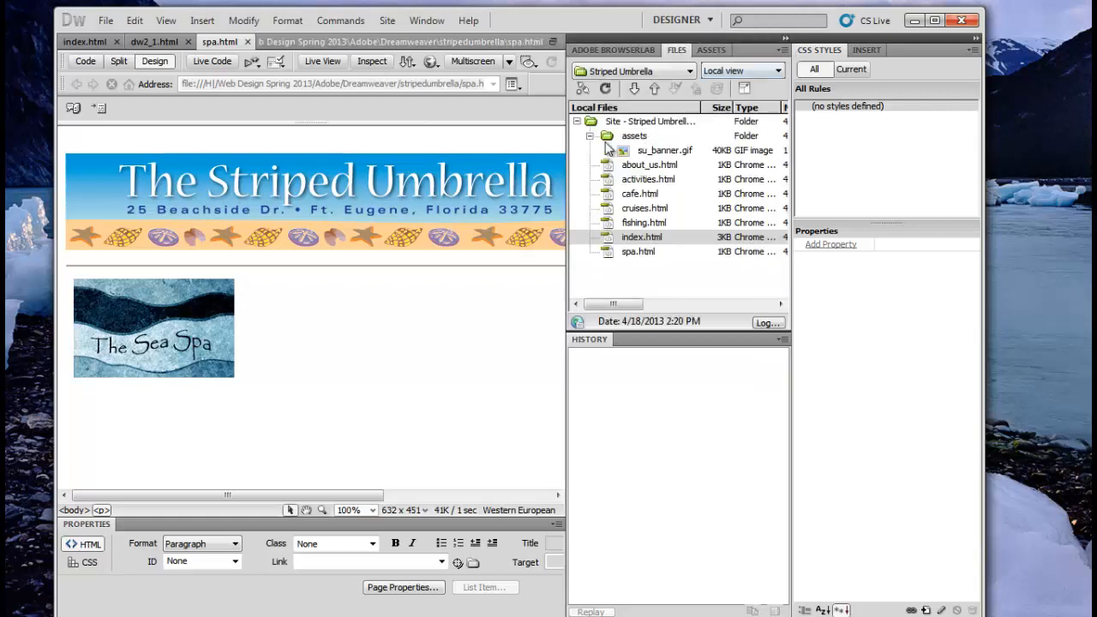
Step: Refresh the Files panel to reveal sea_spa_logo.jpg in assets, then collapse the panels to icons
click(605, 89)
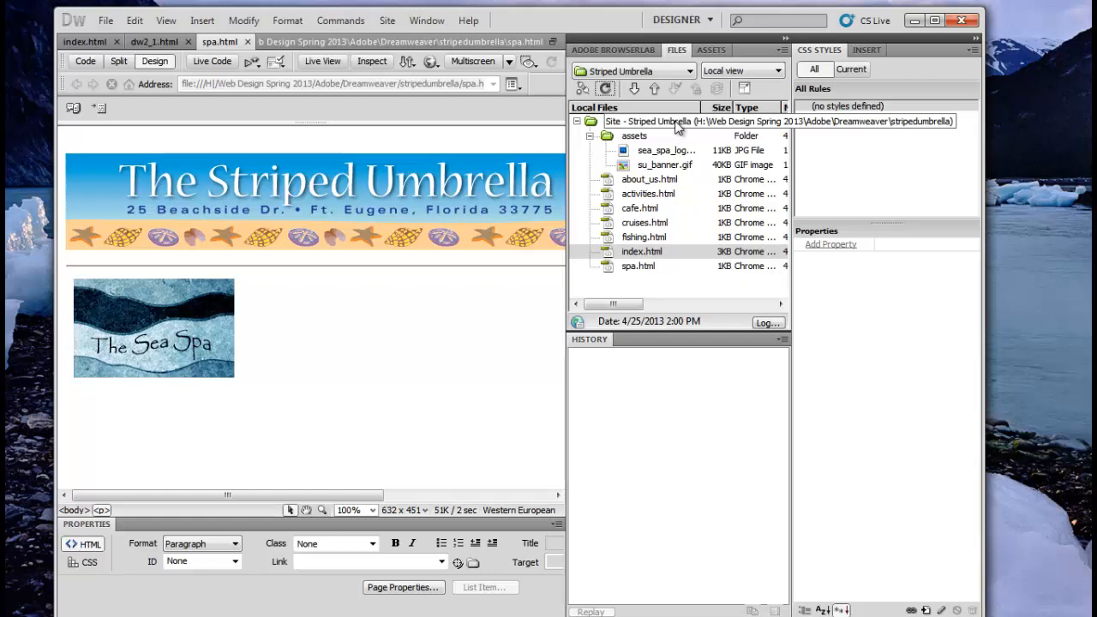
click(784, 37)
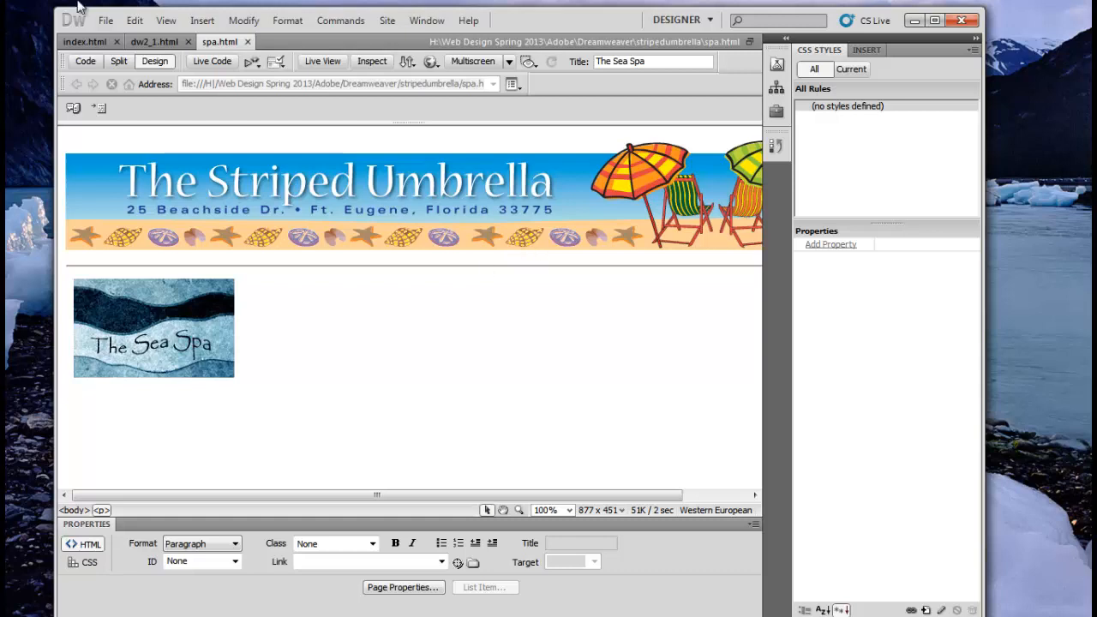
click(103, 21)
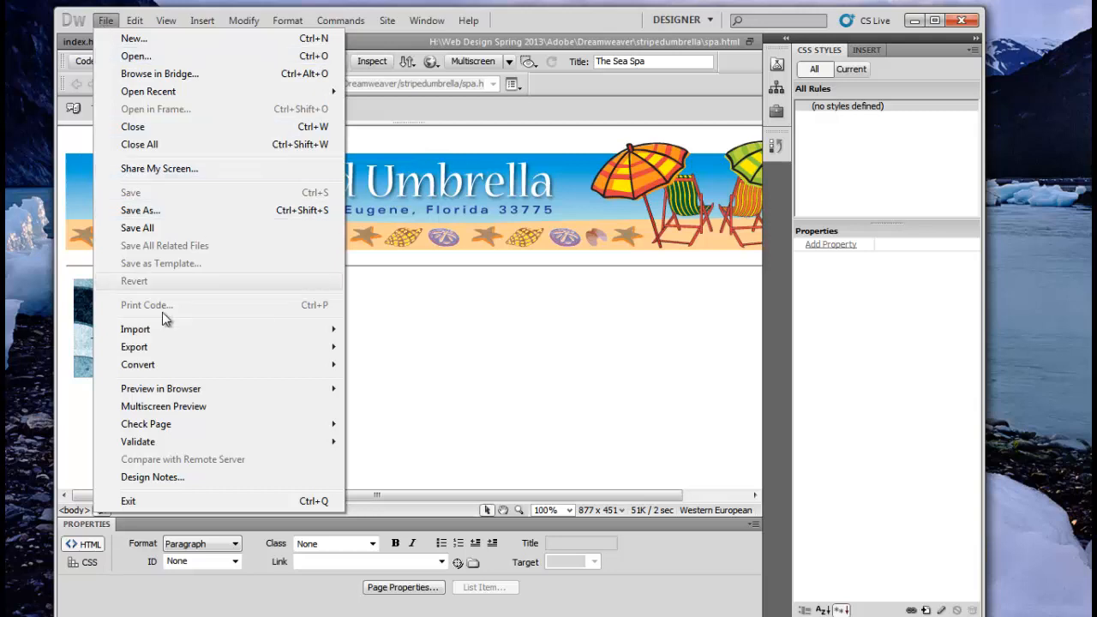
mouse_move(163, 335)
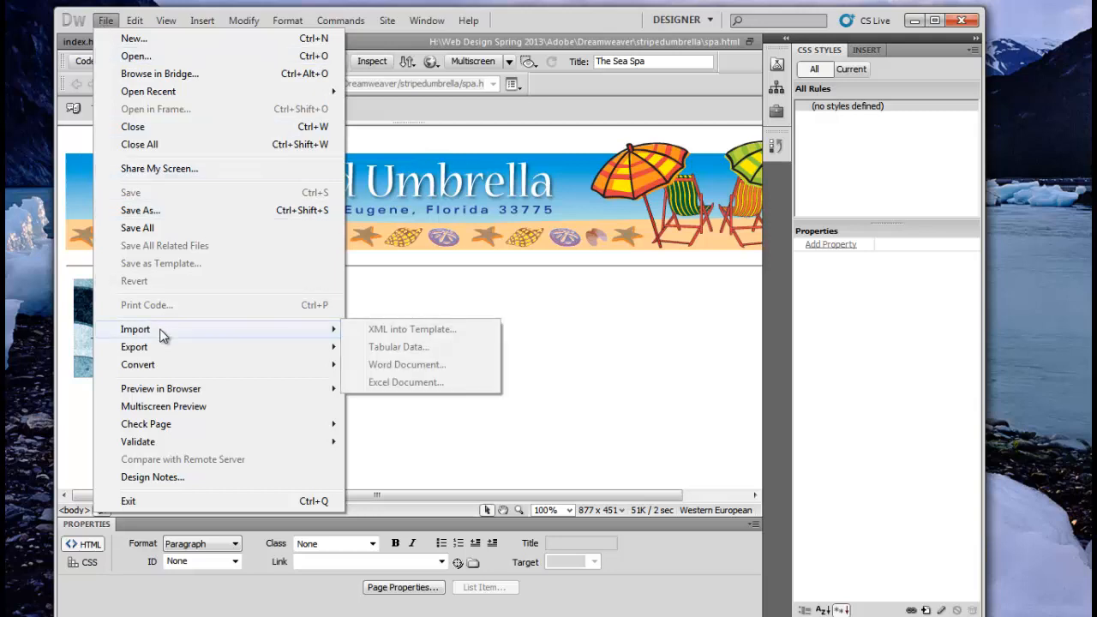
click(454, 286)
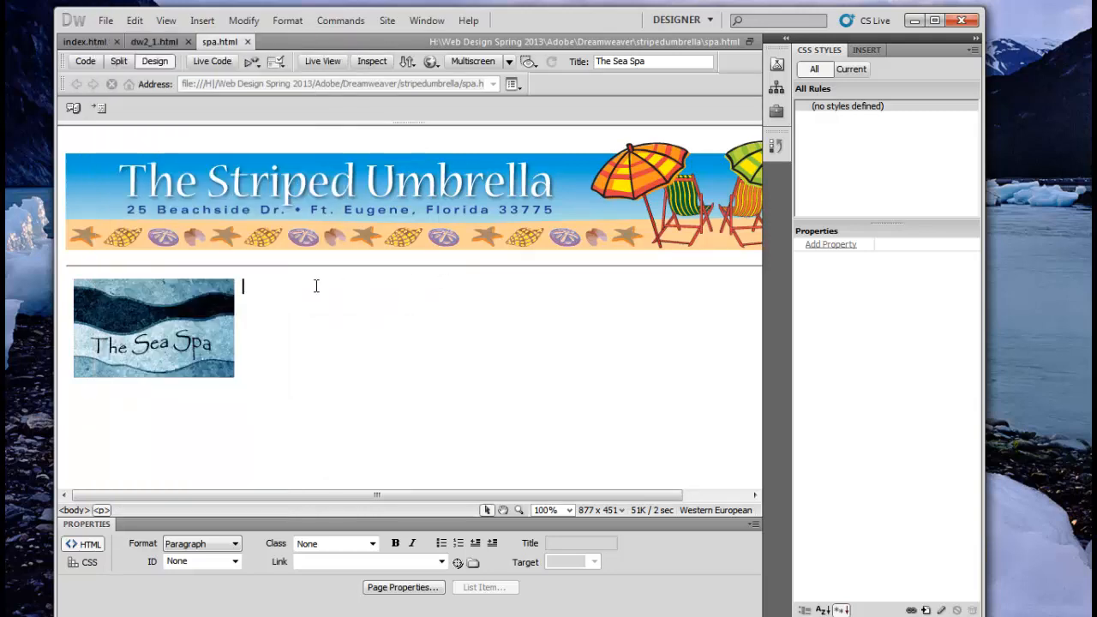
click(106, 21)
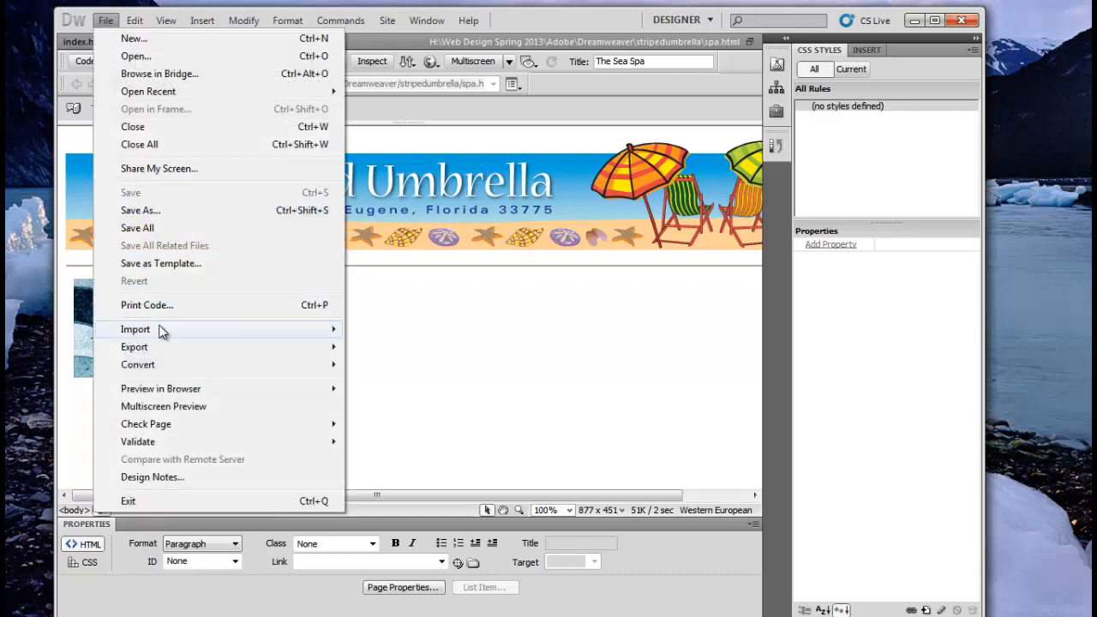
mouse_move(162, 330)
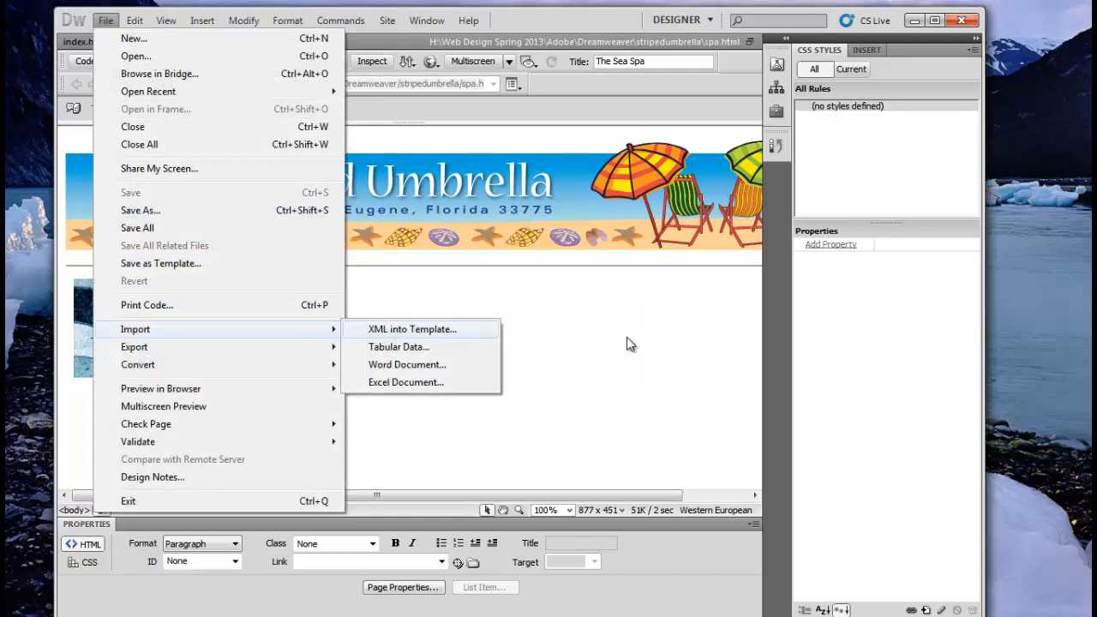
click(612, 336)
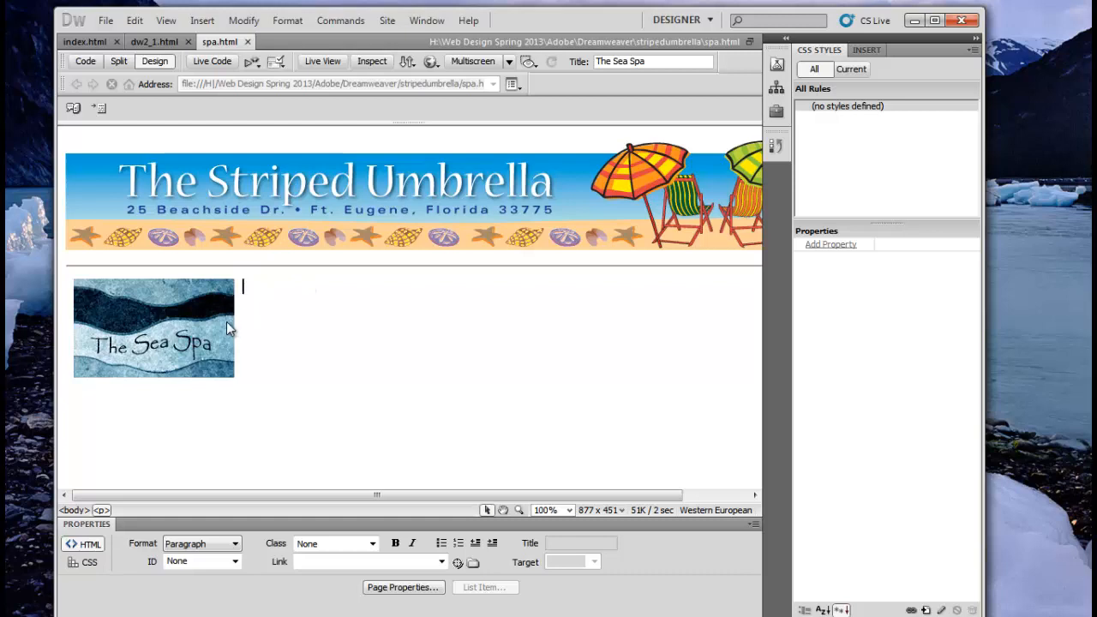
click(93, 146)
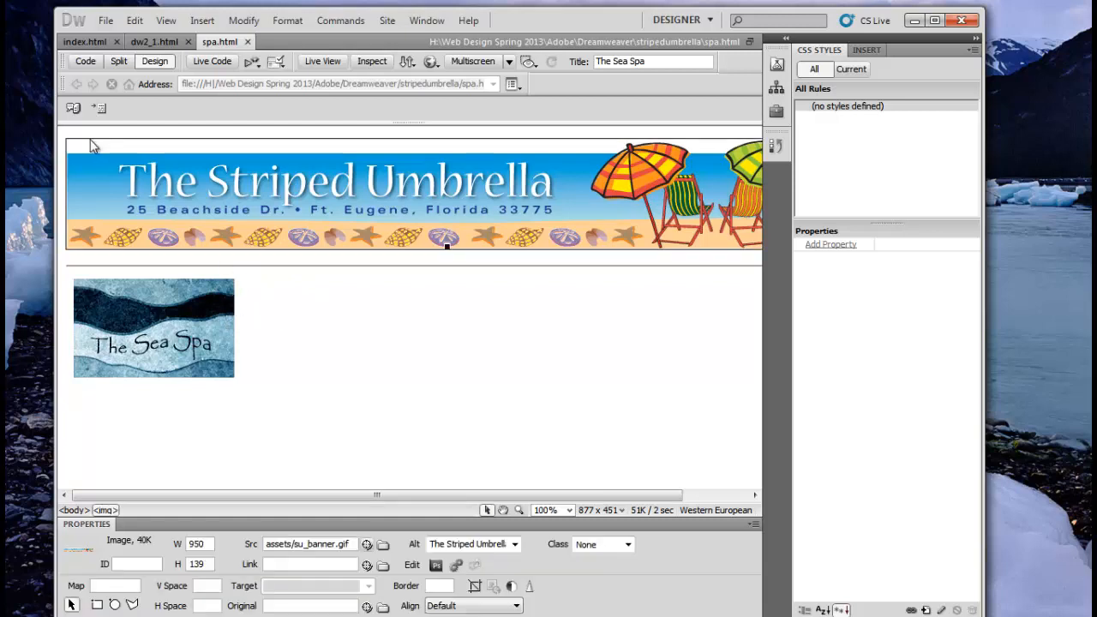
click(76, 261)
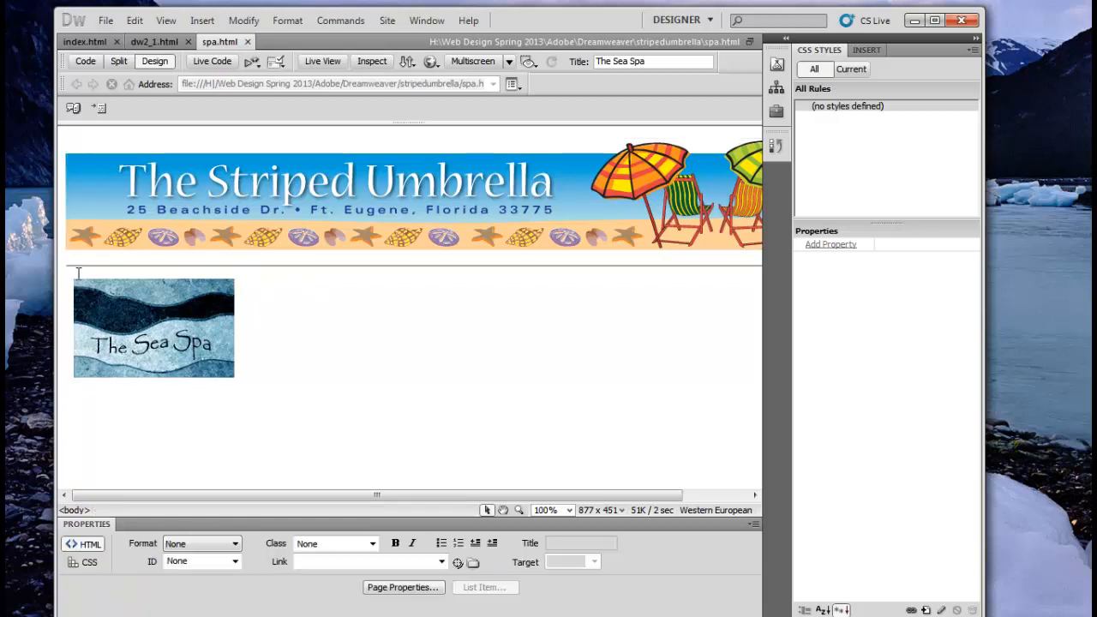
click(257, 306)
Step: Import the spa Word document from the Chapter 2 folder into spa.html
click(105, 20)
mouse_move(179, 336)
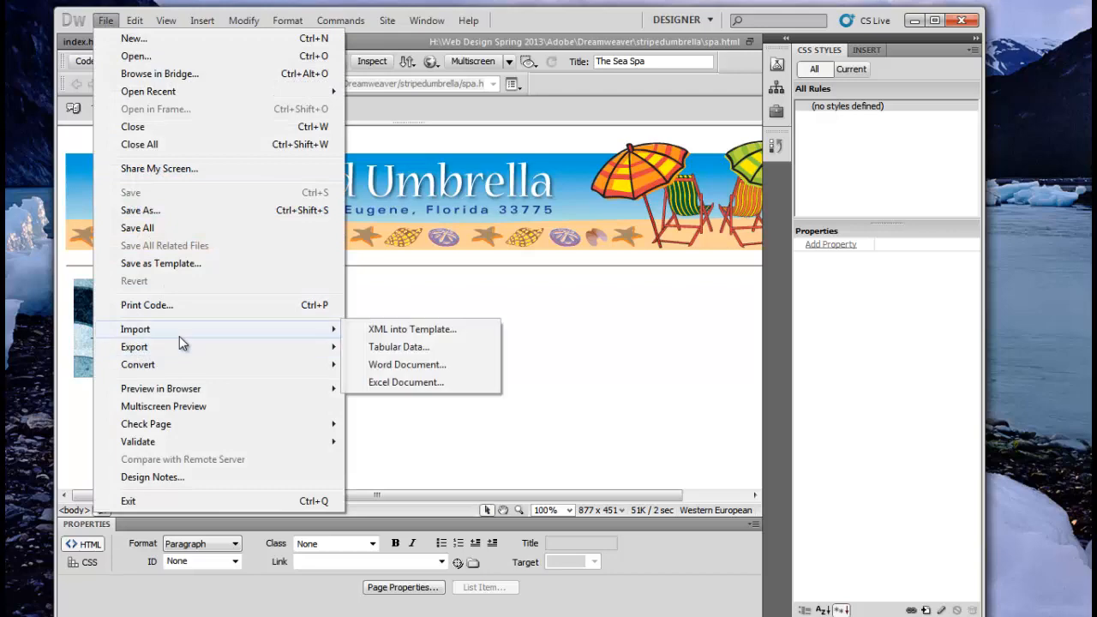
click(388, 374)
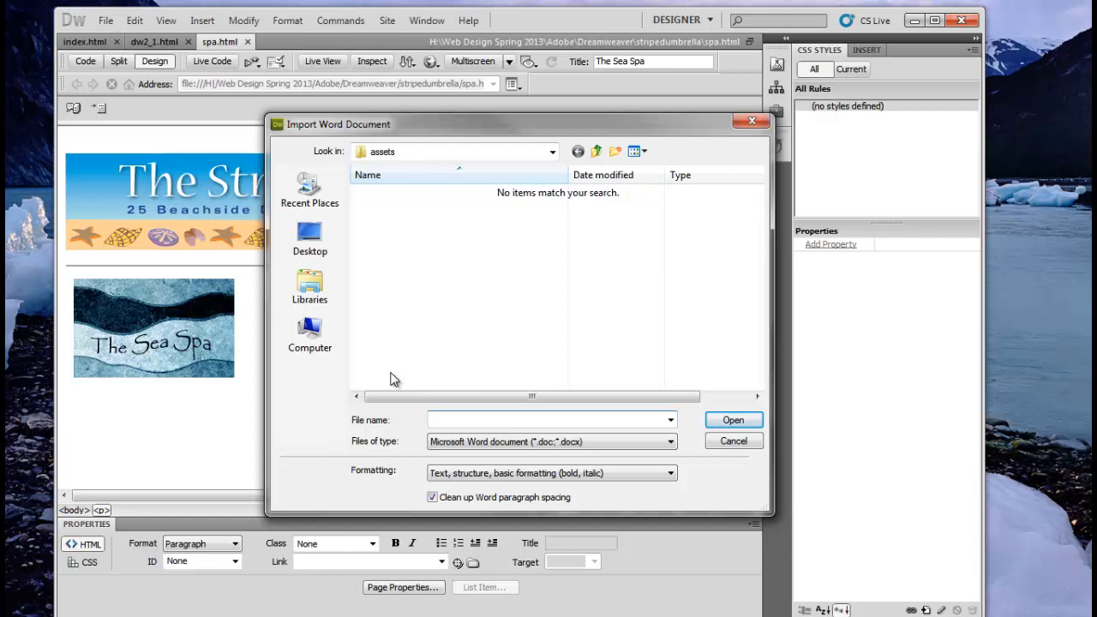
click(596, 152)
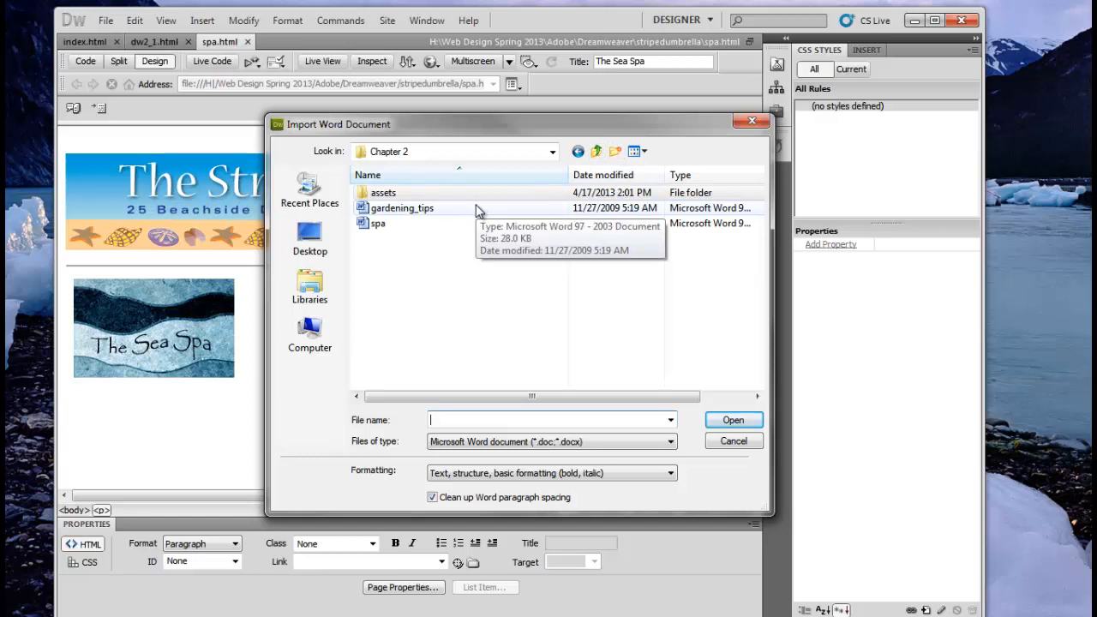
click(382, 225)
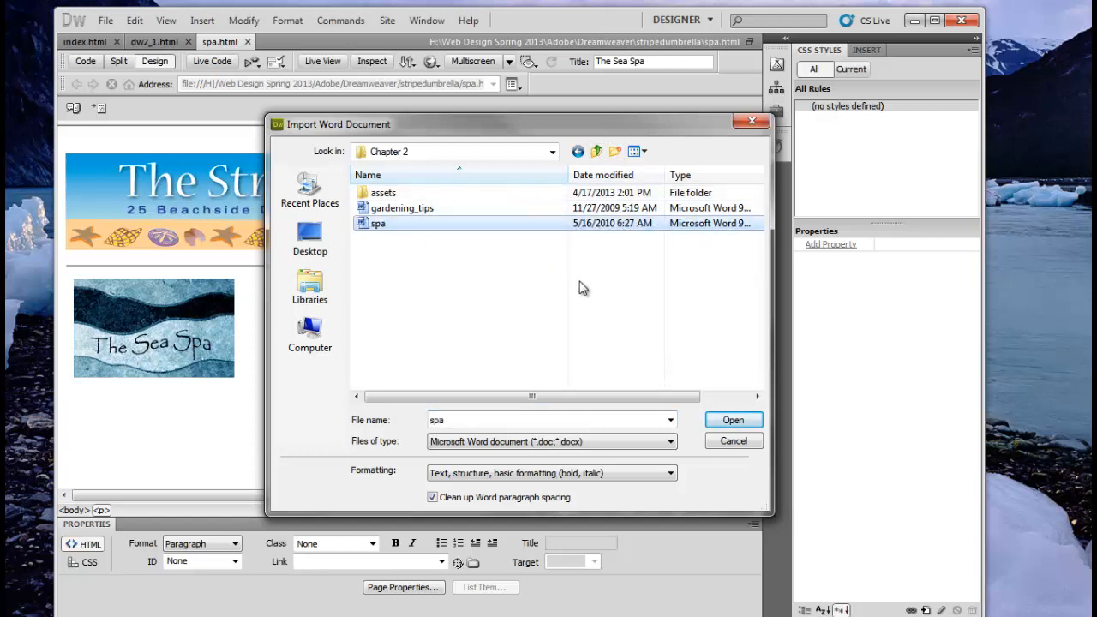
click(729, 420)
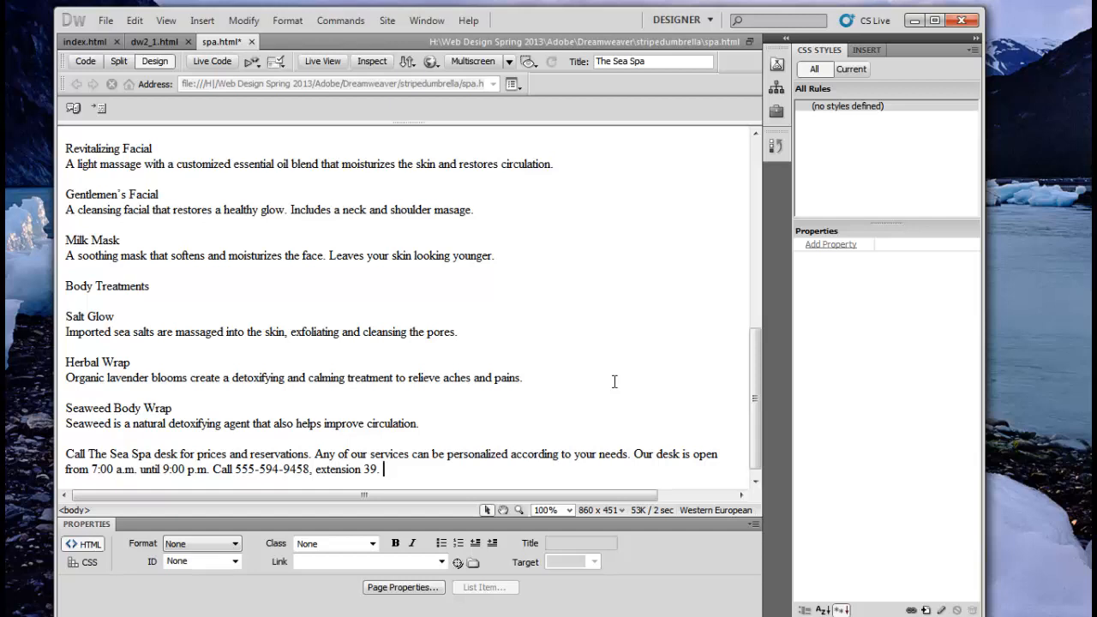
Step: Run Commands > Clean Up Word HTML with default options and accept the results log
click(342, 24)
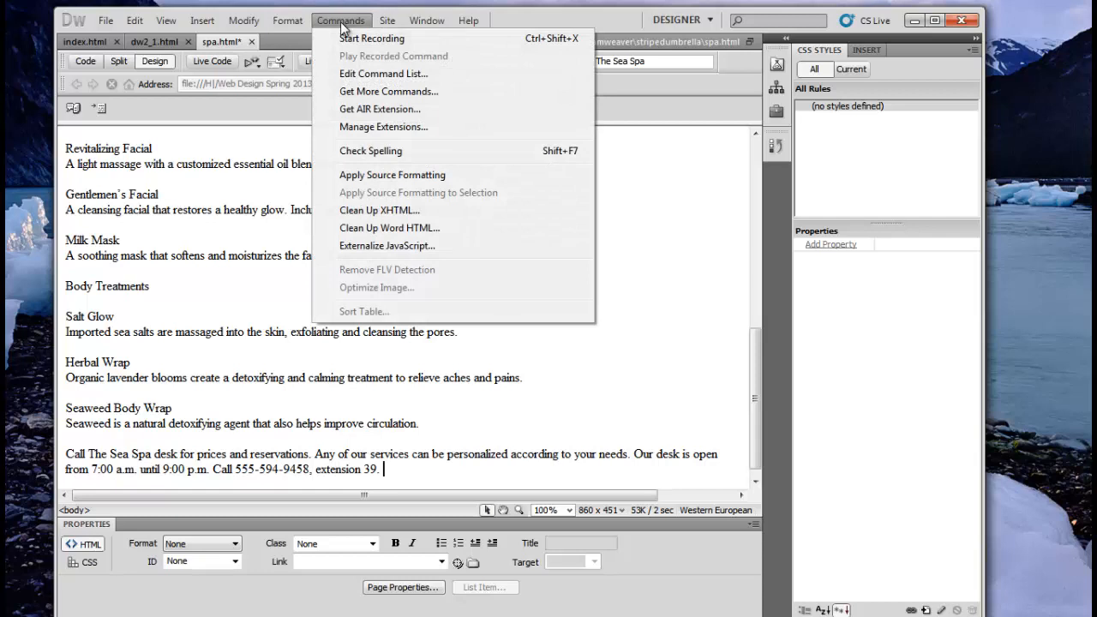
click(380, 229)
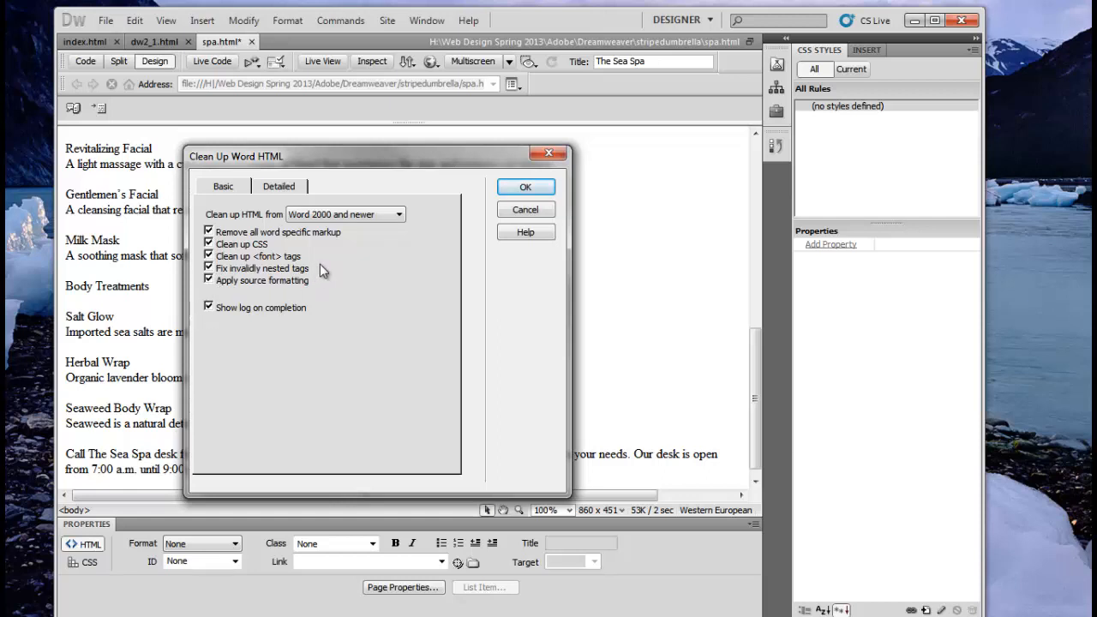
click(525, 188)
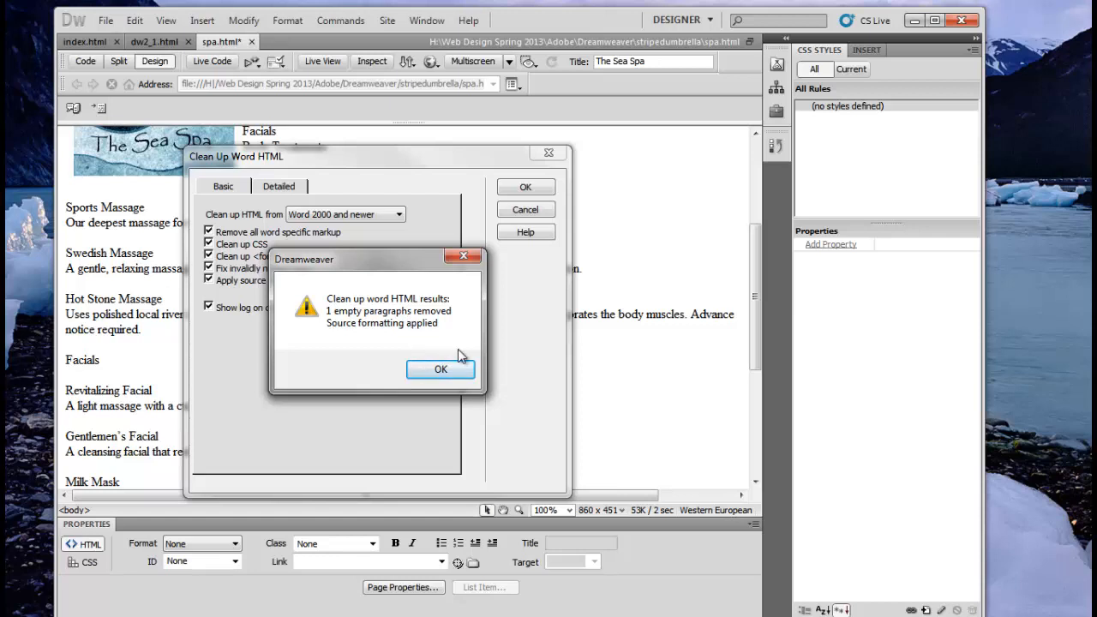
click(441, 369)
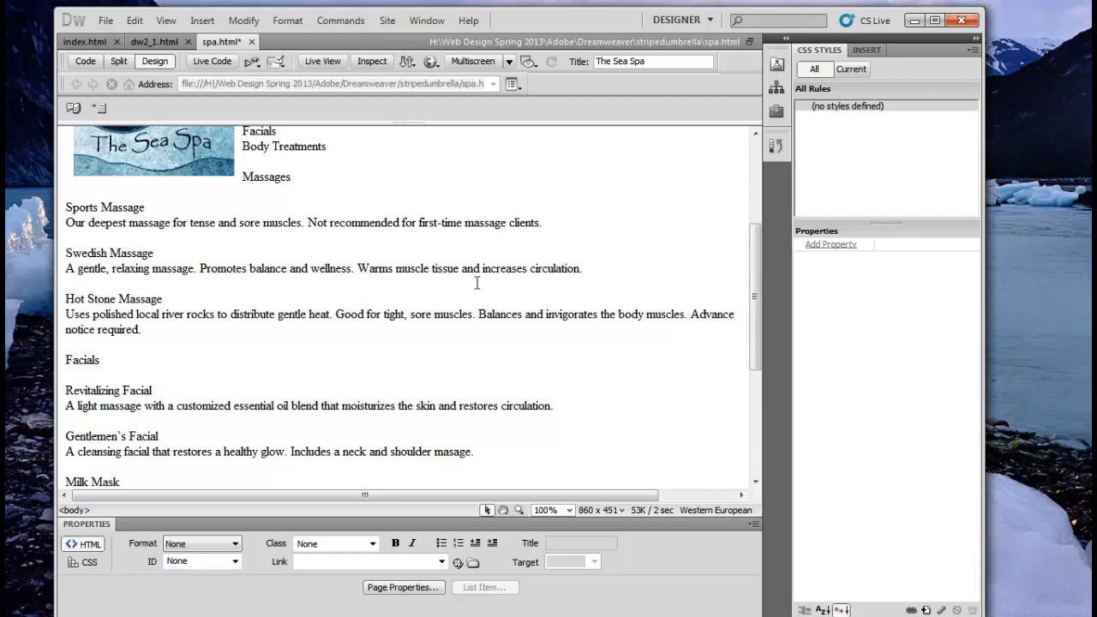
Step: Save spa.html
click(106, 19)
mouse_move(226, 336)
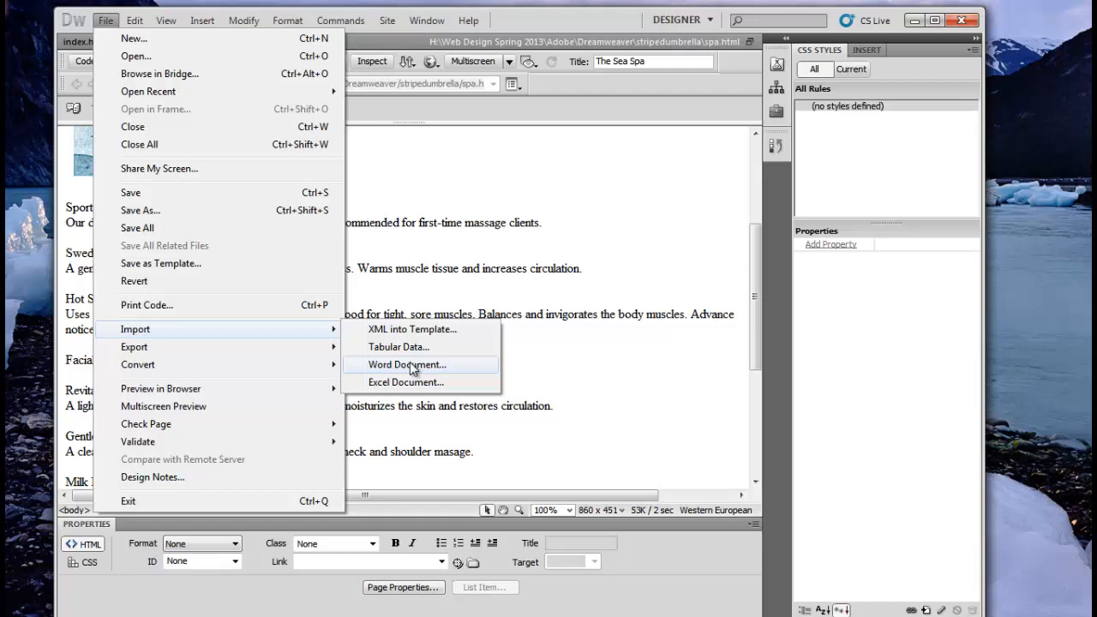
click(579, 229)
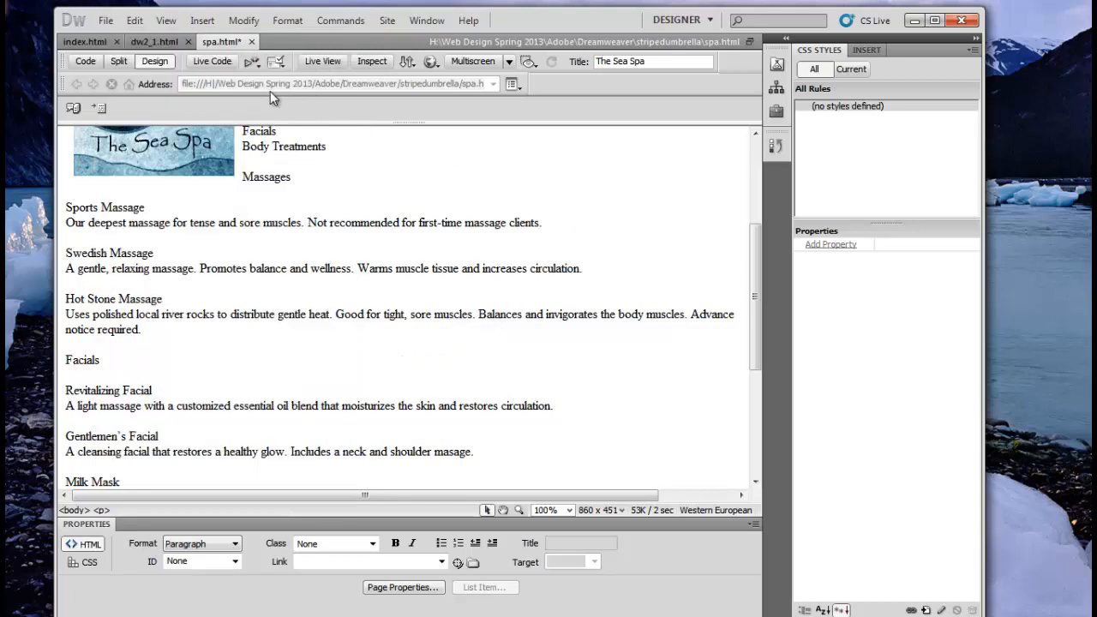
click(104, 20)
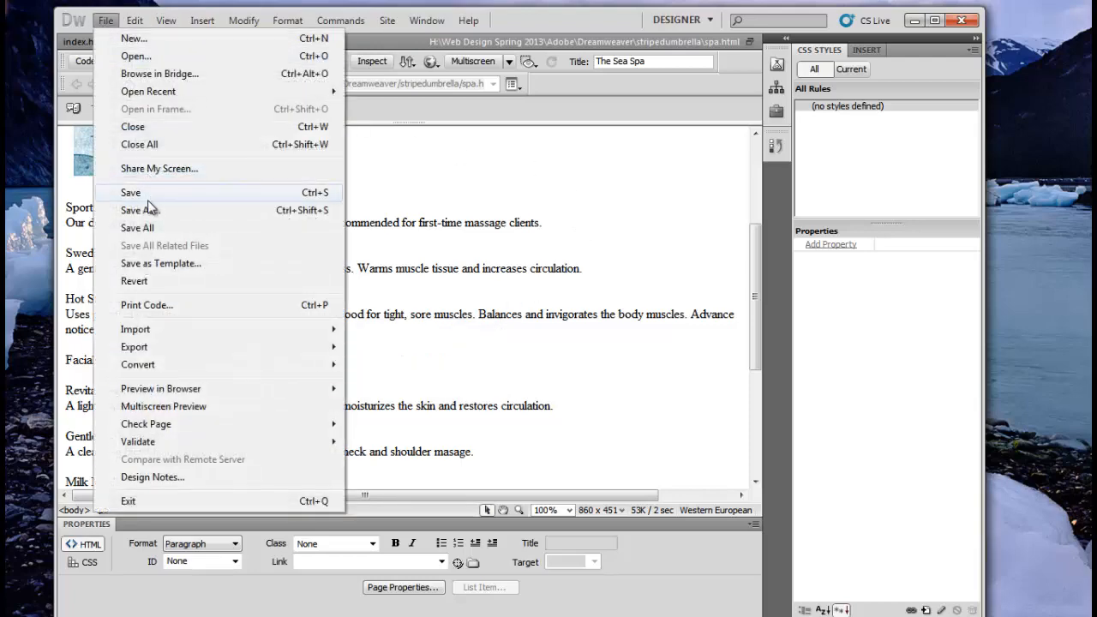
click(148, 192)
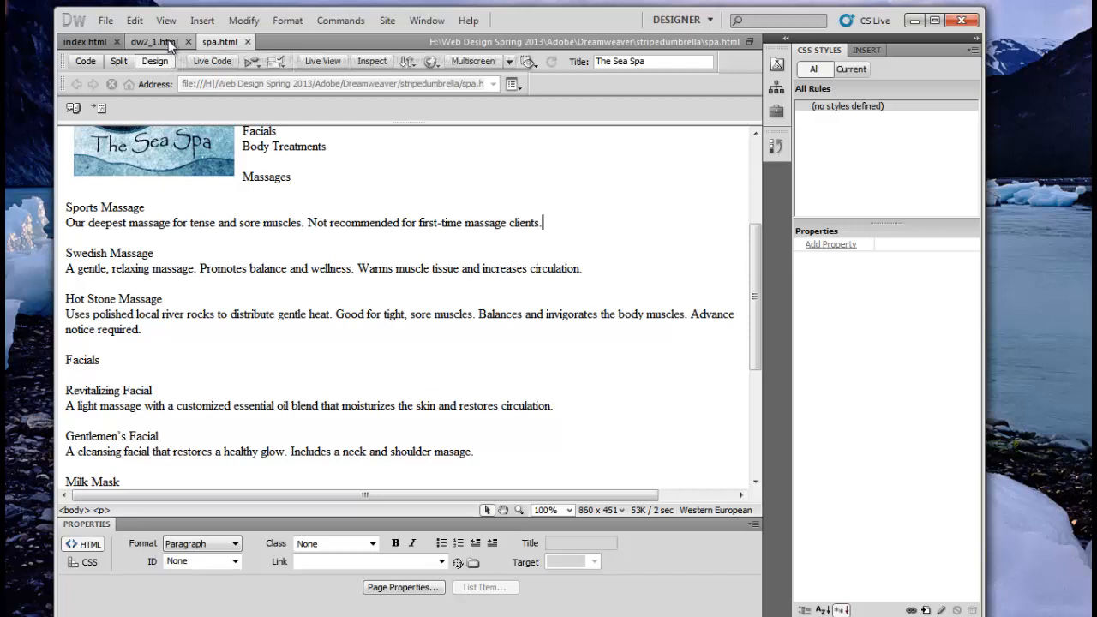
Step: Close dw2_1.html, return to the top of spa.html, and show the Insert panel's categories
click(168, 41)
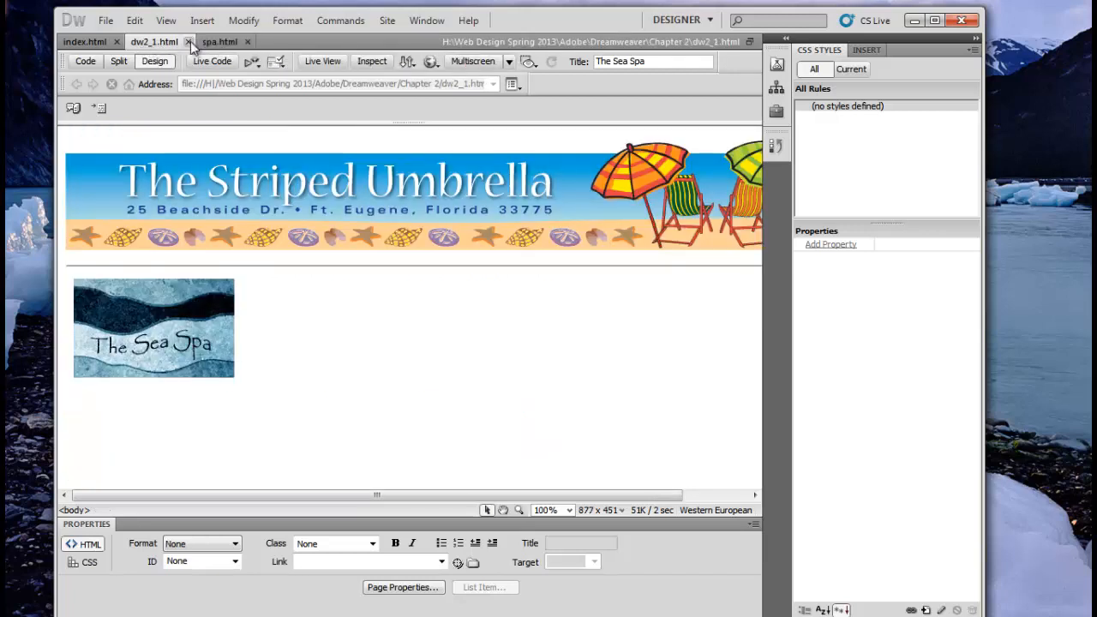
click(187, 42)
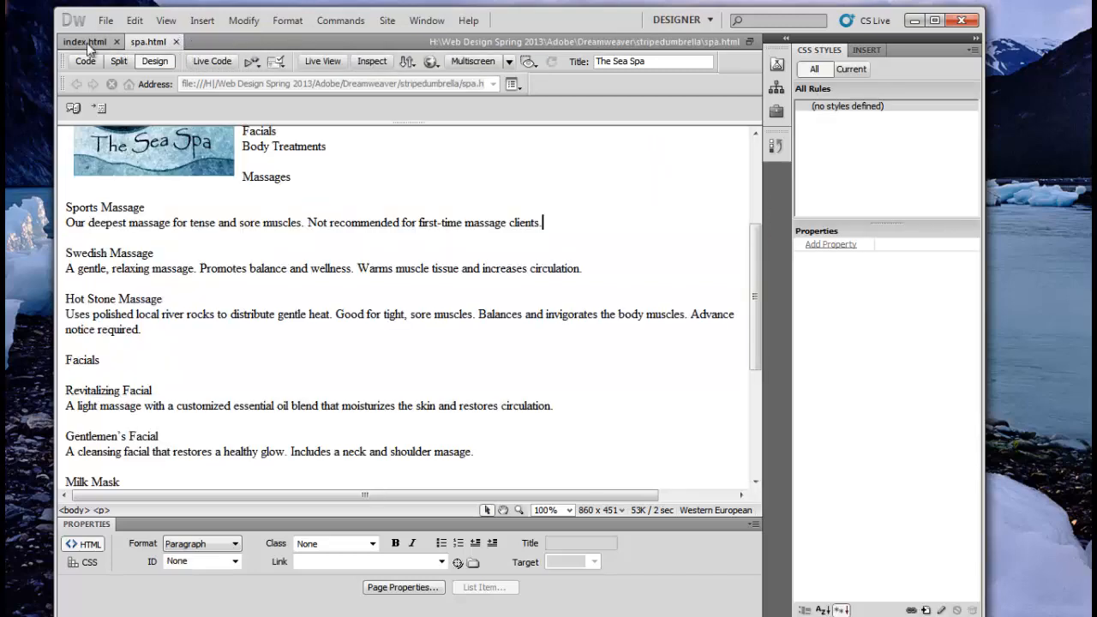
click(89, 42)
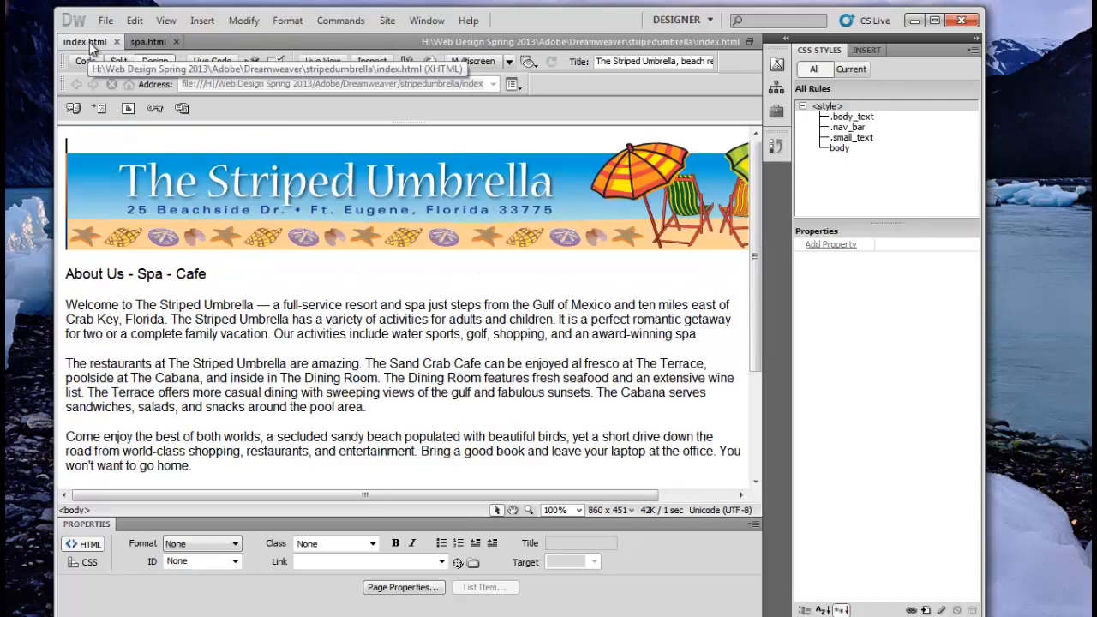
click(149, 42)
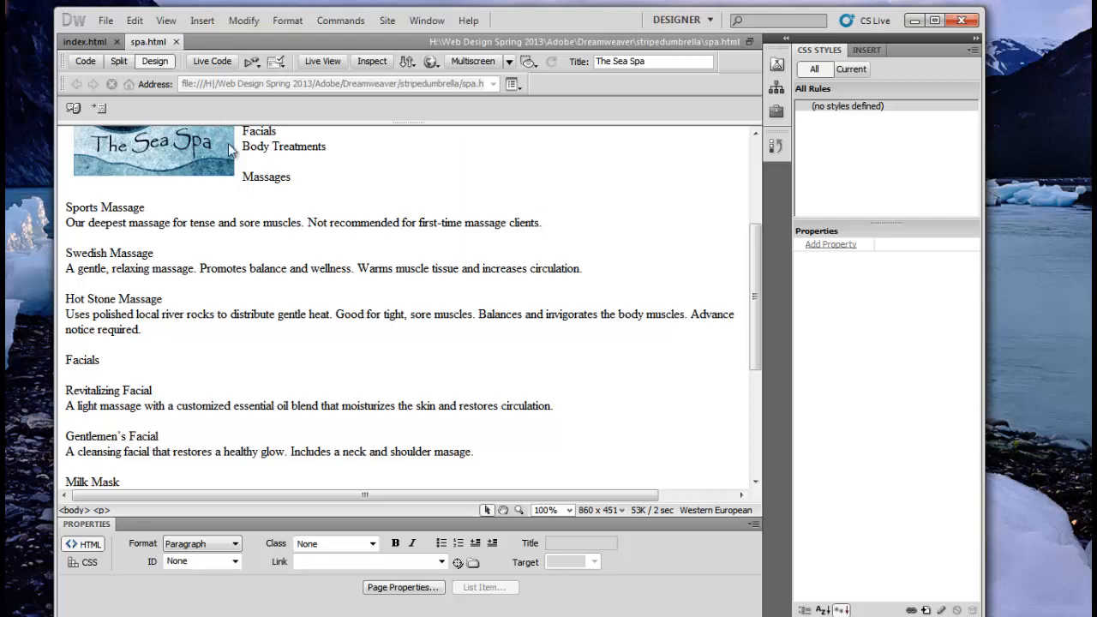
scroll(178, 262, up, 5)
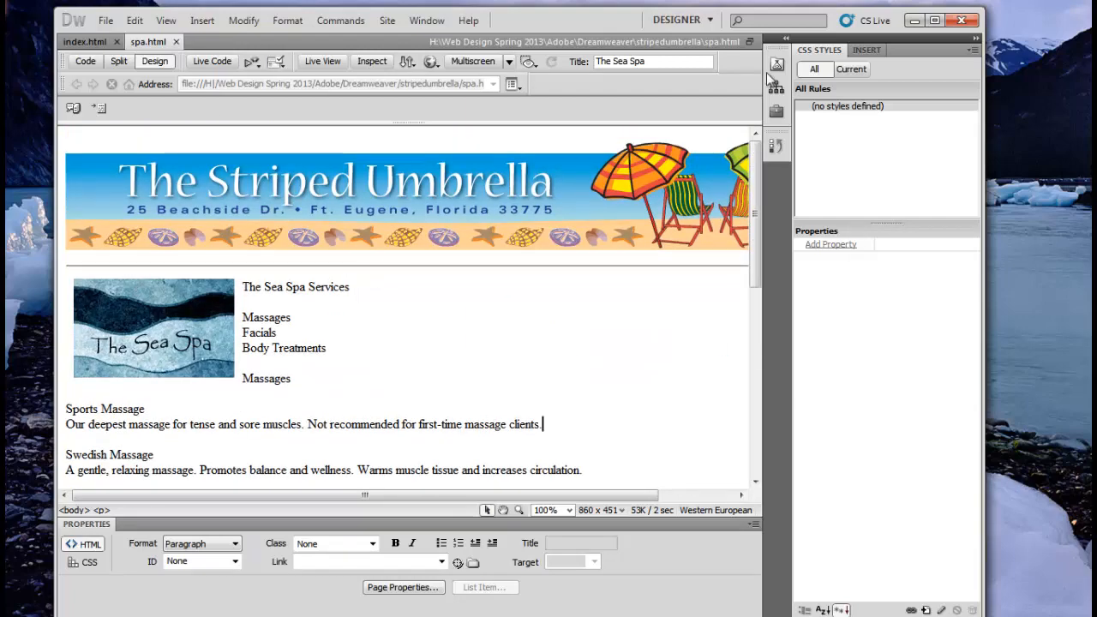
click(870, 49)
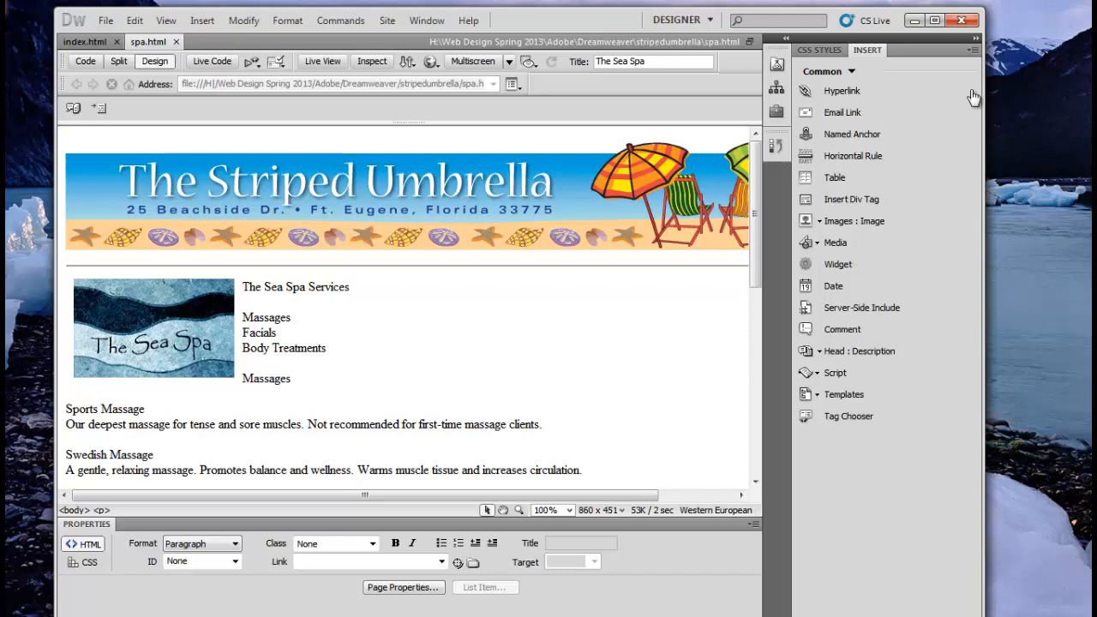
click(854, 72)
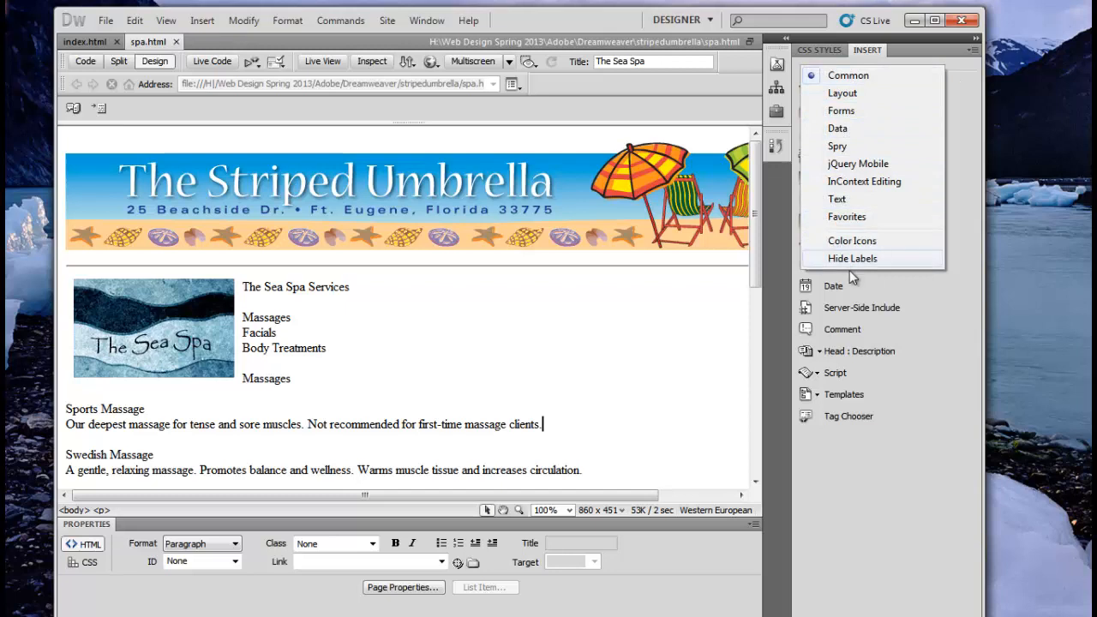
Step: Keep the Common insert category and select the line 'The Sea Spa Services'
click(842, 76)
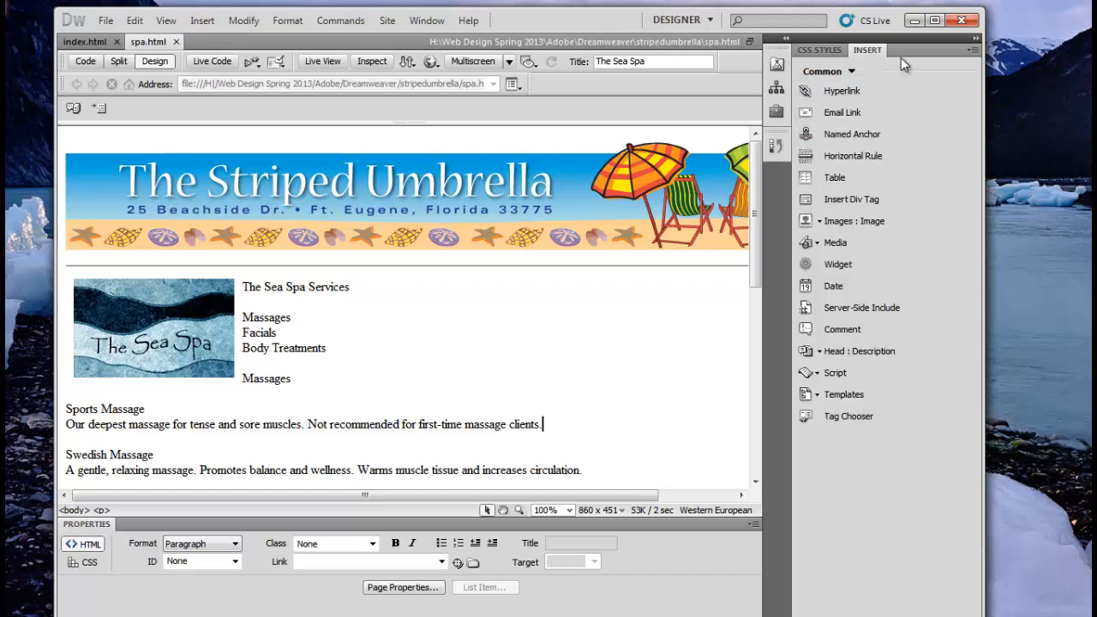
click(463, 287)
drag(351, 287, 242, 291)
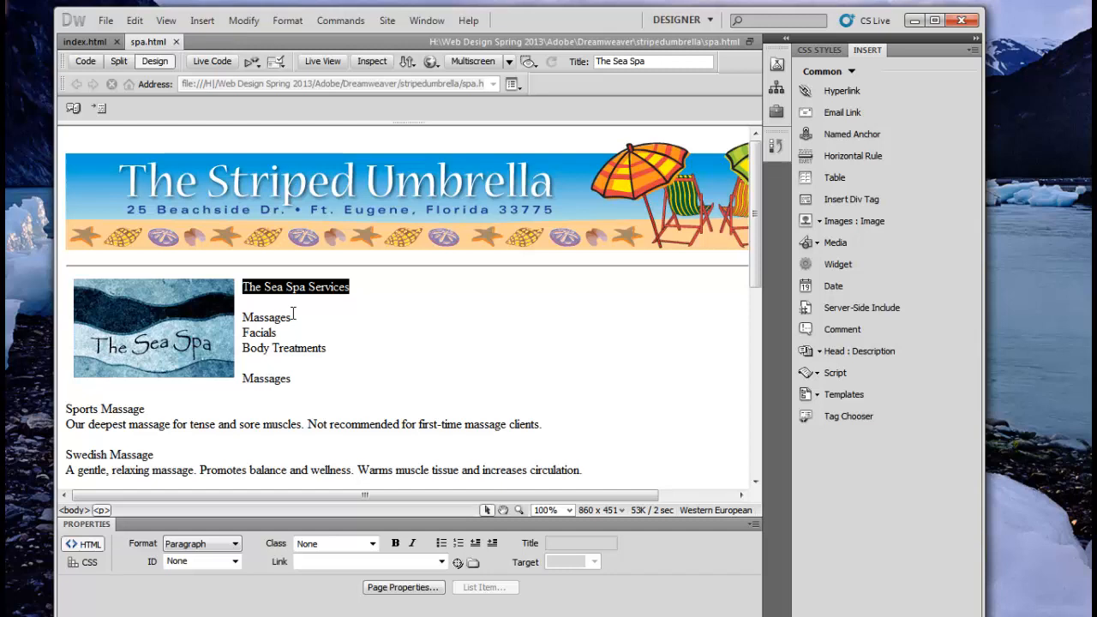
Step: Format The Sea Spa Services as Heading 2 and Massages, Facials, Body Treatments as Heading 4
click(237, 550)
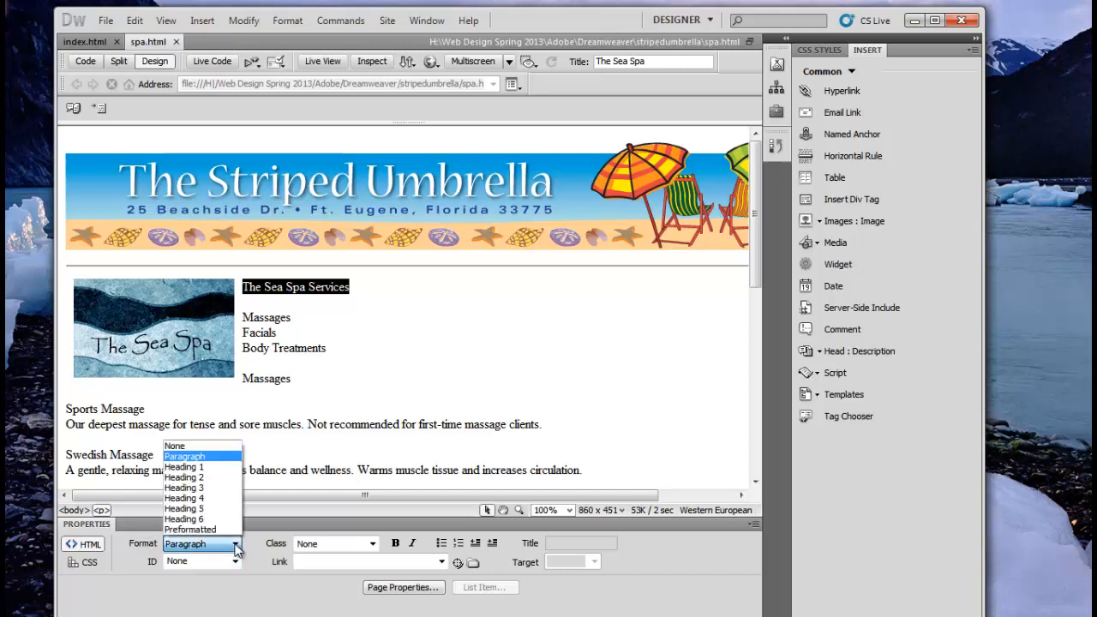
click(219, 481)
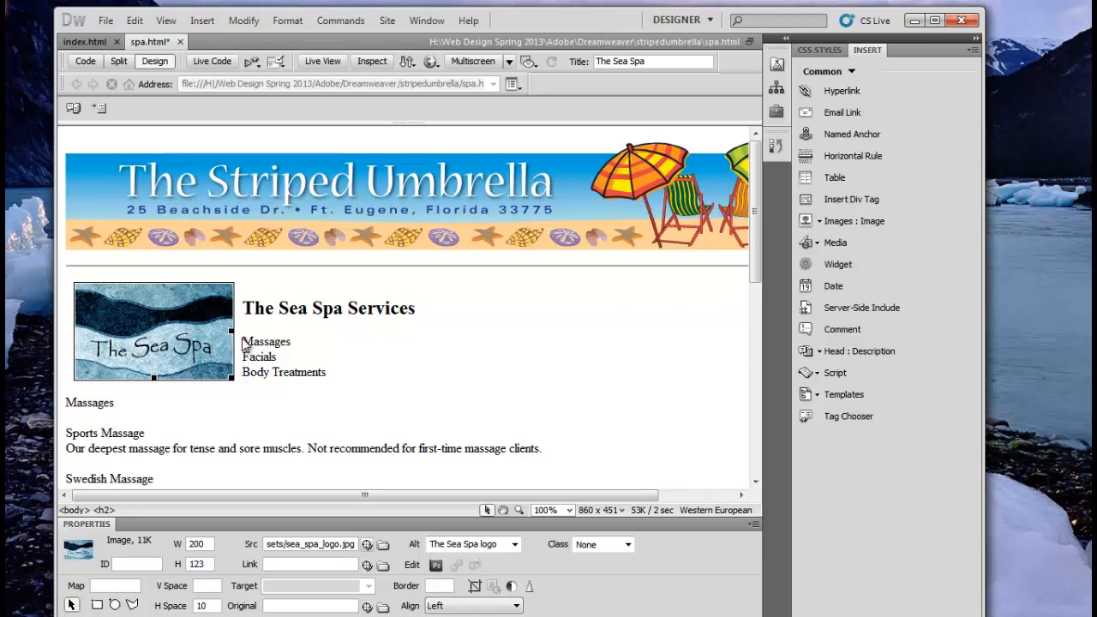
drag(243, 340, 331, 373)
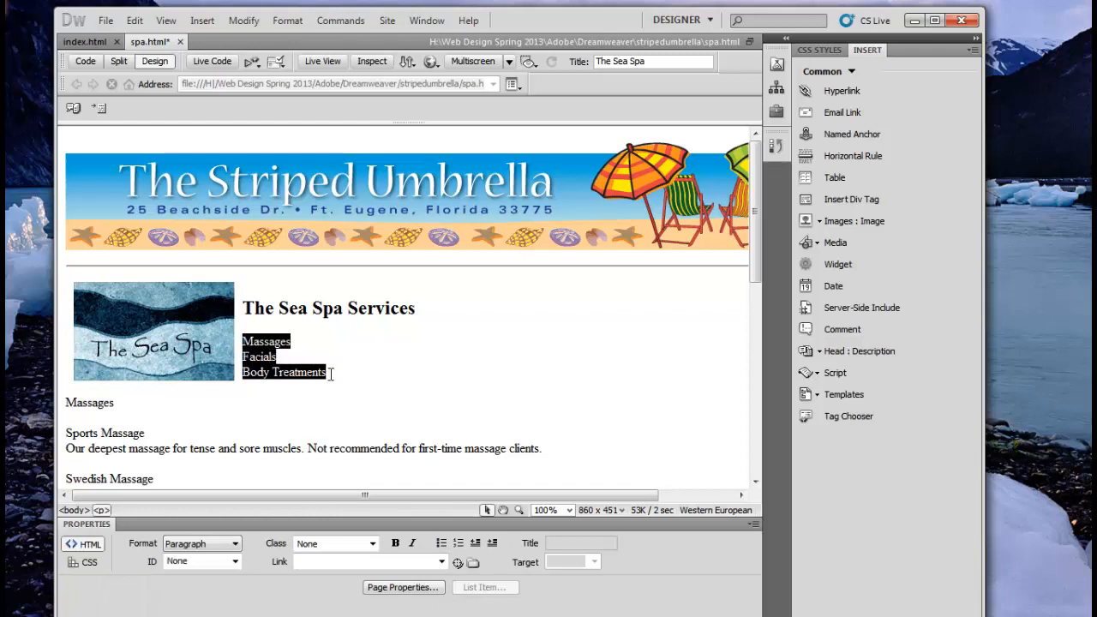
click(235, 544)
click(221, 498)
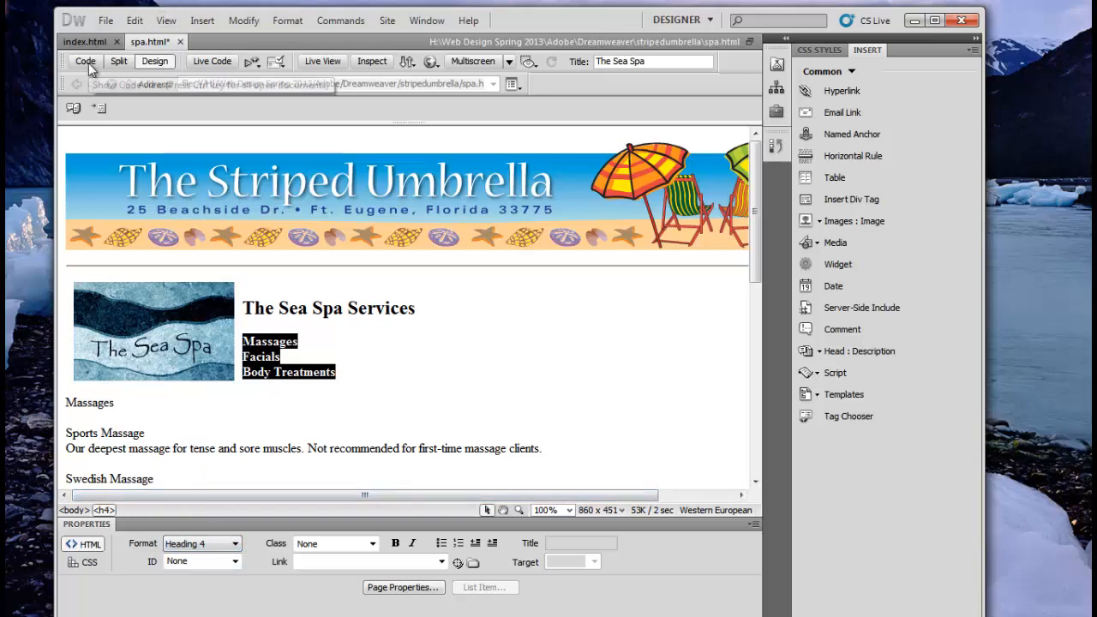
click(116, 61)
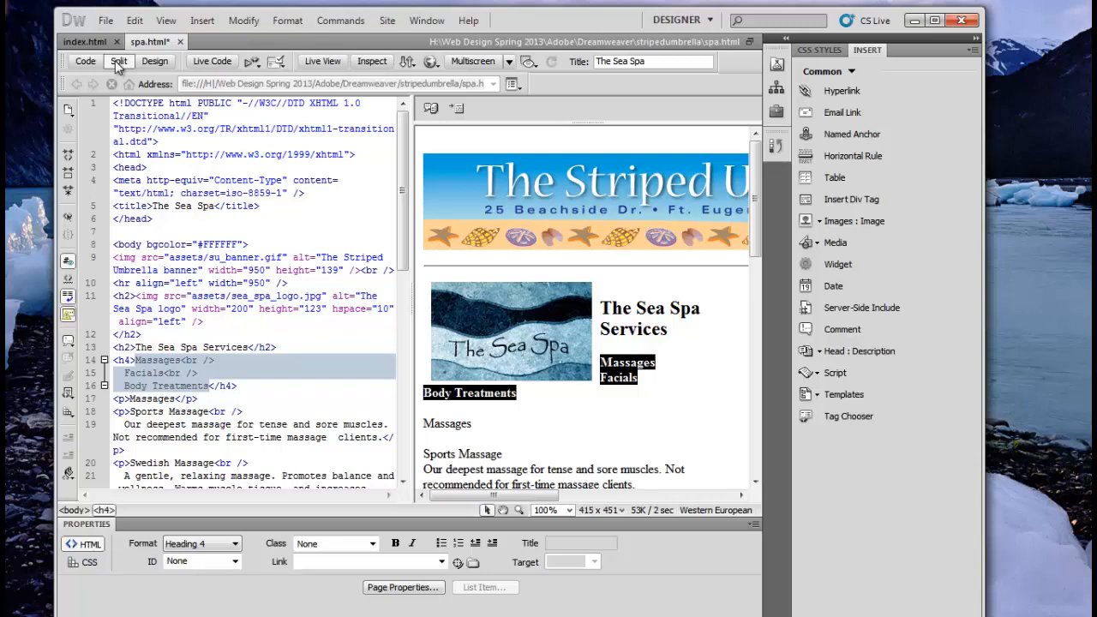
click(156, 61)
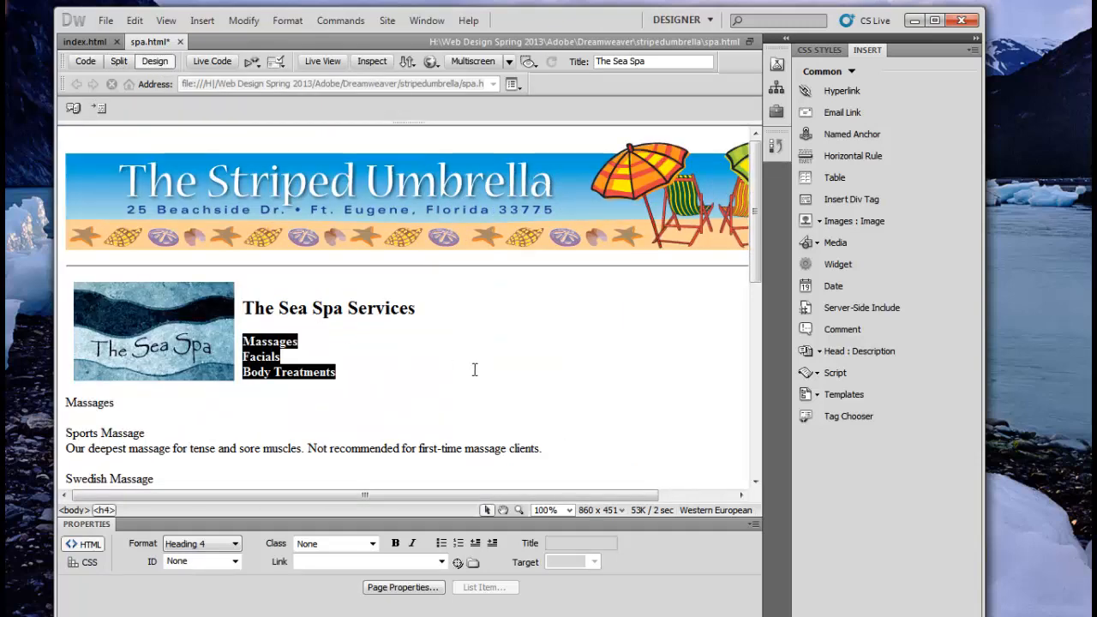
click(474, 370)
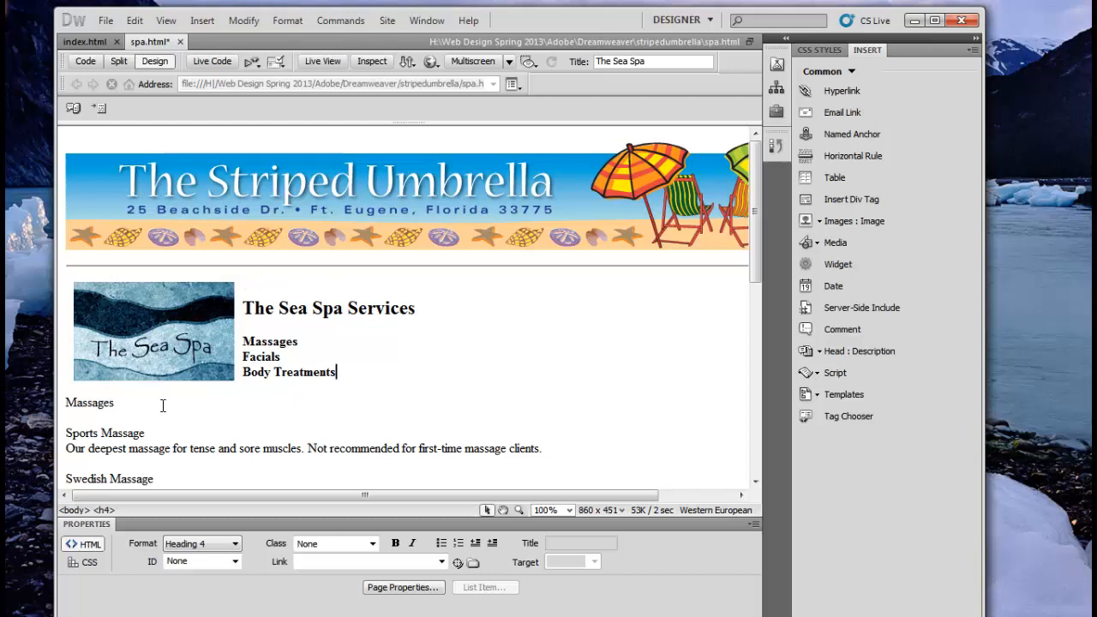
Step: Run Check Spelling on spa.html, replacing 'masage' with the suggested 'massage'
click(437, 356)
scroll(462, 388, down, 8)
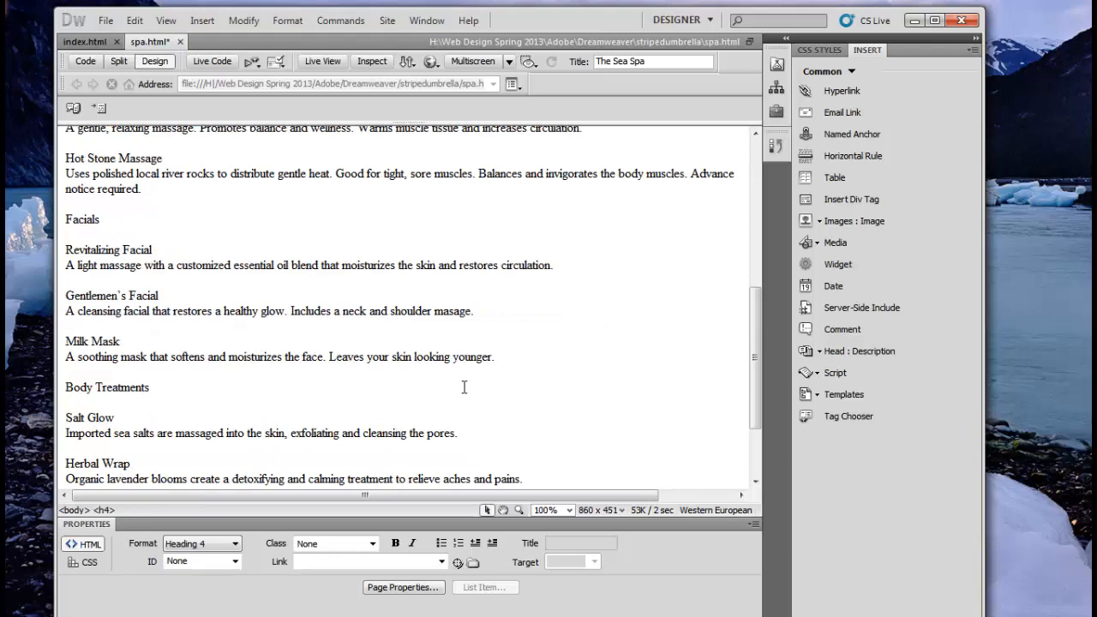
scroll(472, 371, up, 3)
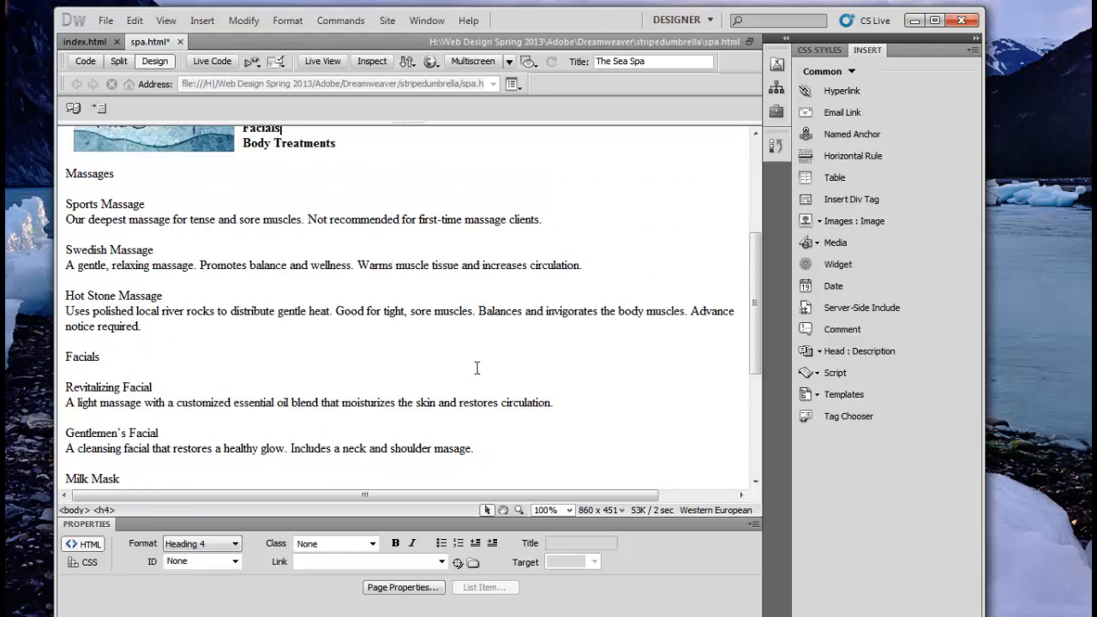
click(347, 23)
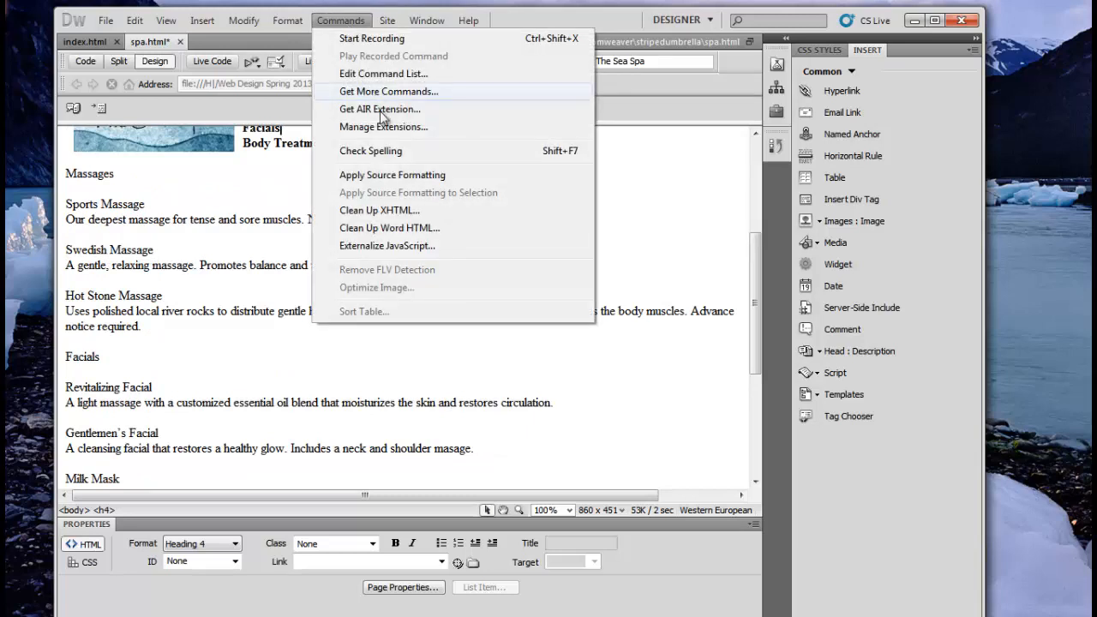
click(375, 154)
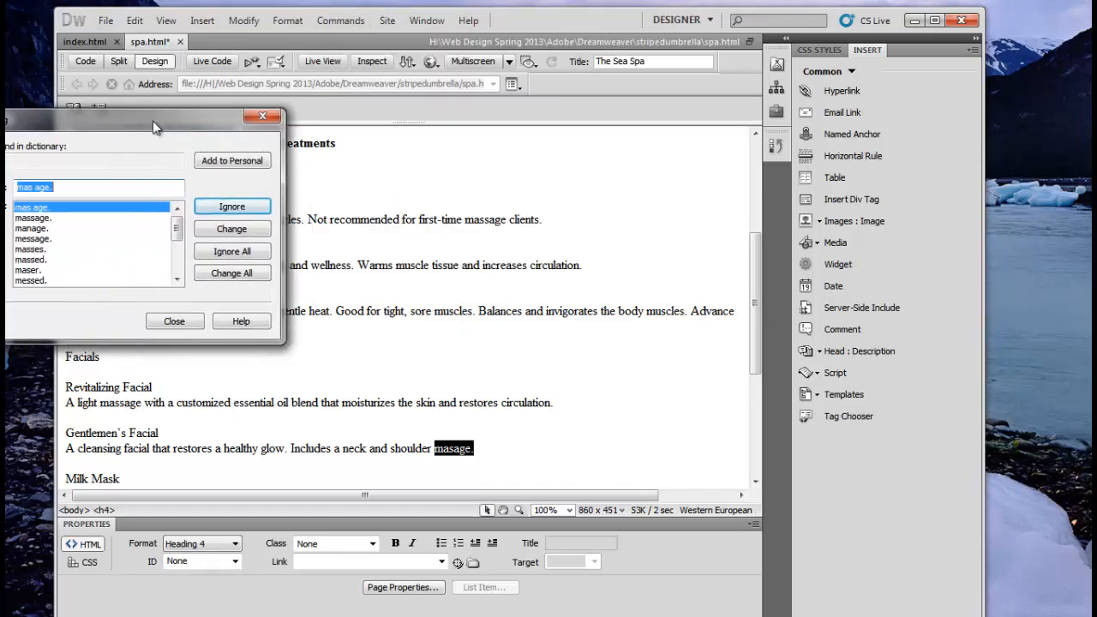
drag(153, 121, 209, 123)
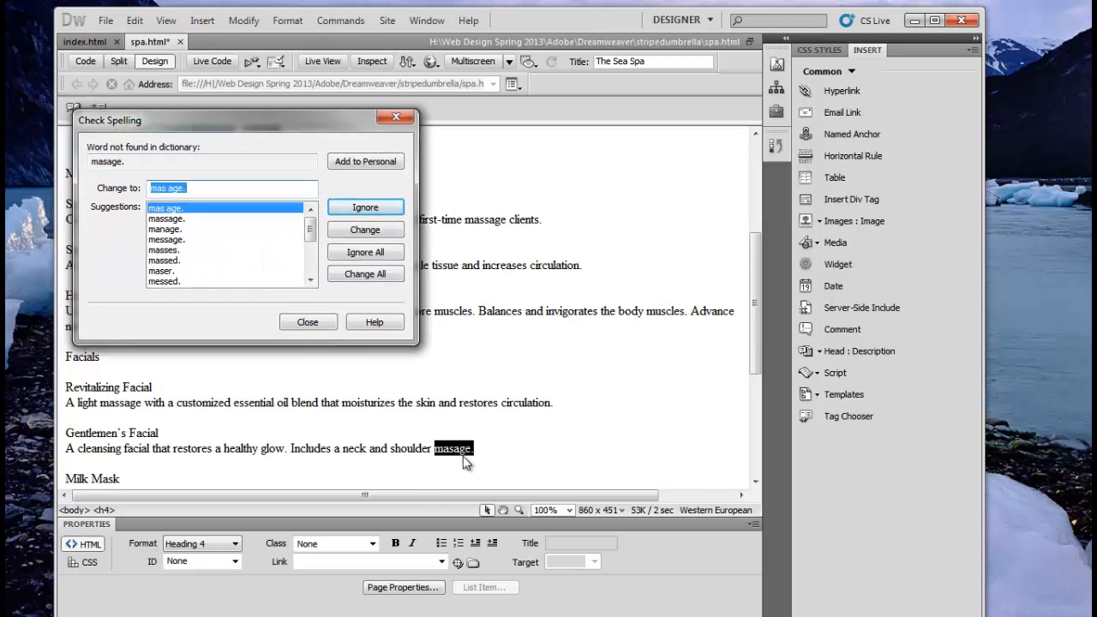
click(165, 219)
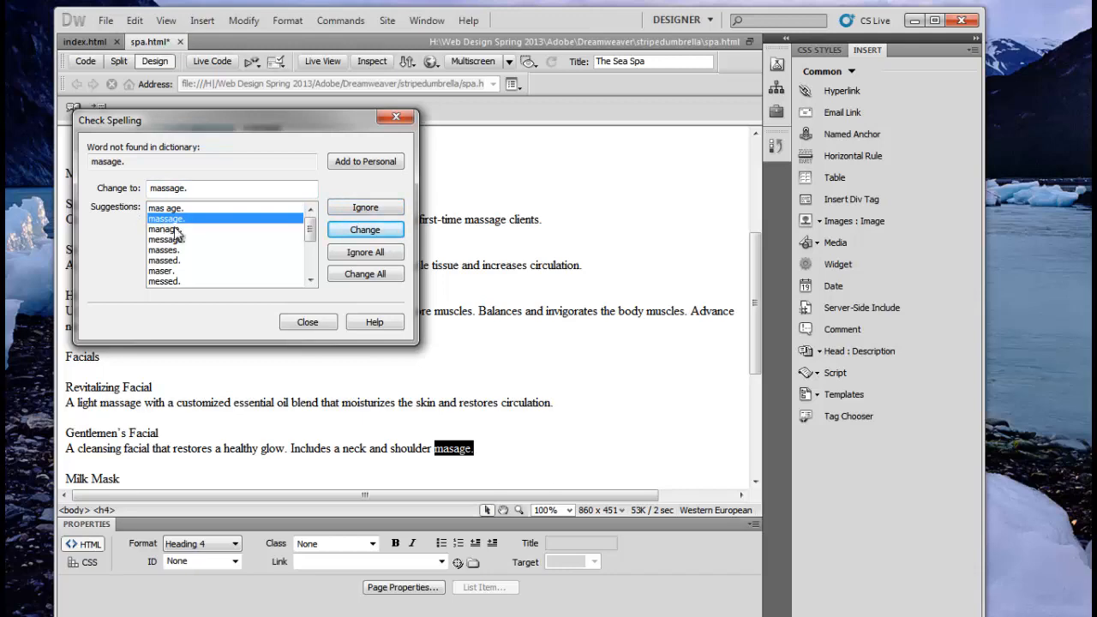
click(365, 230)
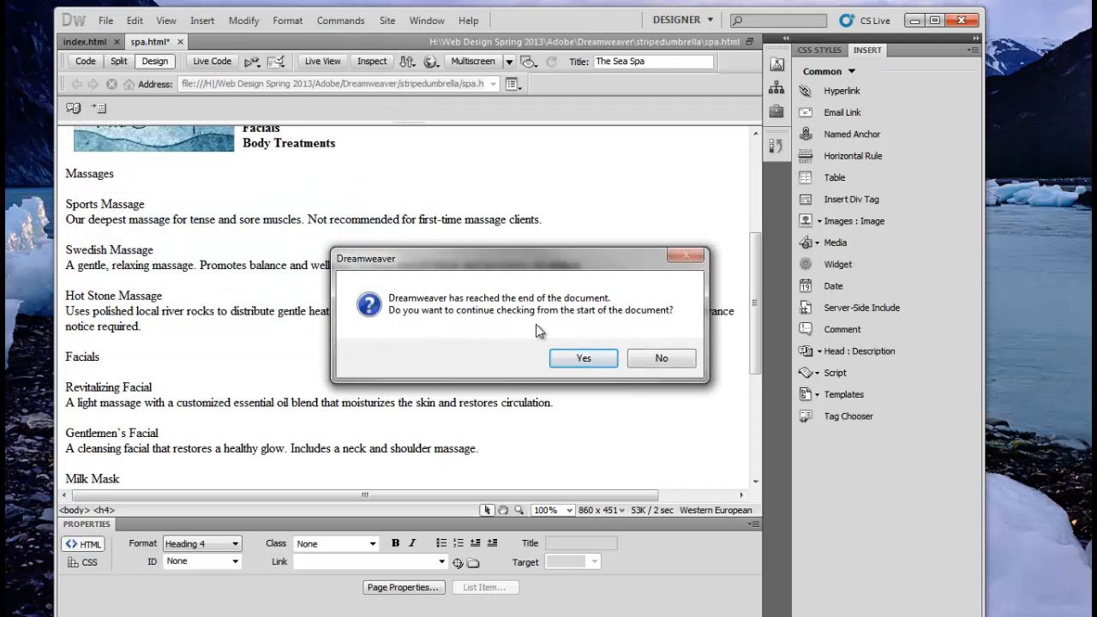
click(592, 361)
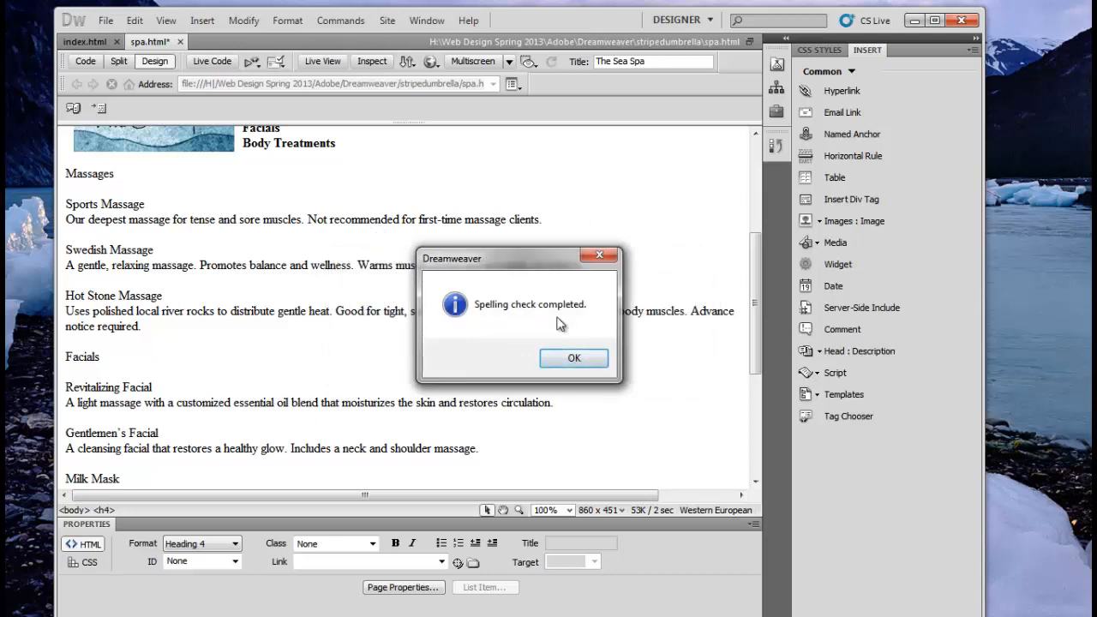
click(574, 360)
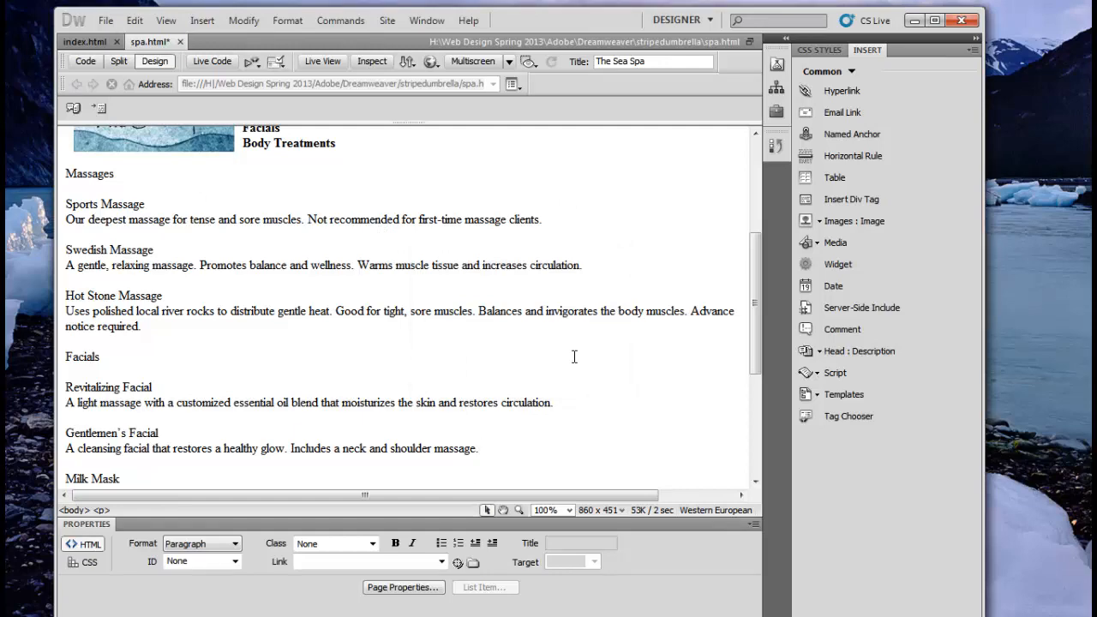
Step: Save spa.html with the Sea Spa Services heading and the corrected spelling
scroll(574, 356, up, 4)
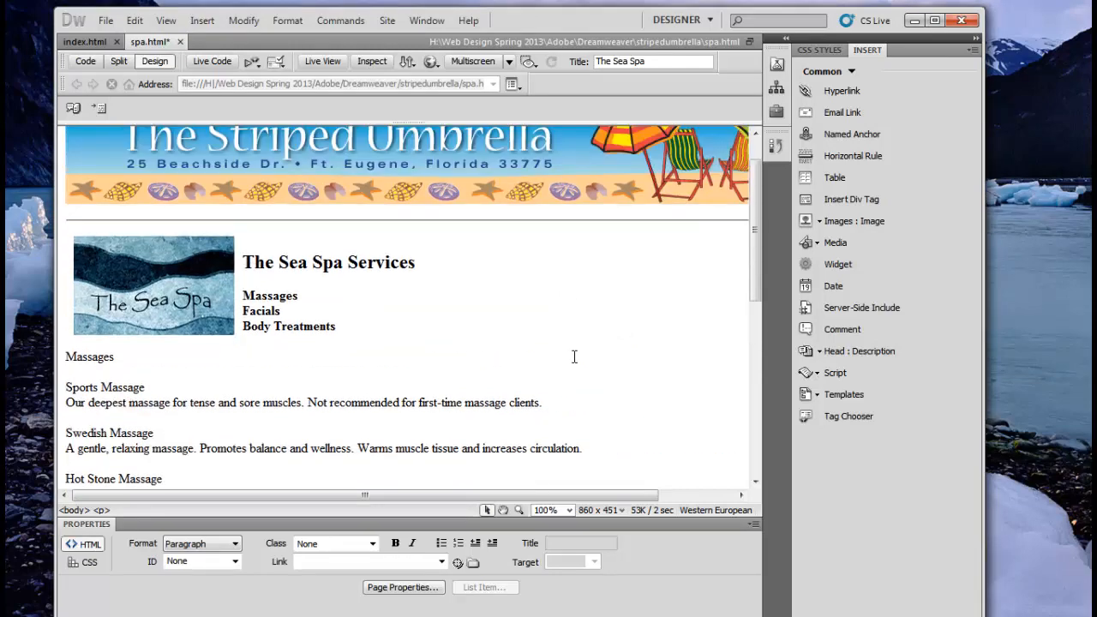
click(258, 236)
click(104, 22)
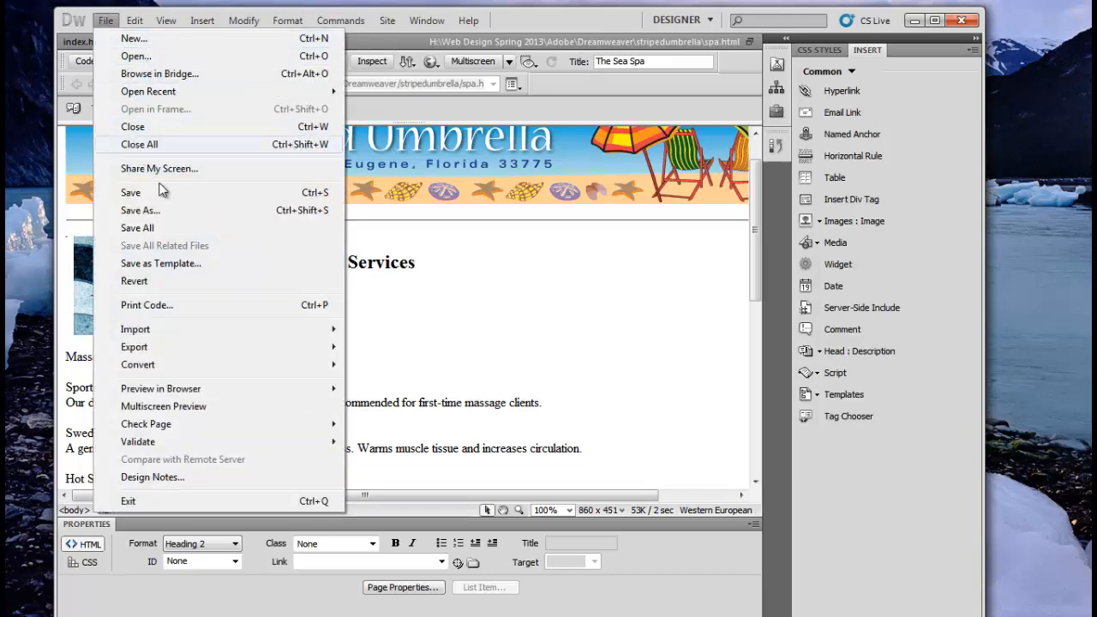
click(159, 196)
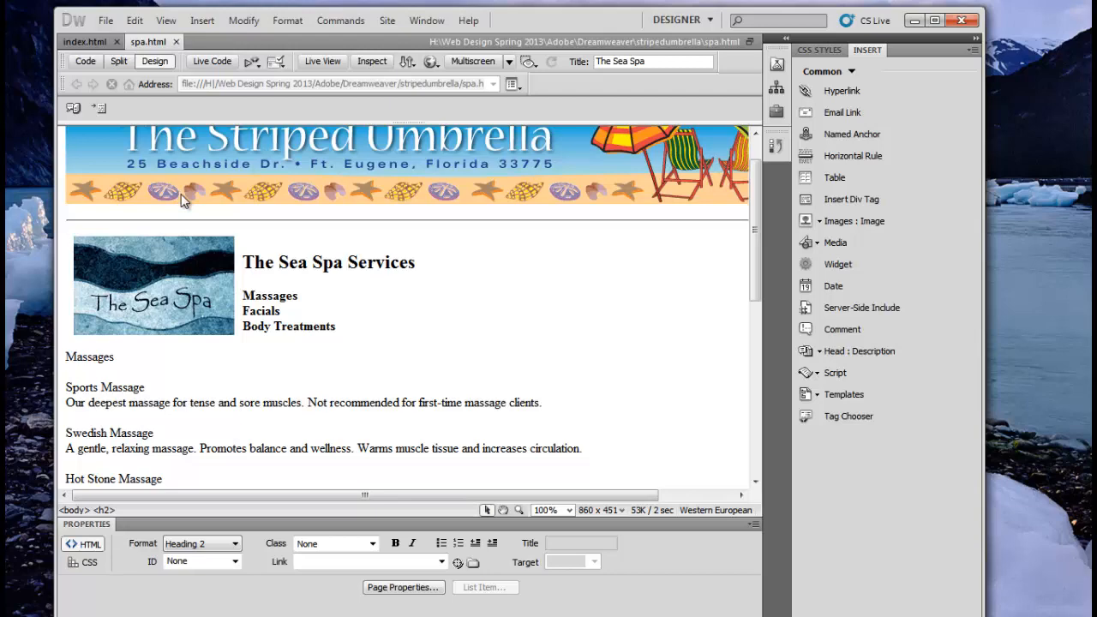
Step: Switch to index.html and place the caret just before About Us in the nav bar
click(84, 41)
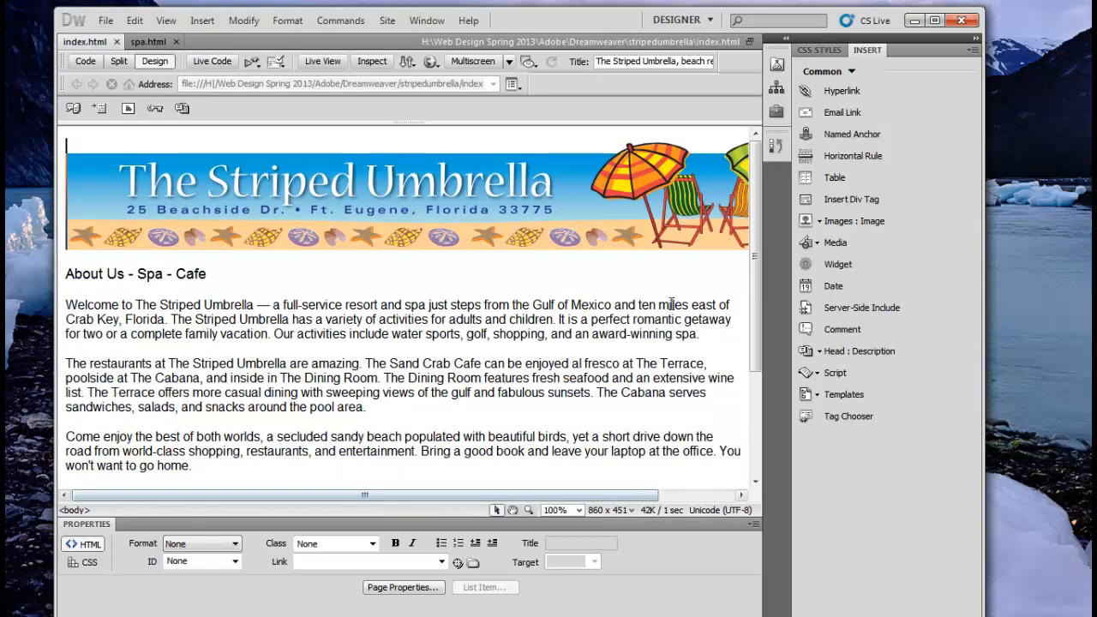
drag(513, 492, 312, 508)
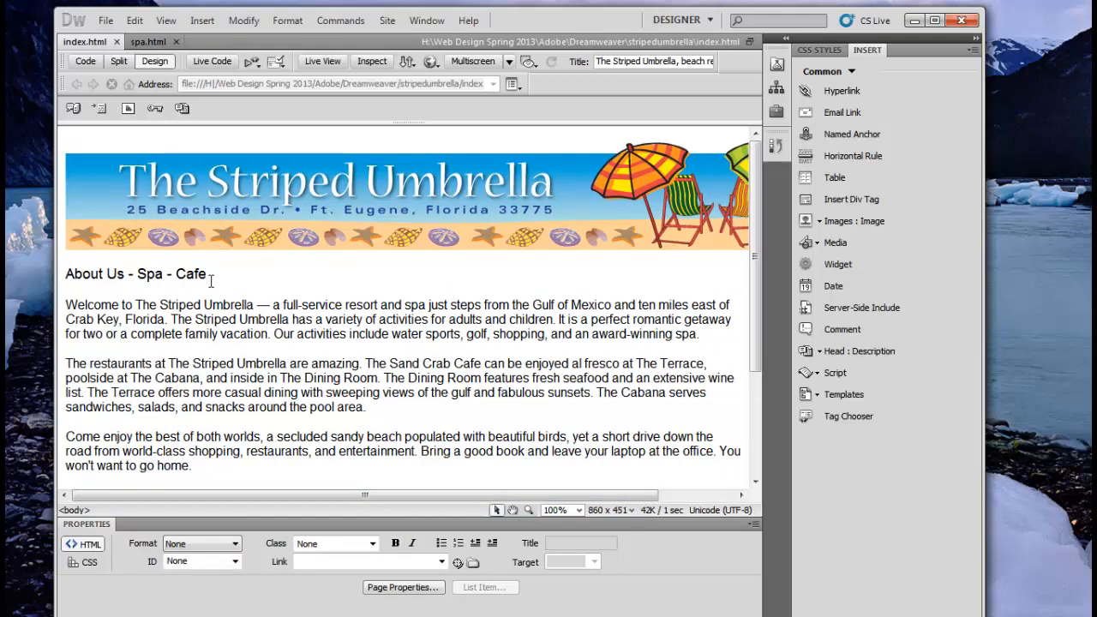
click(67, 273)
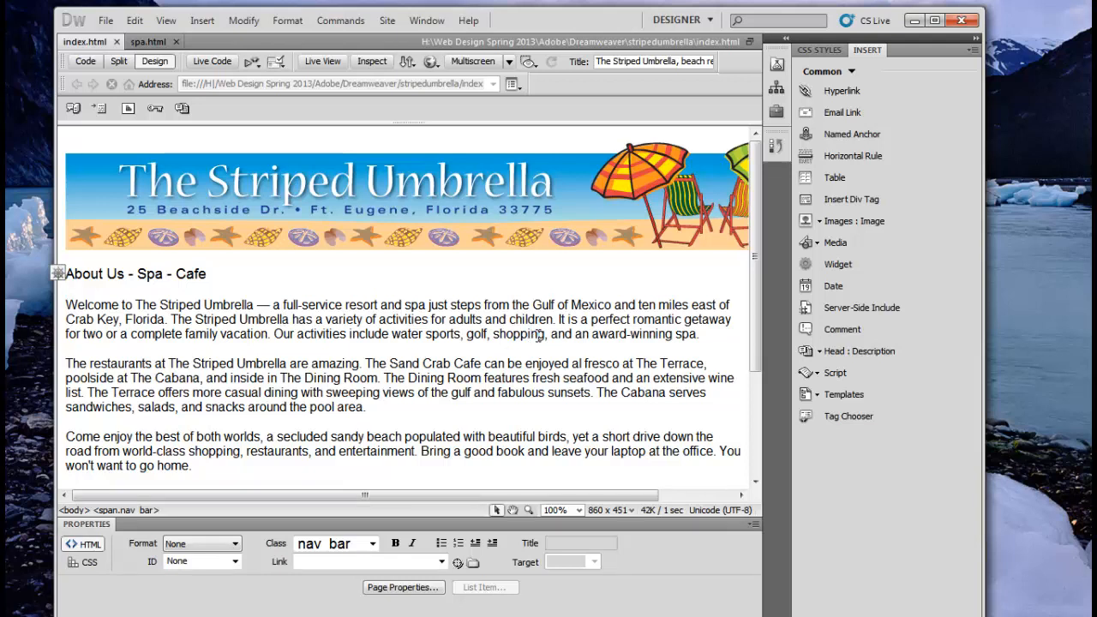
Step: Add 'Home -' before About Us in the nav bar, then place the caret before the Welcome paragraph
text(Home)
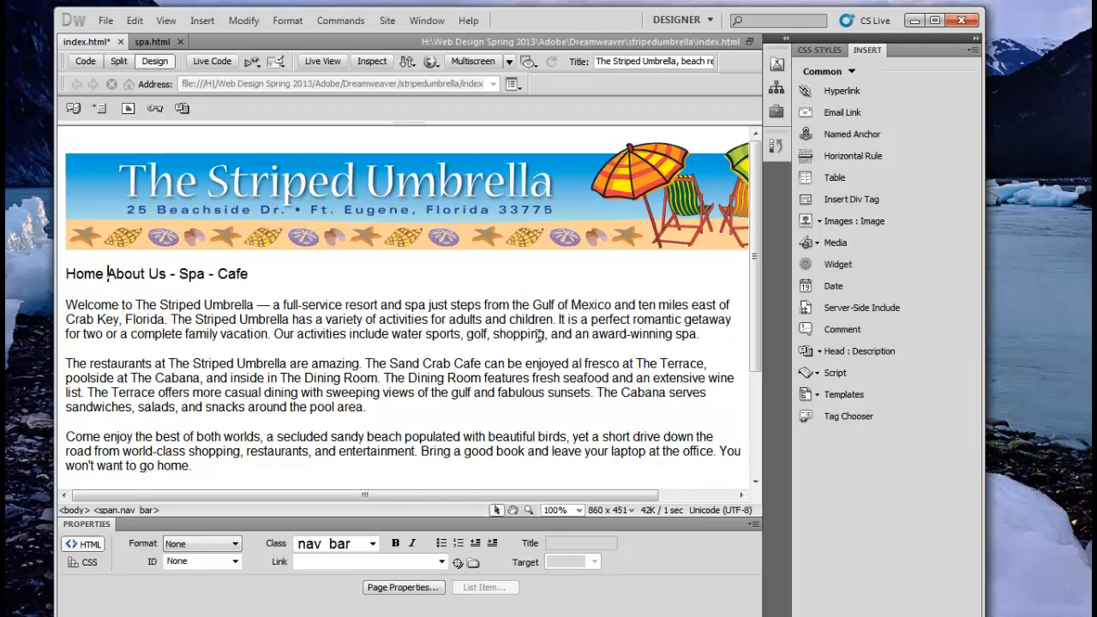
text( -)
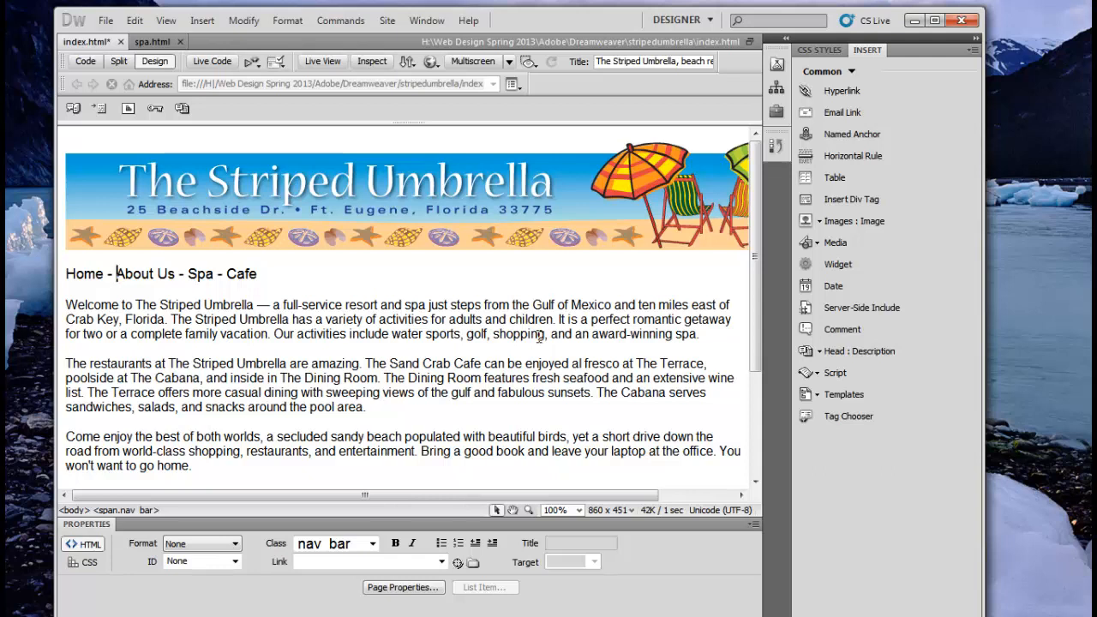
click(266, 276)
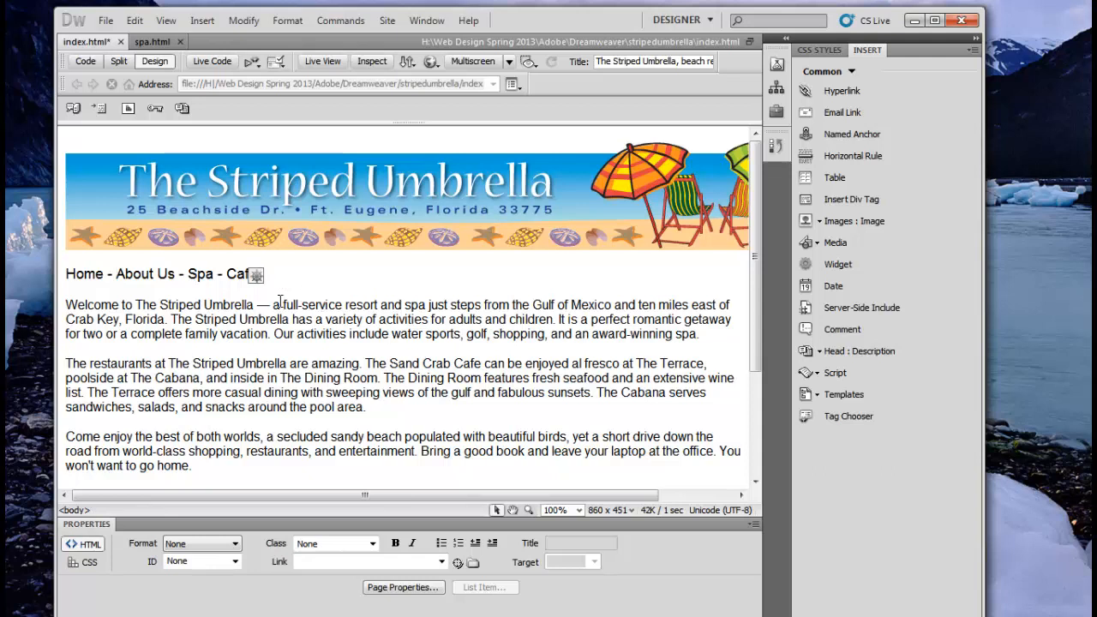
click(69, 305)
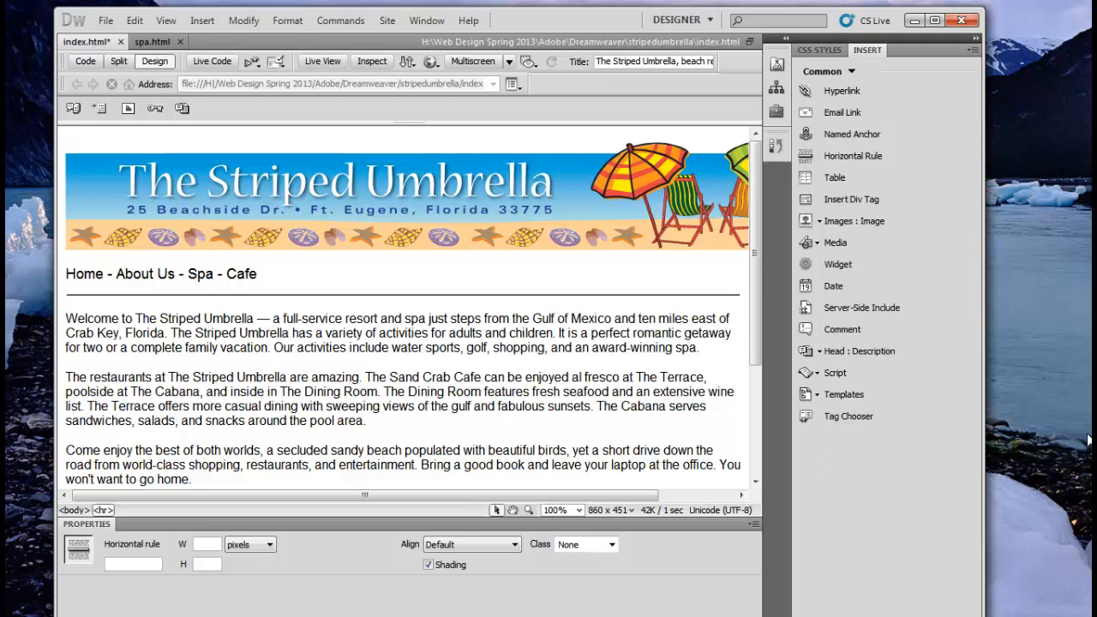
Step: Select the word Home, then expand and widen the Files and History panel group
click(426, 20)
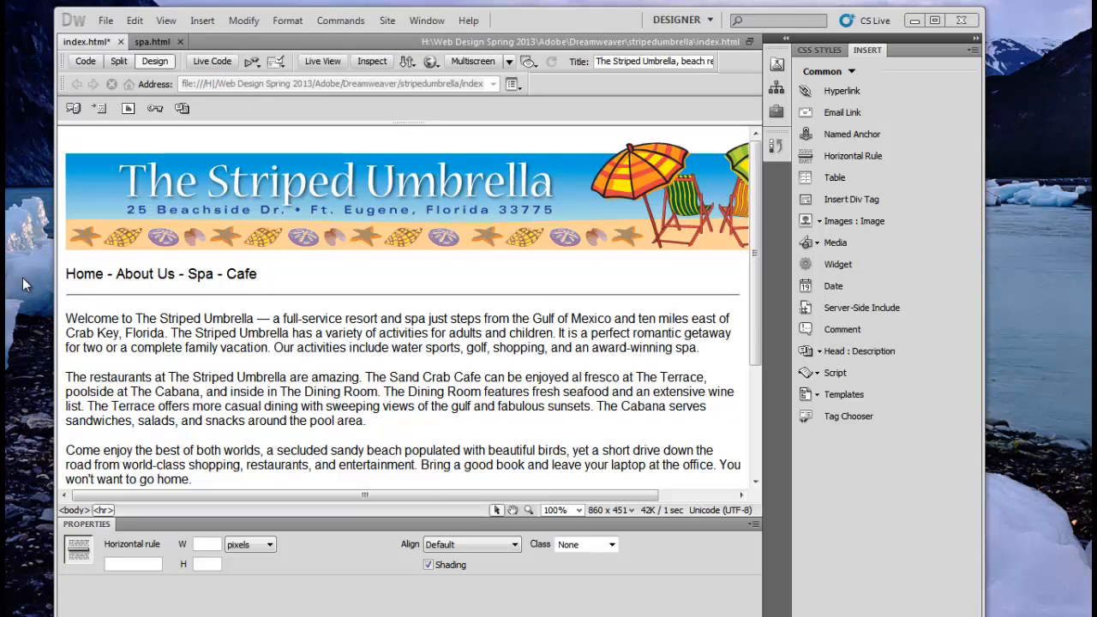
click(106, 274)
drag(106, 273, 64, 274)
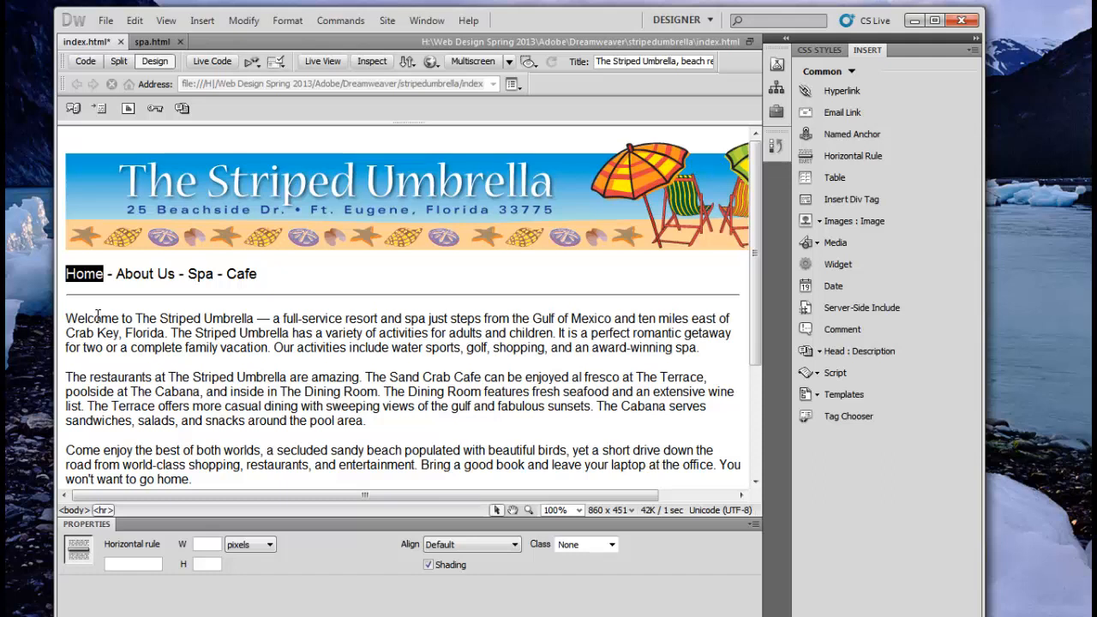
click(786, 38)
drag(792, 160, 895, 159)
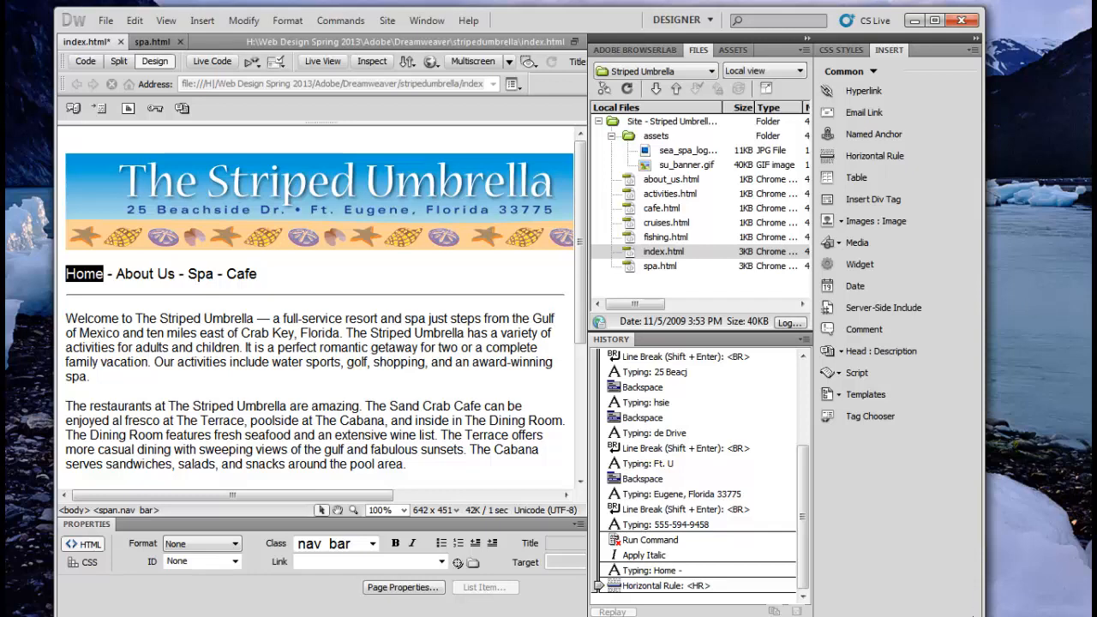
Step: Link the selected word Home to index.html using Browse for File in Properties
click(472, 564)
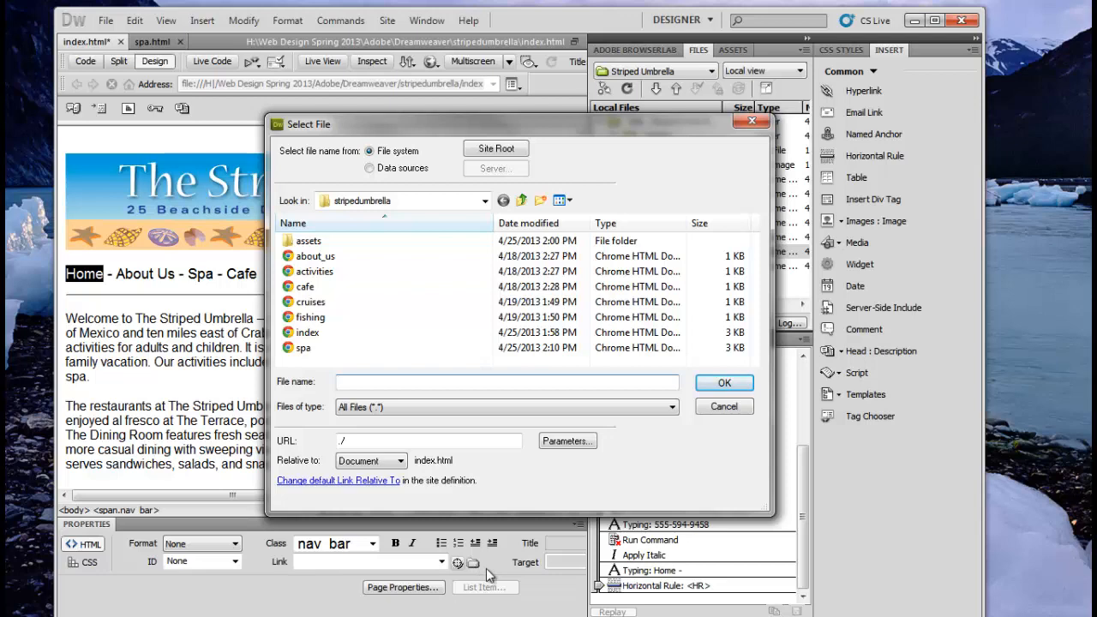
click(306, 340)
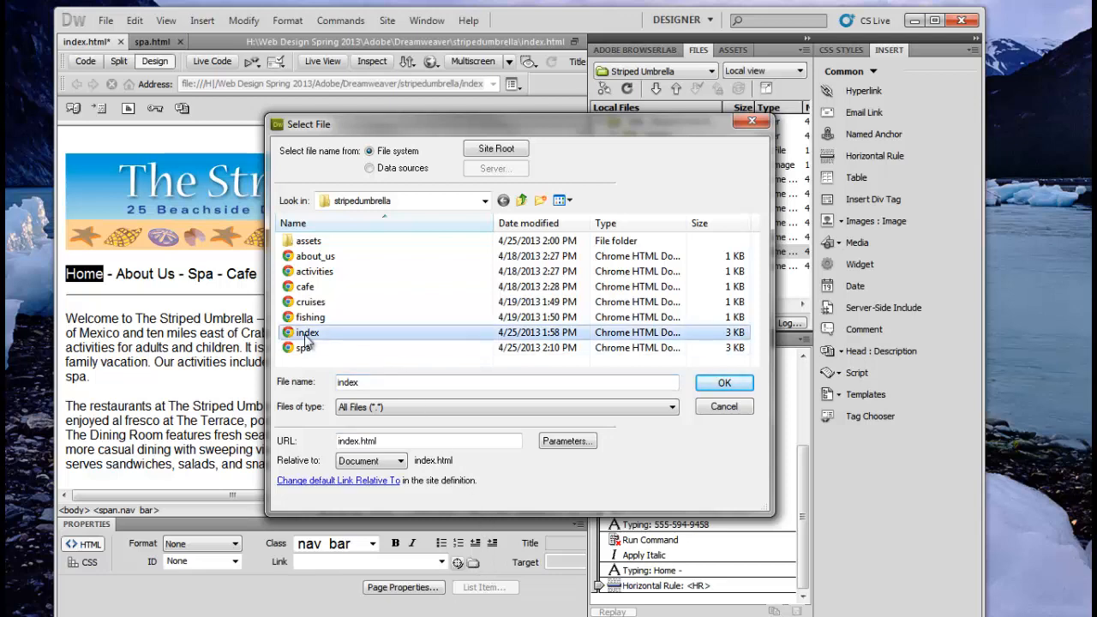
click(725, 384)
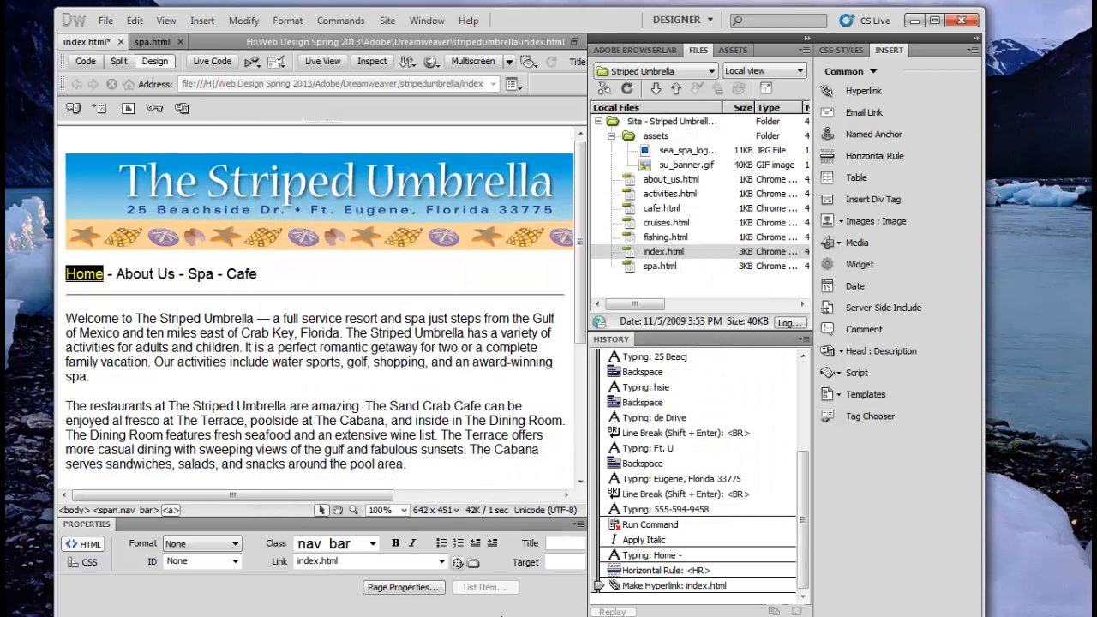
click(206, 276)
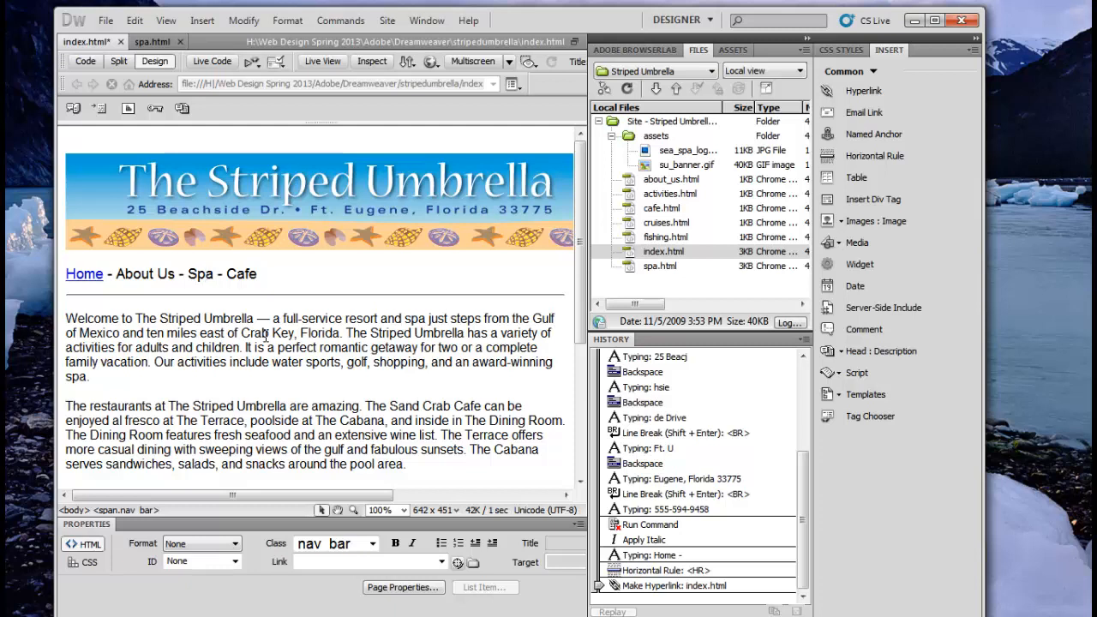
key(ctrl+z)
drag(250, 375, 243, 346)
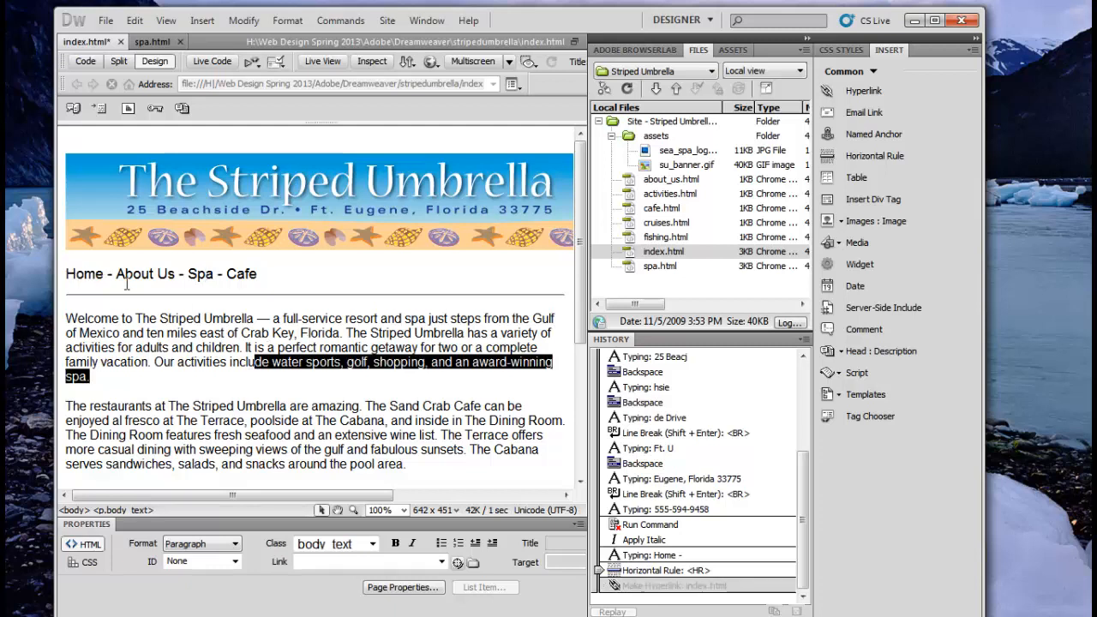
drag(105, 275, 61, 274)
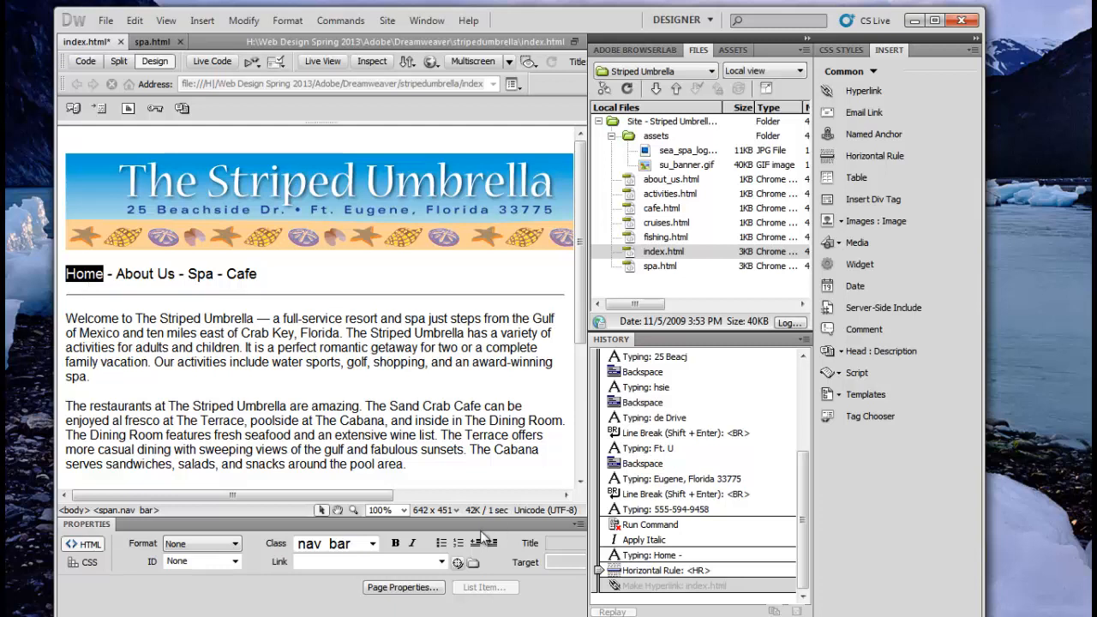
drag(457, 562, 653, 257)
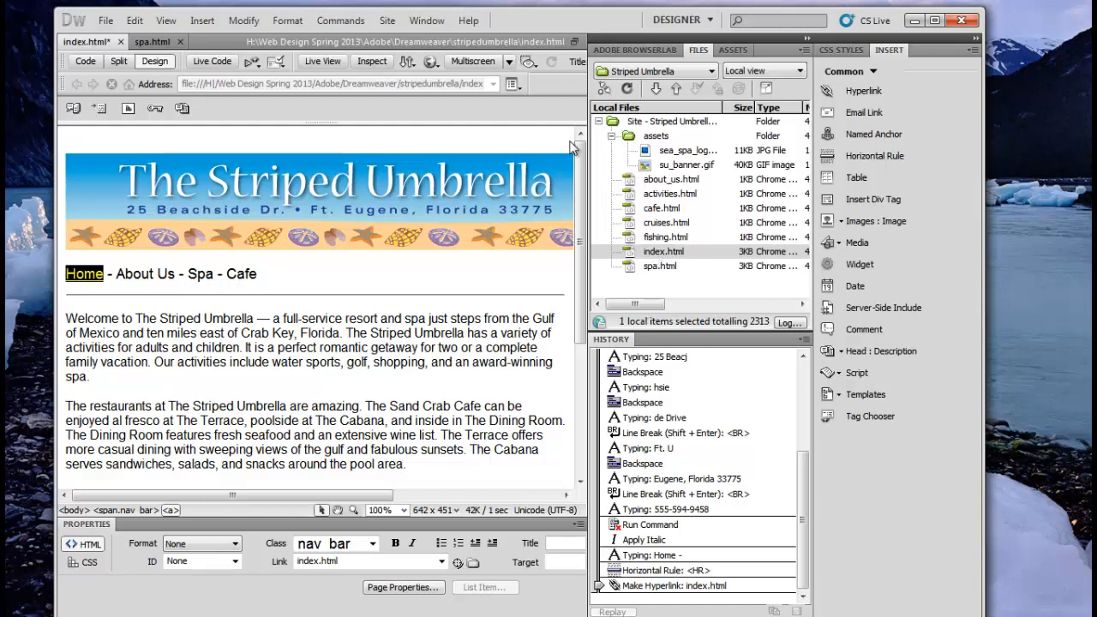
click(228, 274)
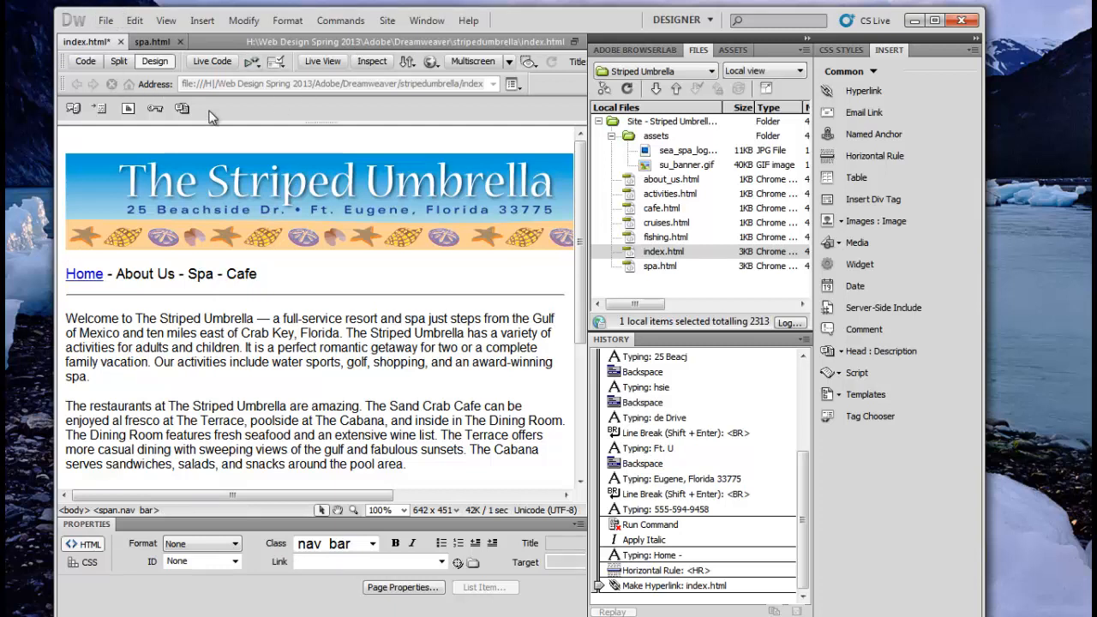
Step: Point-to-File link About Us to about_us.html, Spa to spa.html, and Cafe to cafe.html
drag(175, 274, 119, 281)
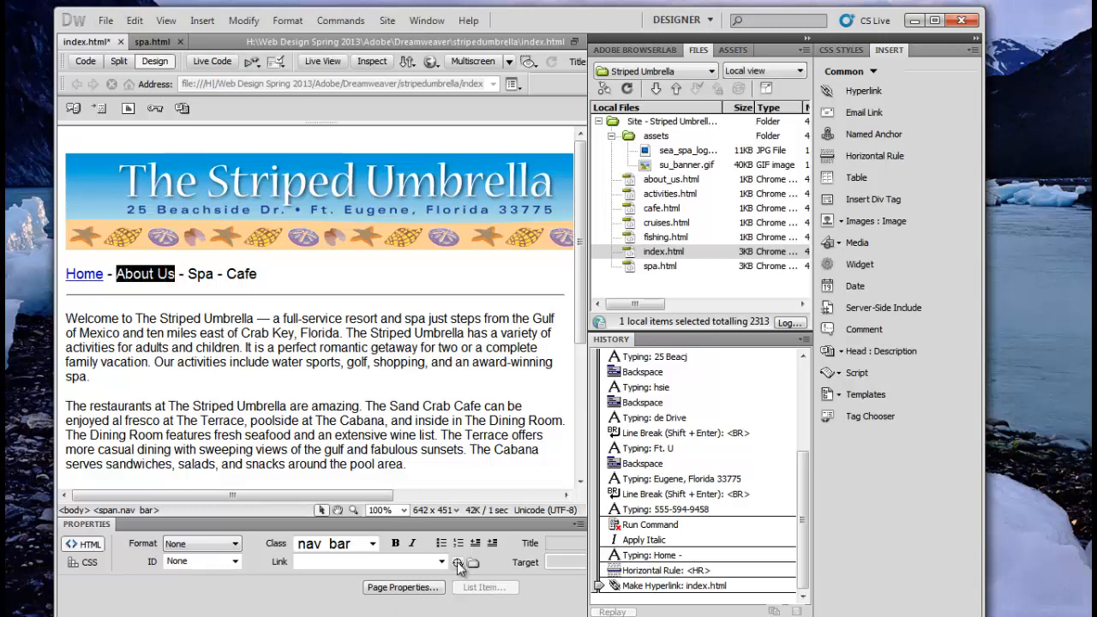
drag(457, 561, 673, 185)
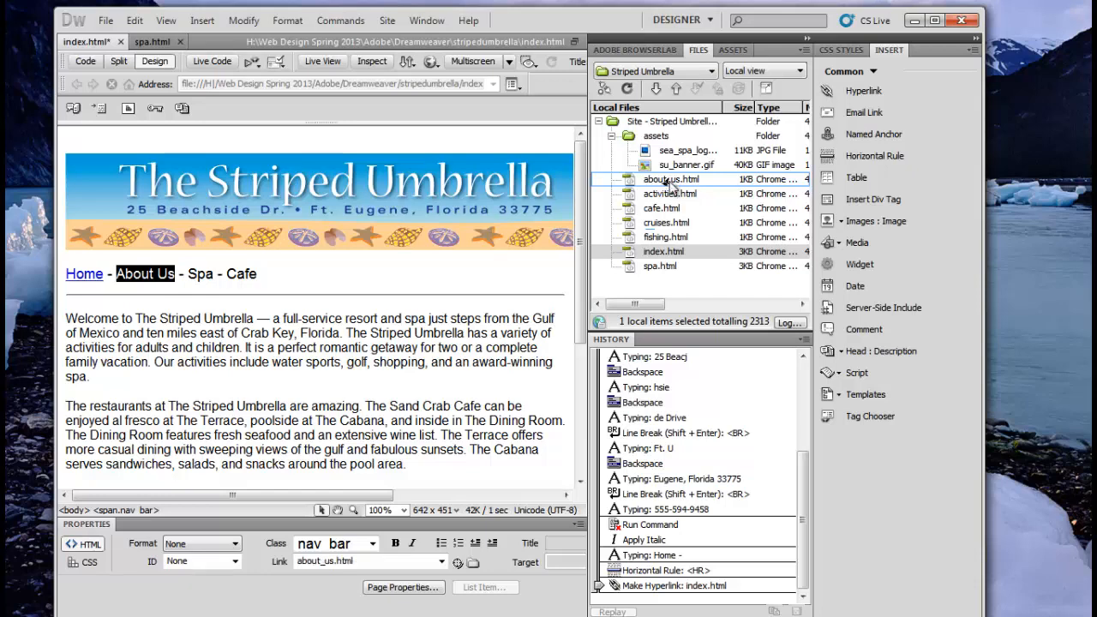
click(209, 274)
drag(211, 273, 188, 273)
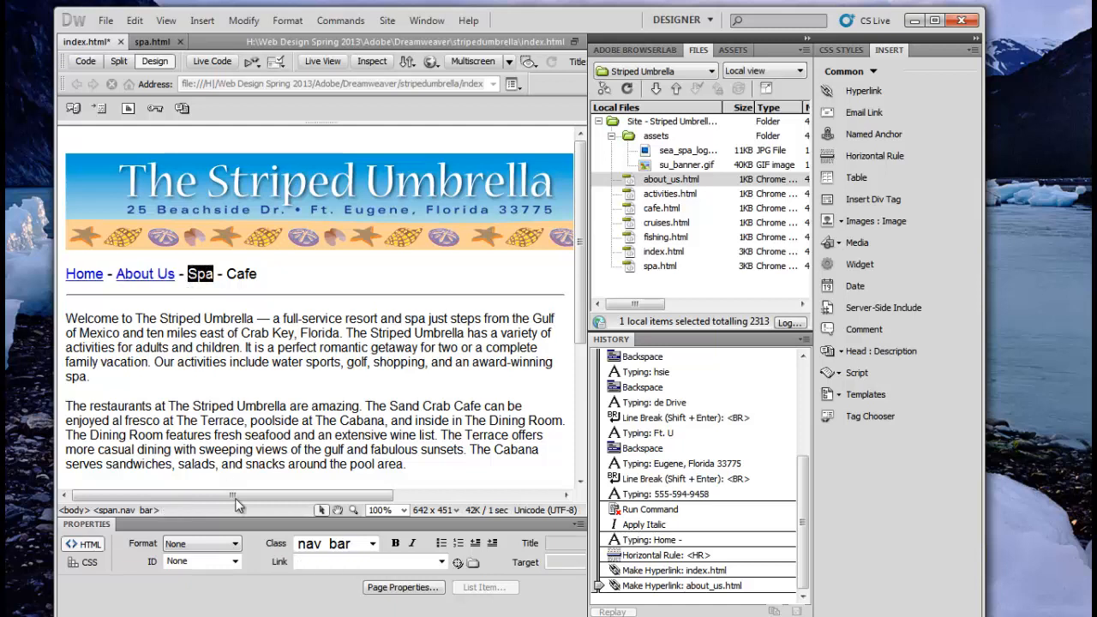
drag(458, 563, 472, 526)
drag(623, 281, 647, 271)
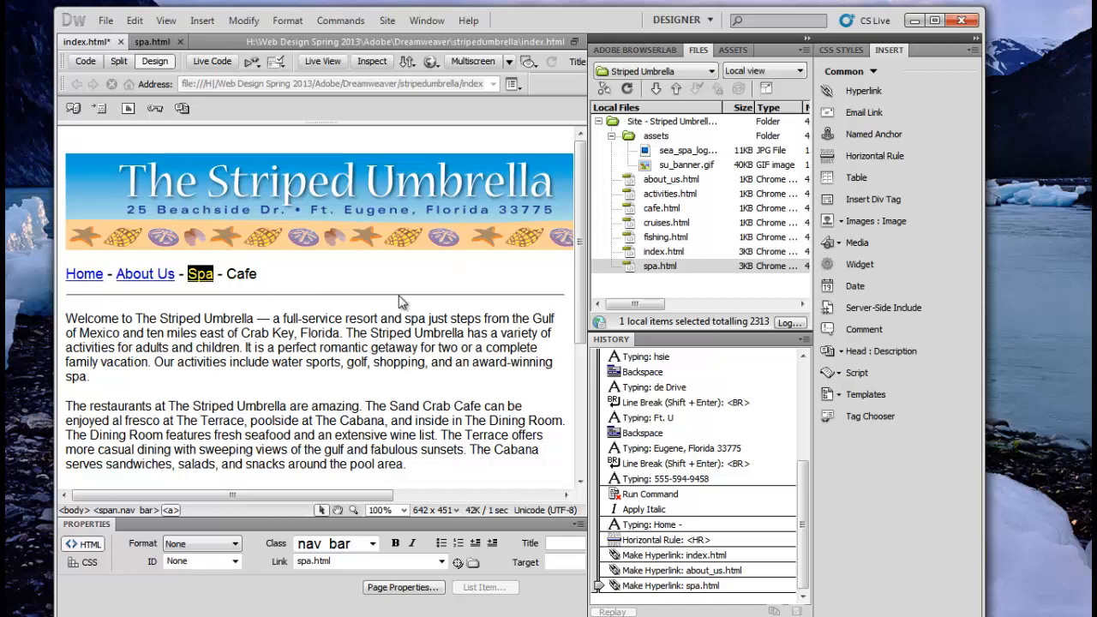
drag(256, 275, 226, 274)
drag(457, 564, 654, 210)
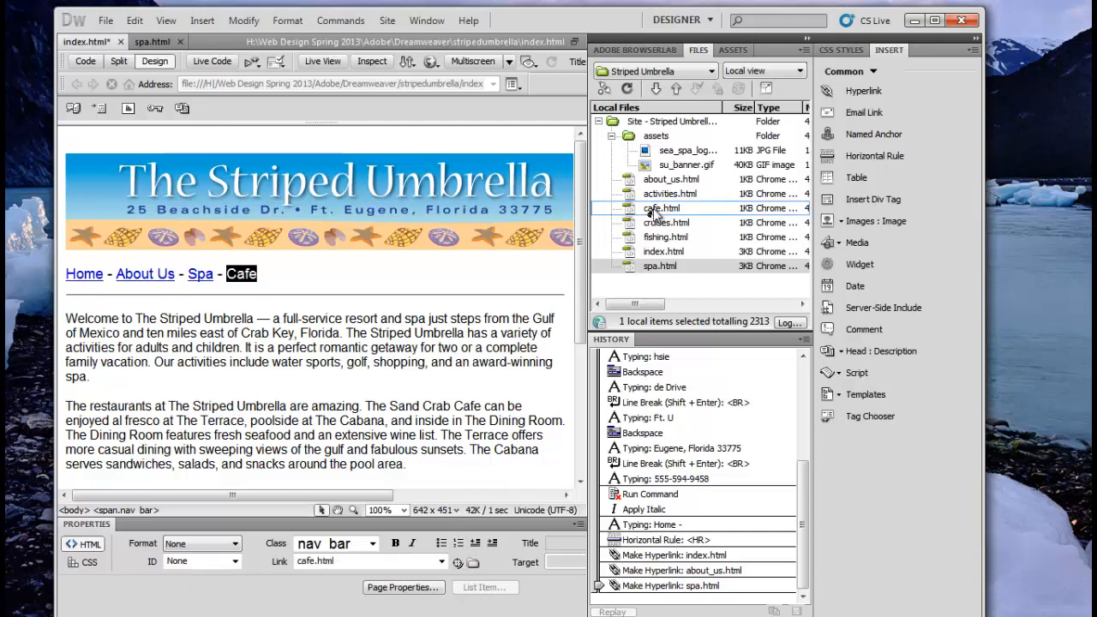
click(291, 287)
Step: Type ' - Activities' after Cafe in the navigation bar
text(- A)
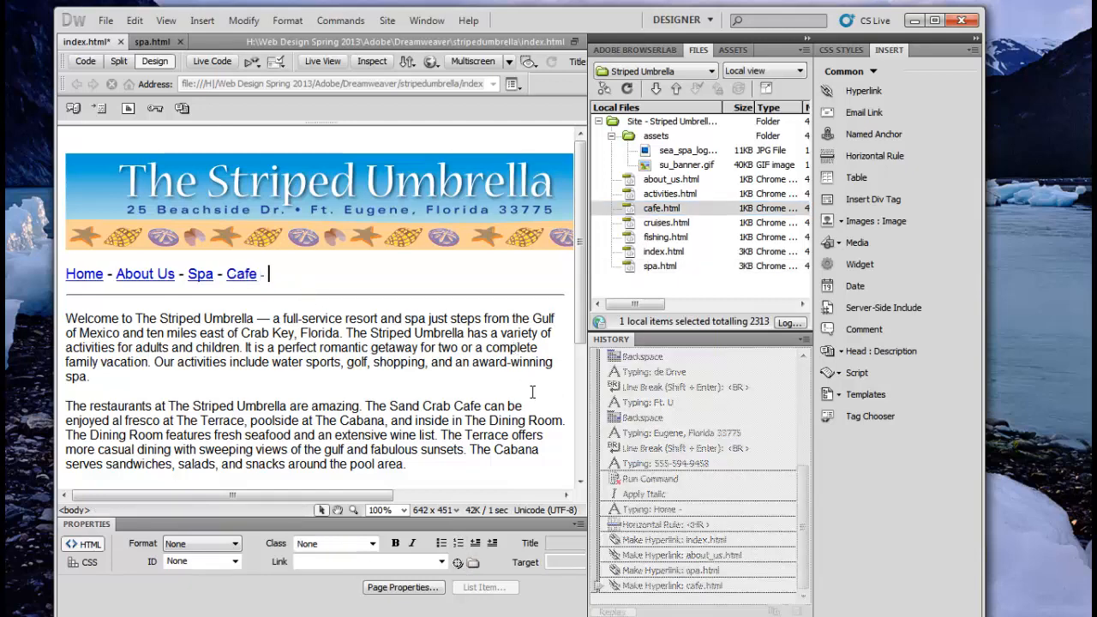
key(BackSpace)
key(BackSpace)
key(BackSpace)
key(BackSpace)
key(BackSpace)
text(e - Activities)
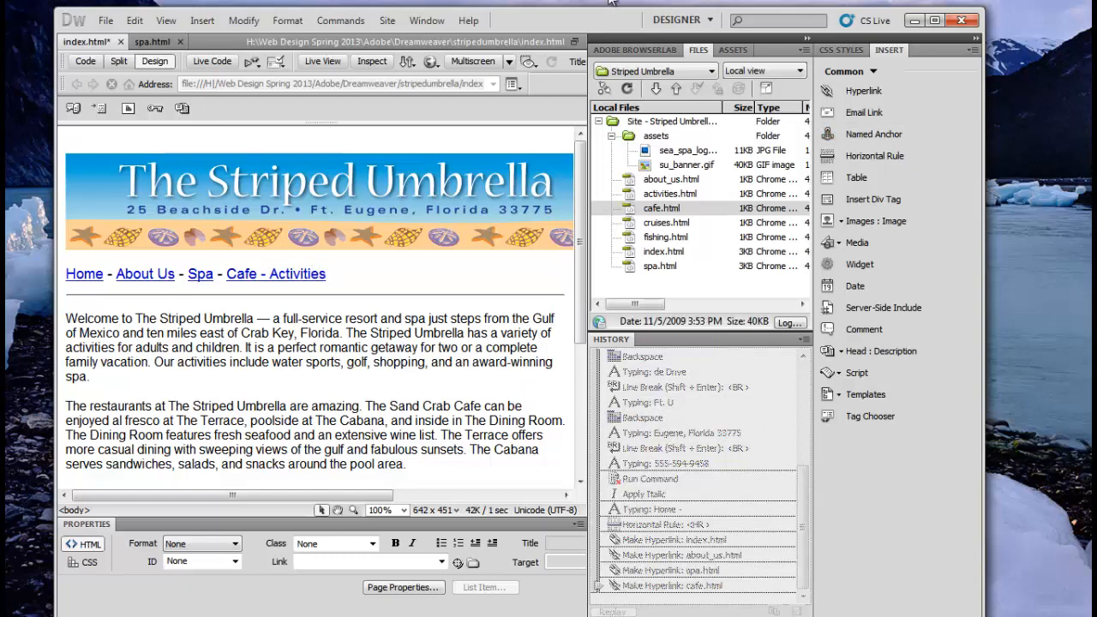
click(271, 277)
key(BackSpace)
key(BackSpace)
key(BackSpace)
text(-)
Step: Link Activities to activities.html and clear the link from the preceding dash
drag(271, 275, 328, 276)
drag(458, 563, 667, 193)
click(274, 283)
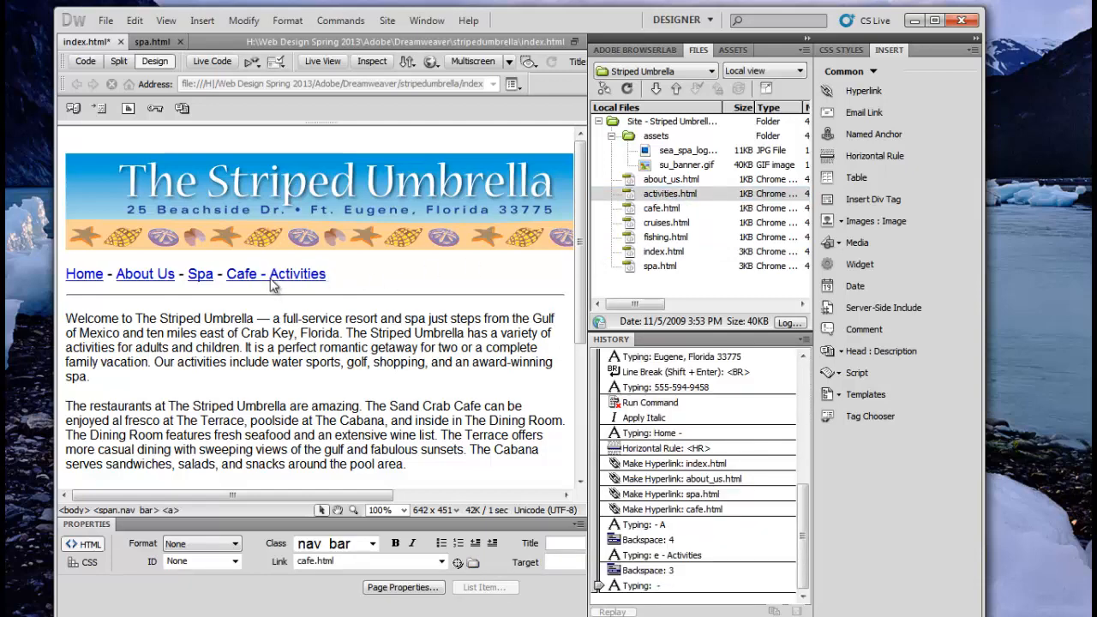
drag(270, 274, 257, 274)
drag(343, 562, 305, 557)
key(BackSpace)
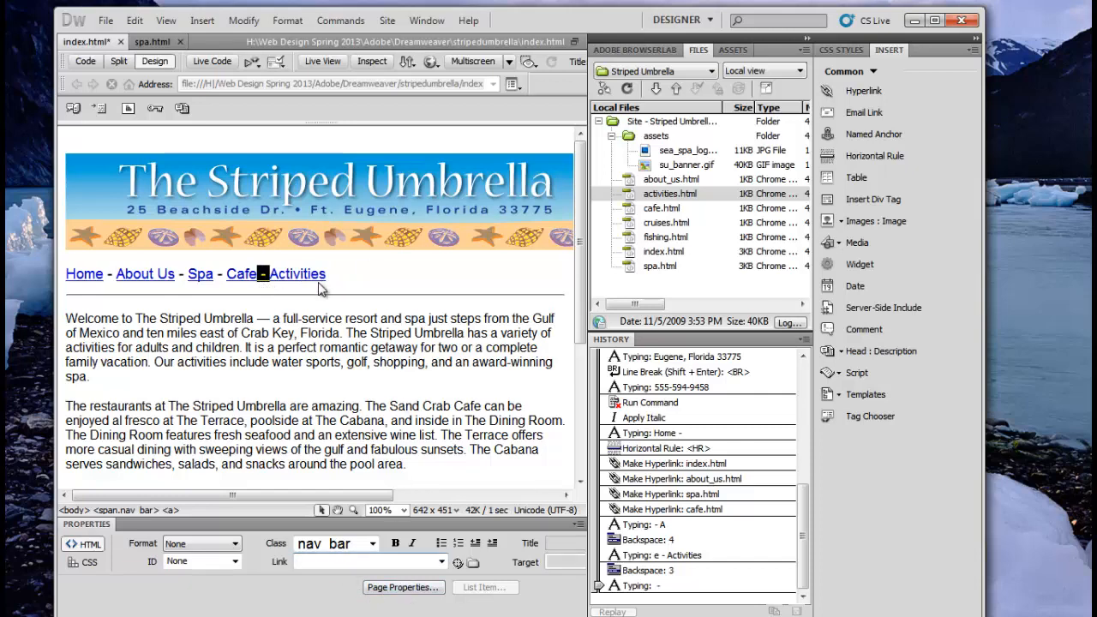
key(Return)
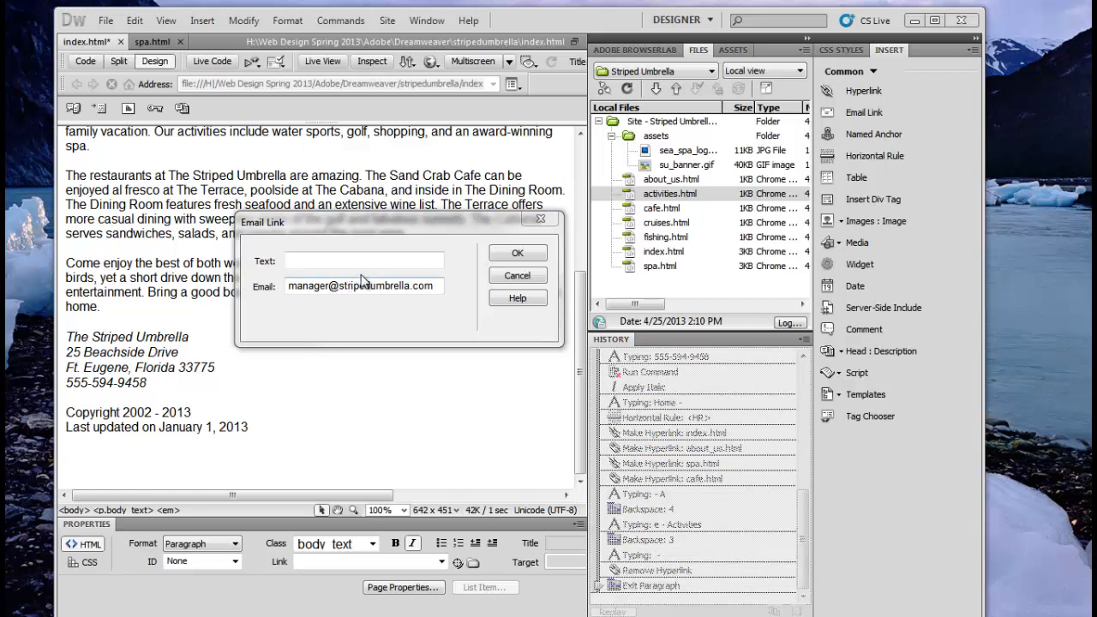
Step: Insert a 'Club Manager' e-mail link to the manager's address and check its mailto target
click(291, 258)
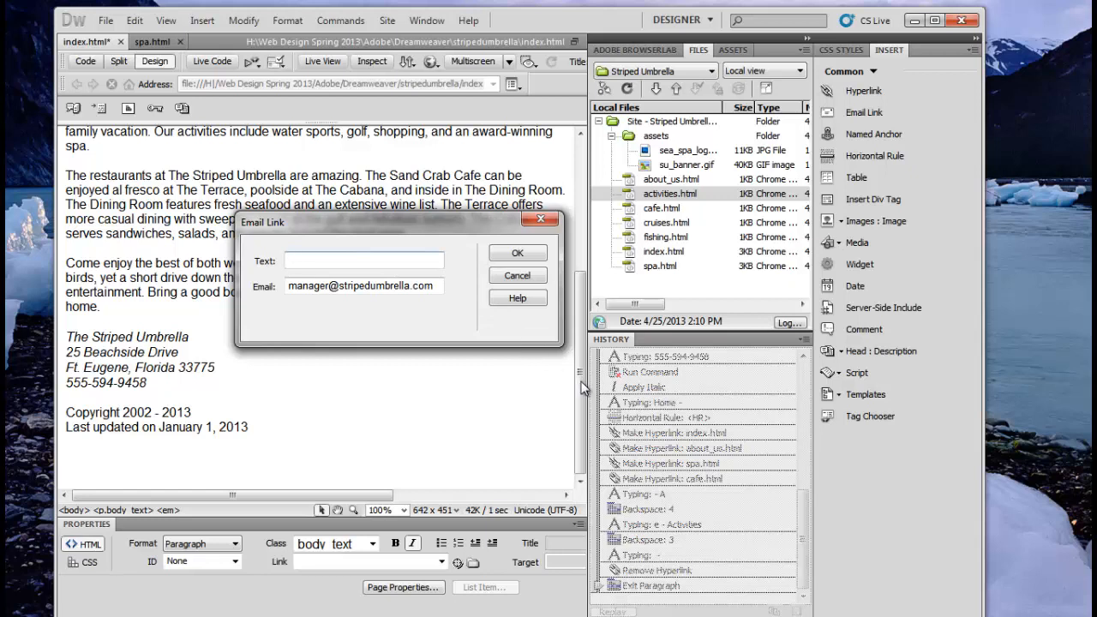
text(Club mang)
key(BackSpace)
key(BackSpace)
key(BackSpace)
key(BackSpace)
text(Manga)
key(BackSpace)
text(er)
click(533, 253)
click(224, 386)
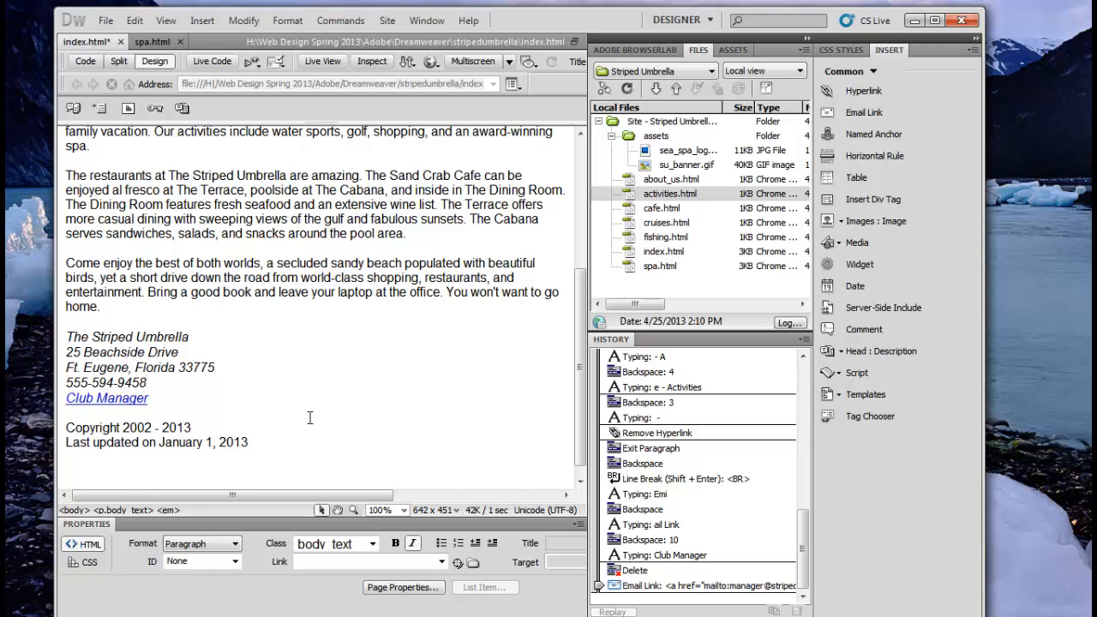
click(122, 396)
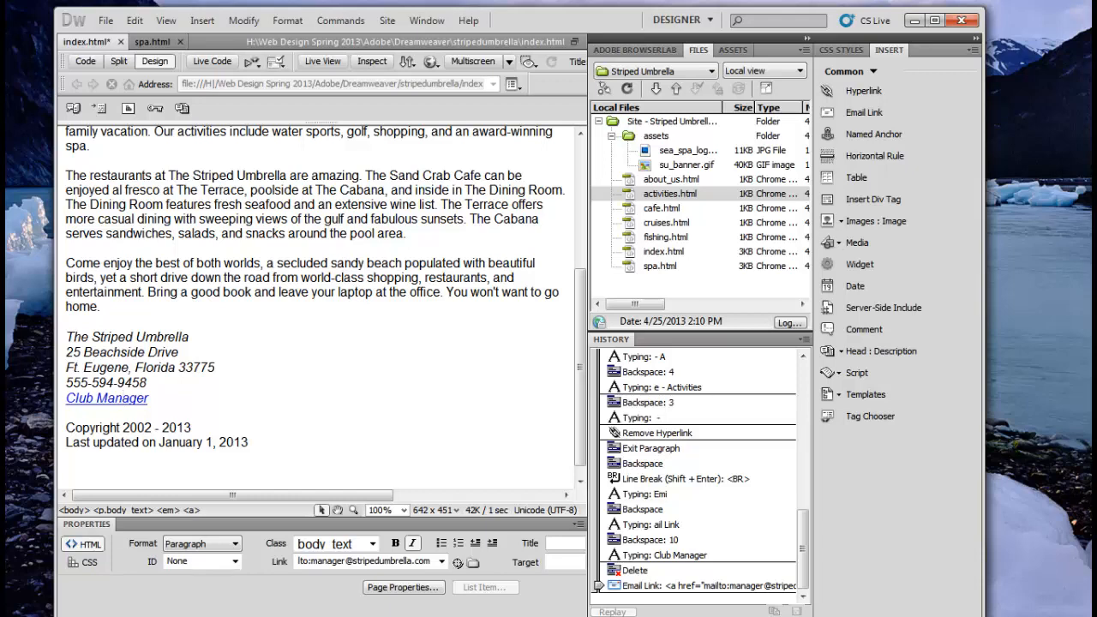
Step: Save index.html and recheck the Club Manager link's mailto address
click(105, 22)
click(134, 193)
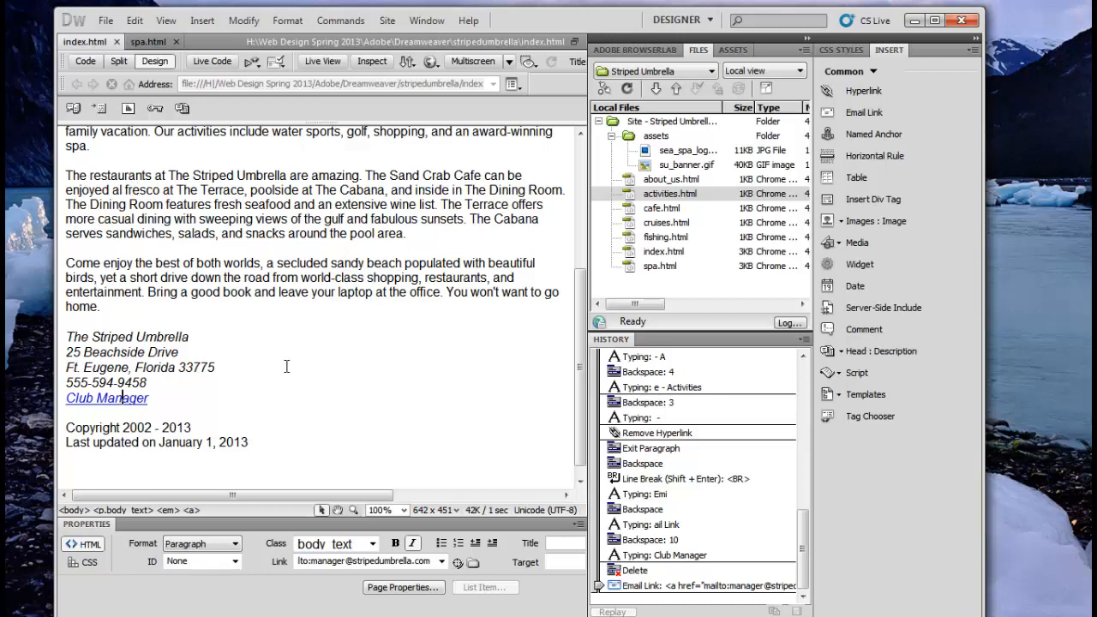
click(804, 345)
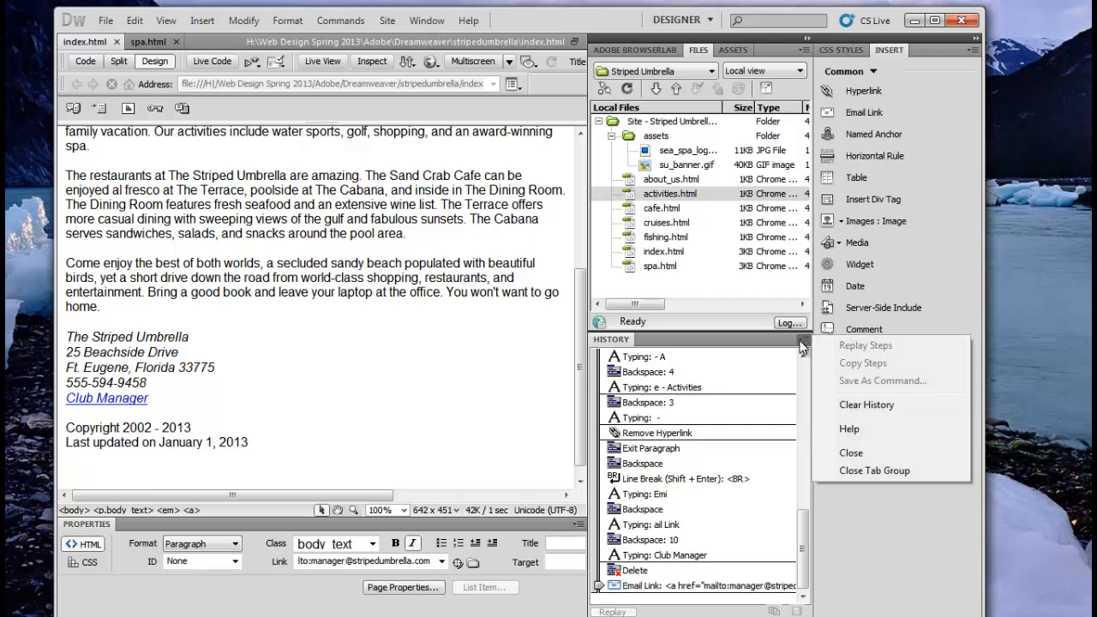
click(686, 359)
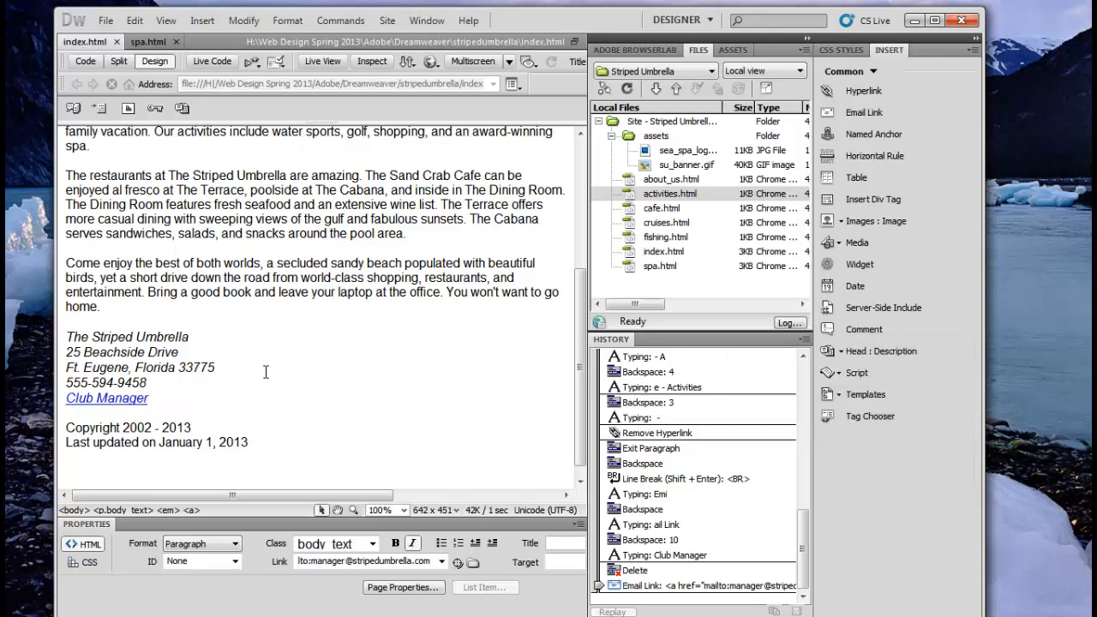
click(114, 399)
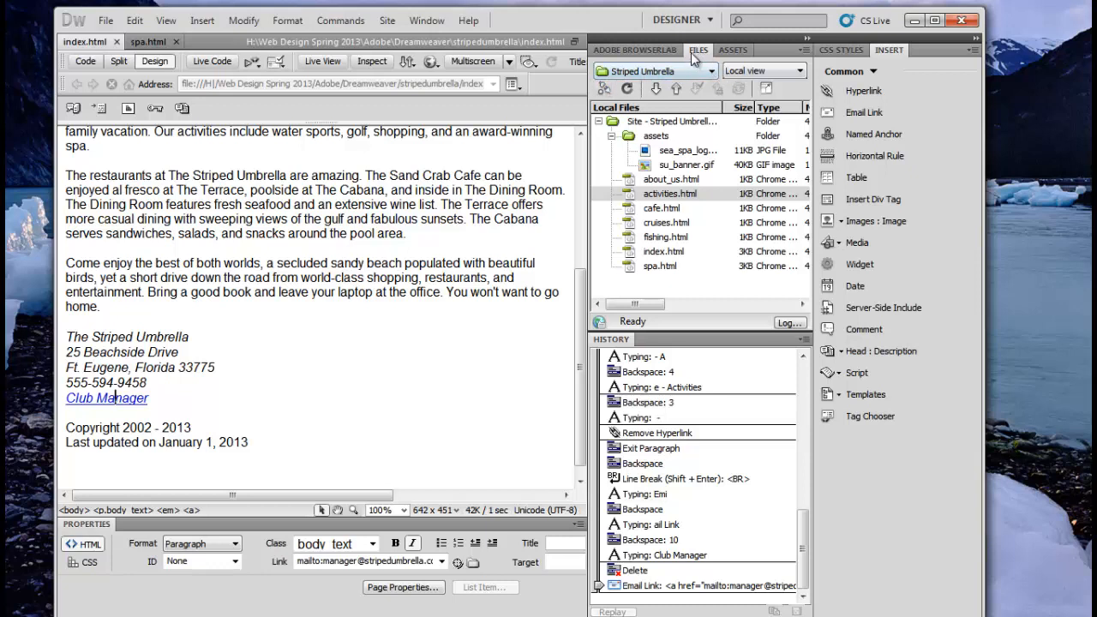
Step: In the Assets panel, view the Images category, then the Colors category (#66ccff, #ffffff)
click(743, 51)
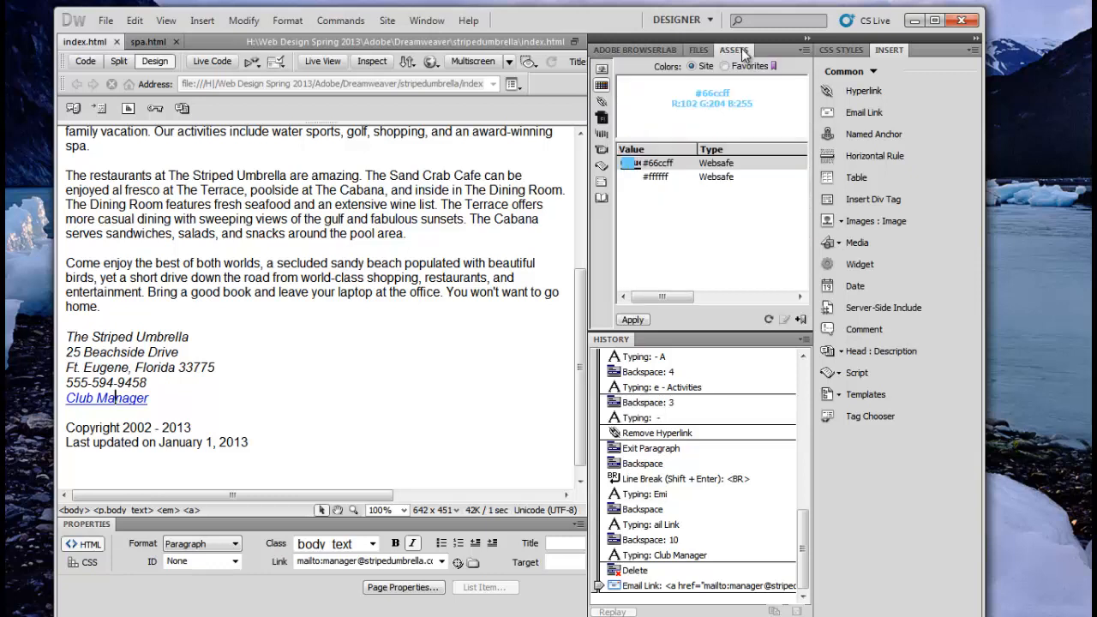
click(695, 48)
click(730, 50)
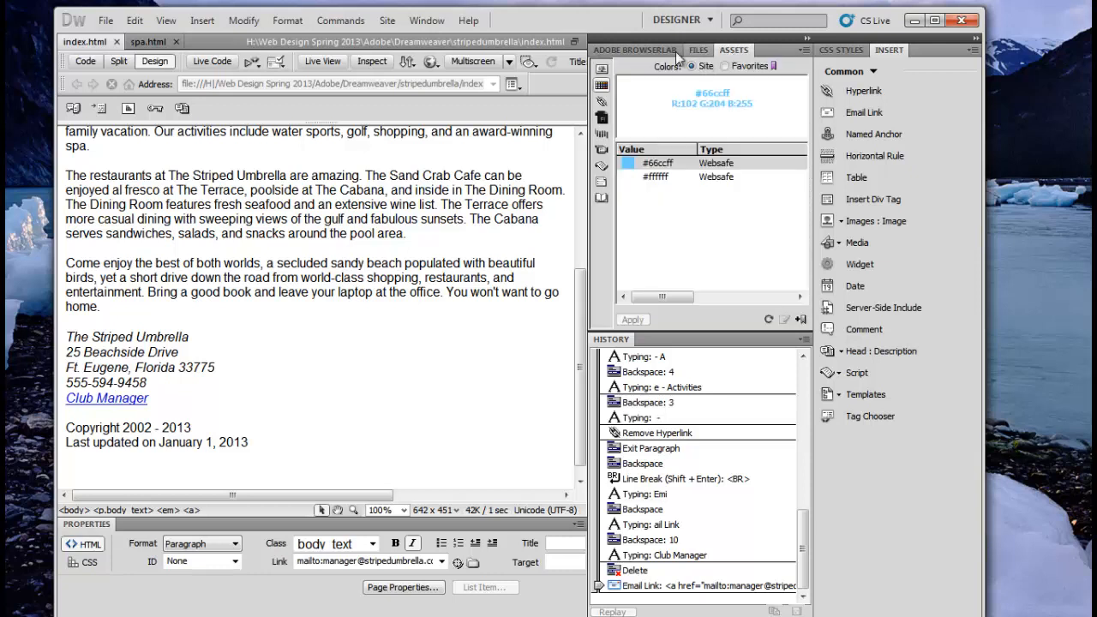
click(603, 71)
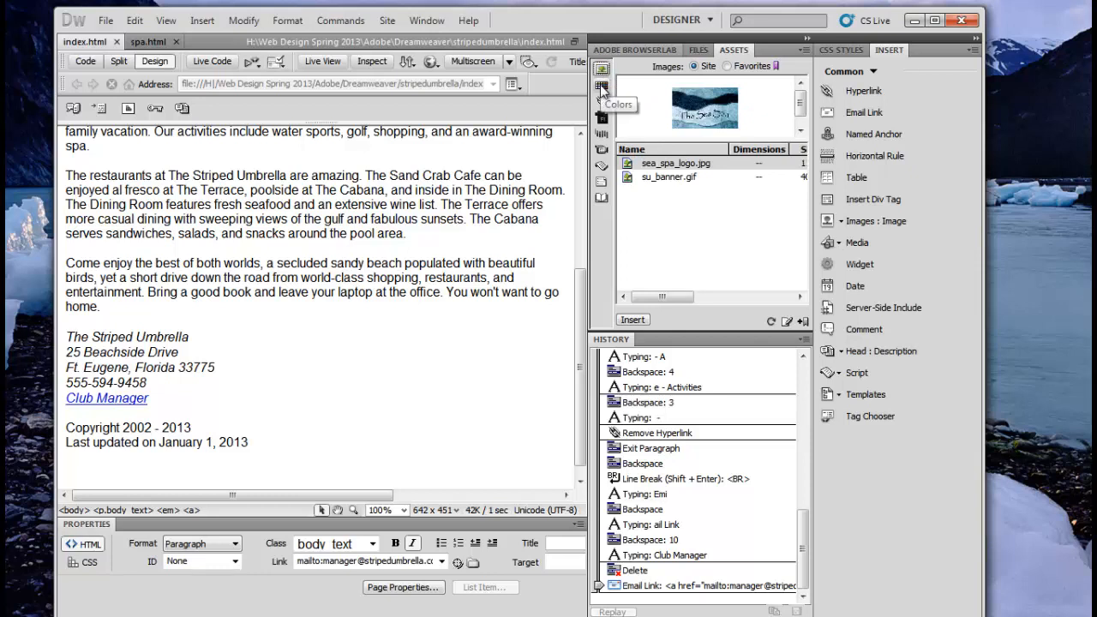
click(602, 87)
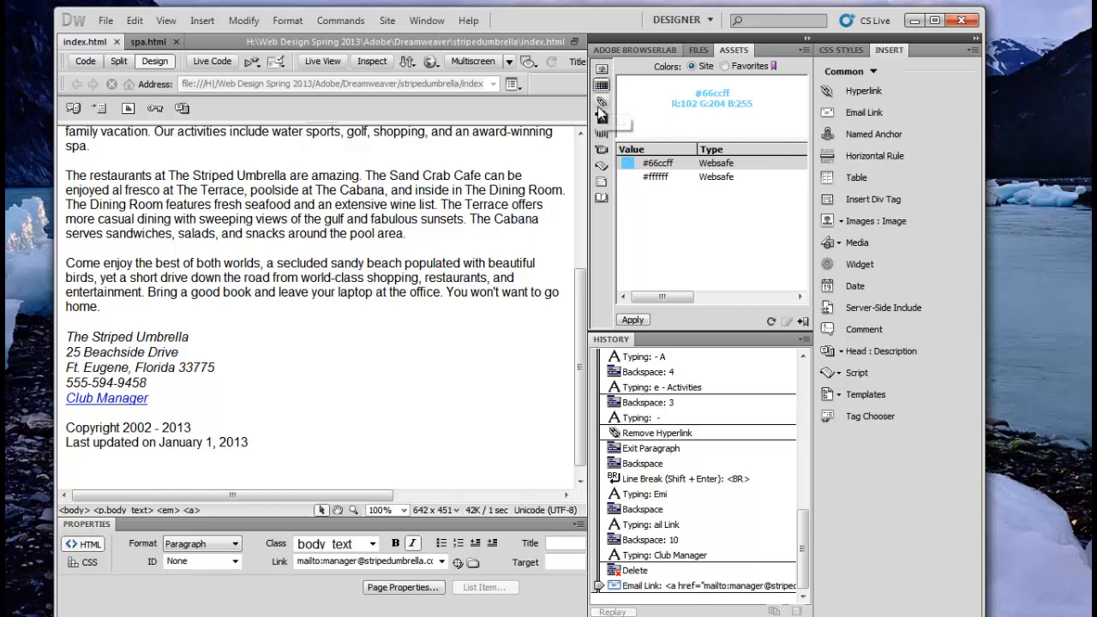
Step: Show the URLs asset category and refresh it to list the manager's mailto link
click(601, 103)
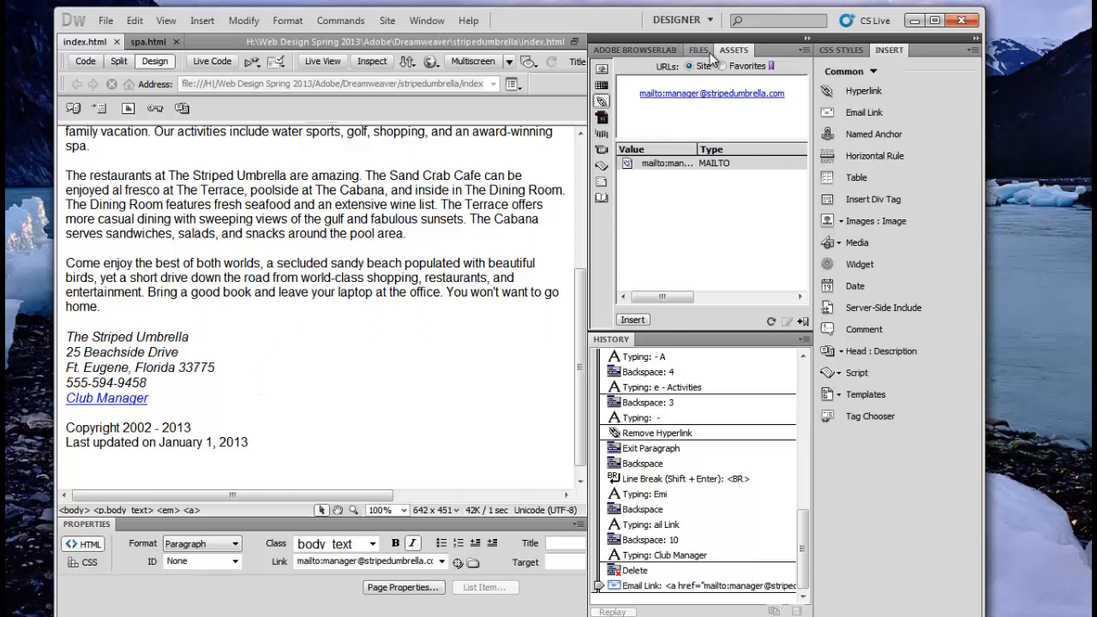
click(771, 323)
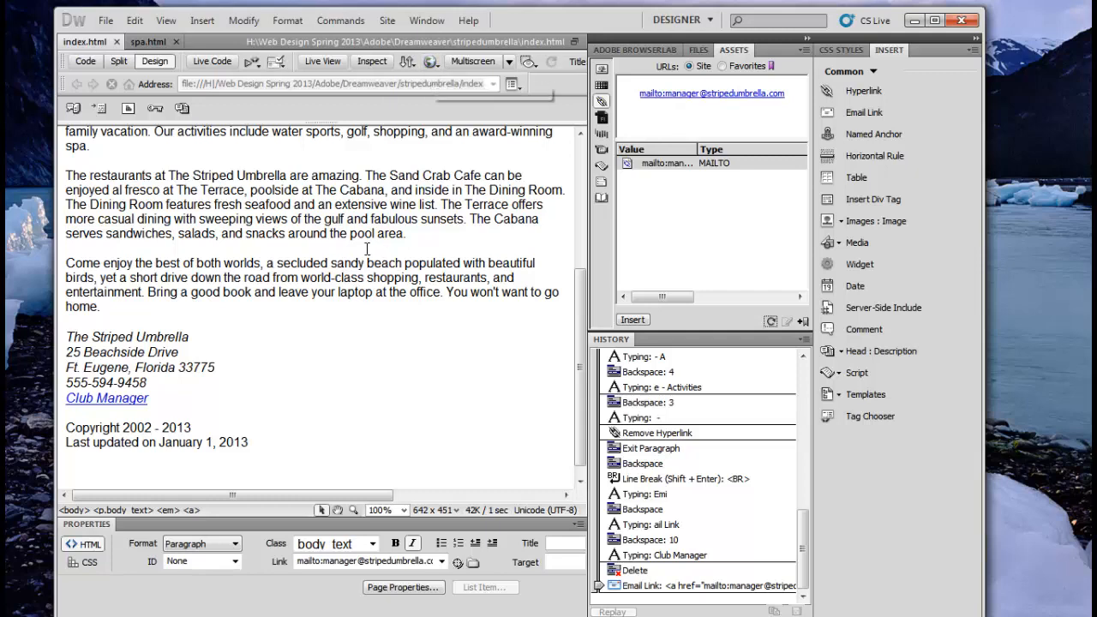
drag(582, 355, 555, 125)
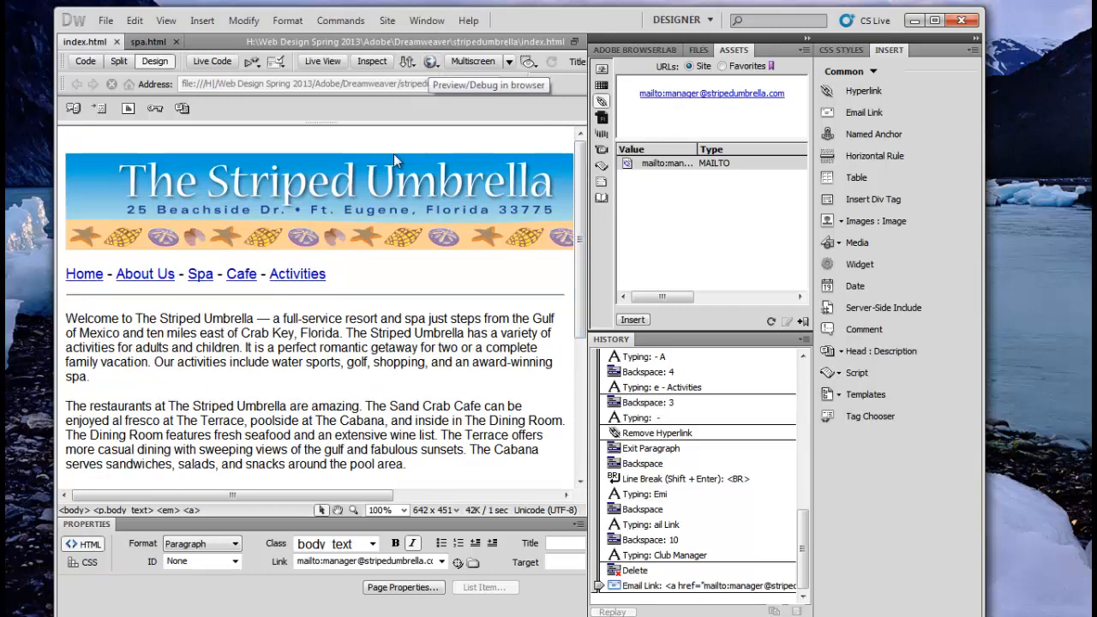
click(430, 62)
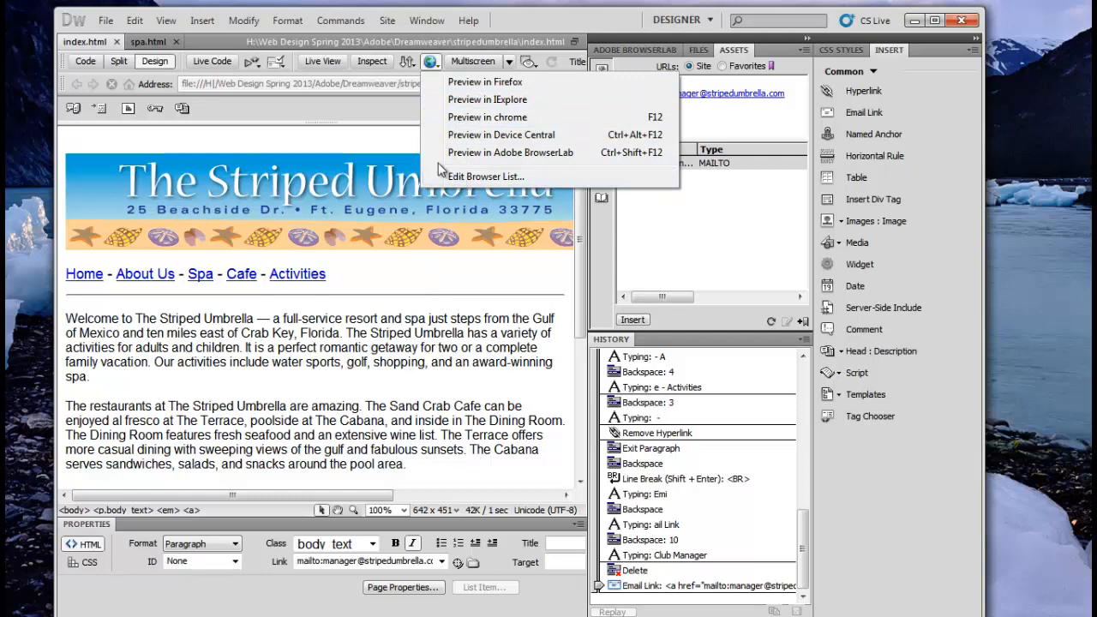
click(534, 118)
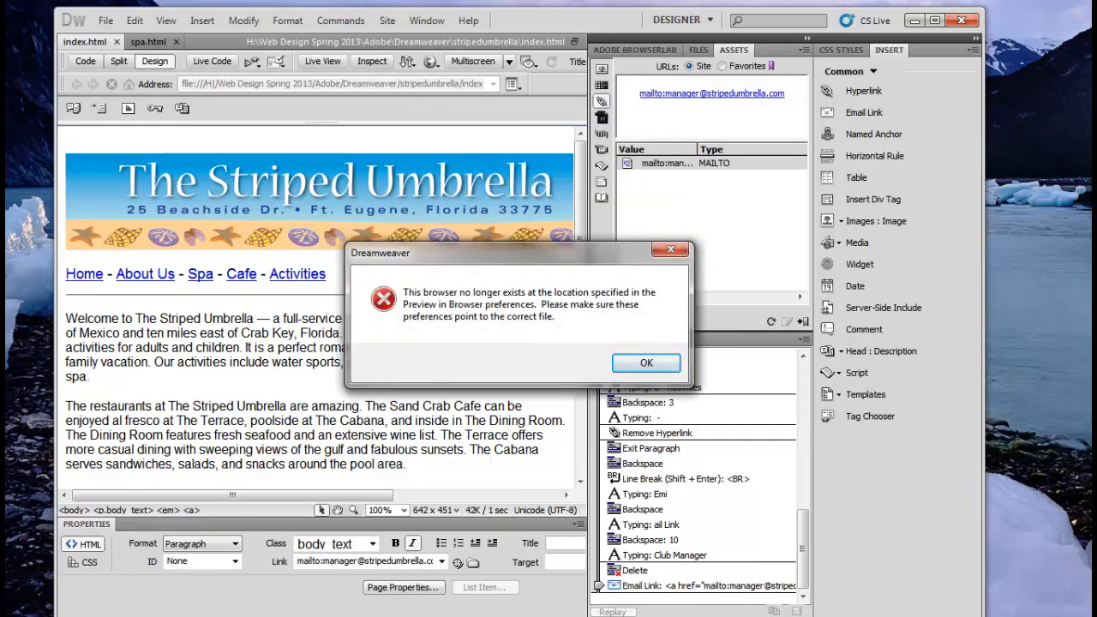
click(647, 362)
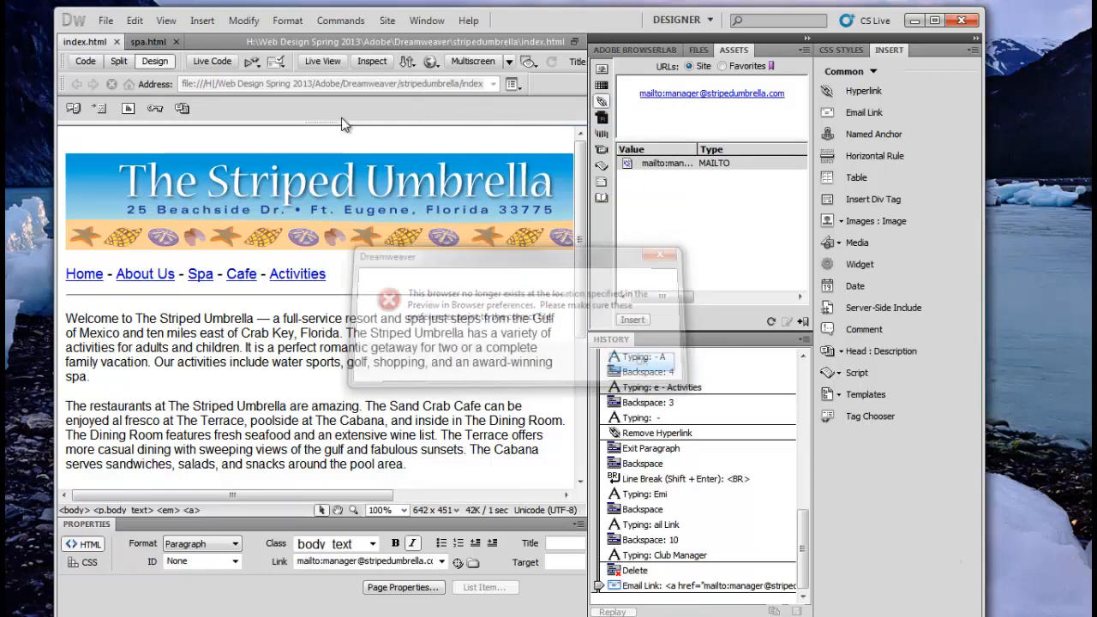
click(433, 62)
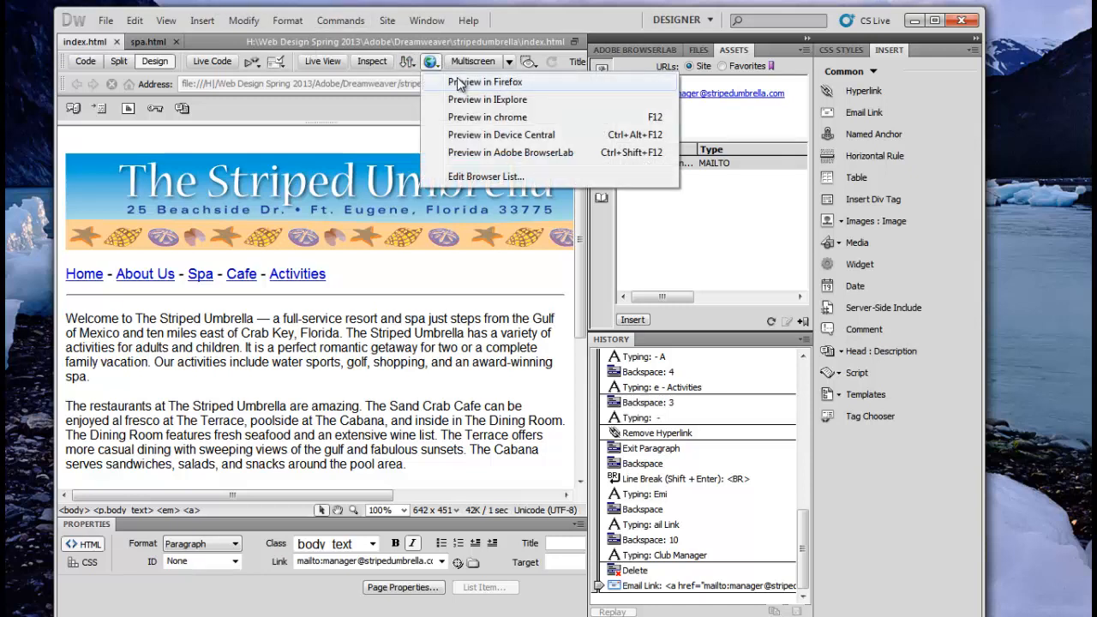
click(494, 177)
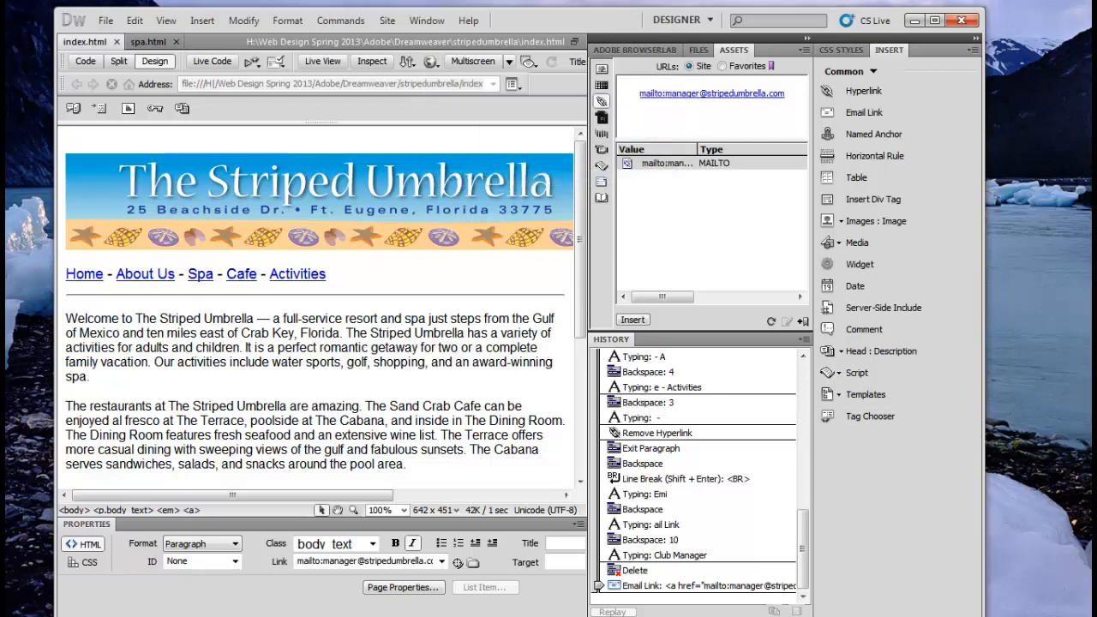